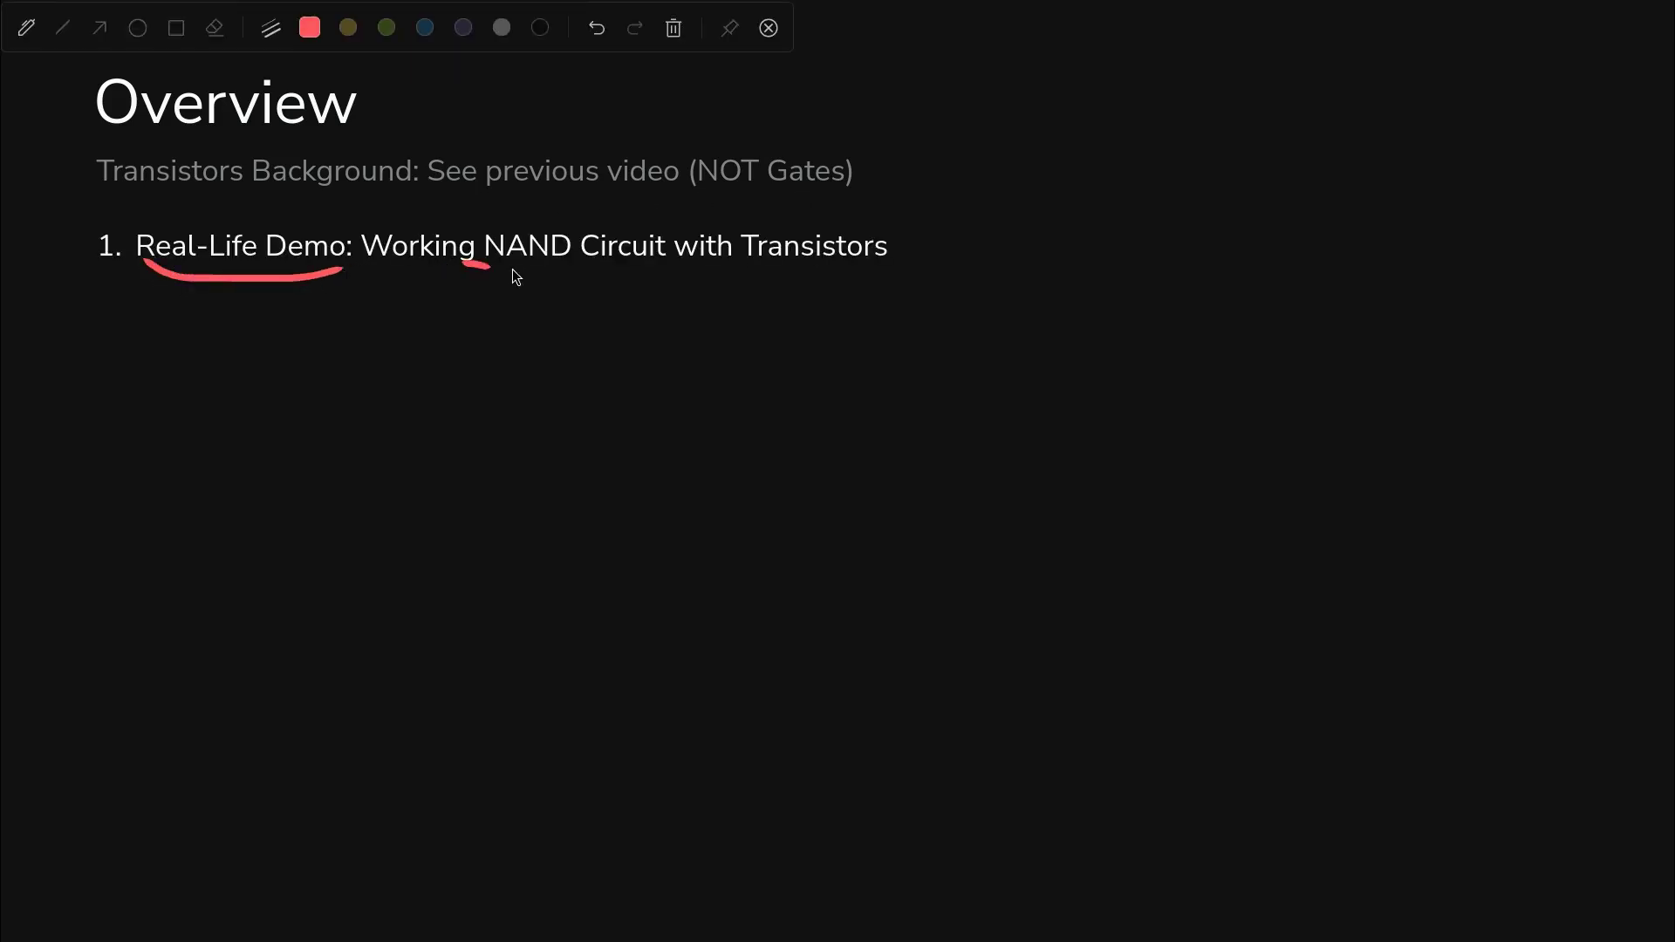
# Reveal the first overview items, underlining Materials, Truth Table and Logical Diagram, and tick Logisim.
pyautogui.press('Right')
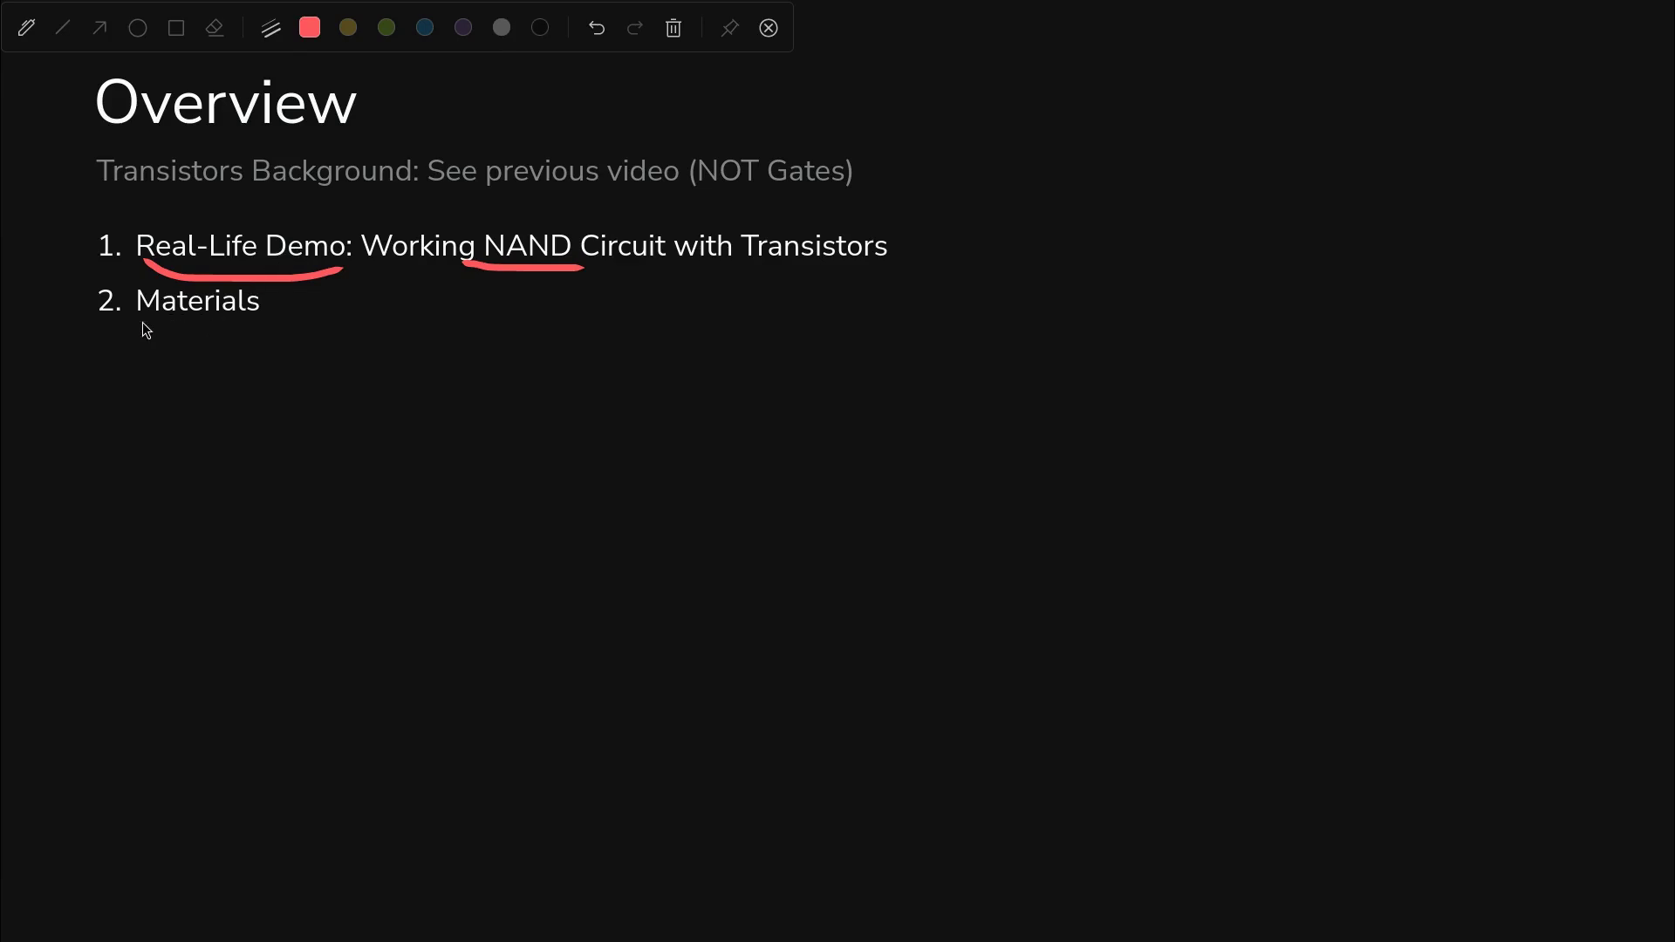
pyautogui.moveTo(143, 325); pyautogui.dragTo(233, 326)
pyautogui.press('Right')
pyautogui.moveTo(144, 374); pyautogui.dragTo(286, 376)
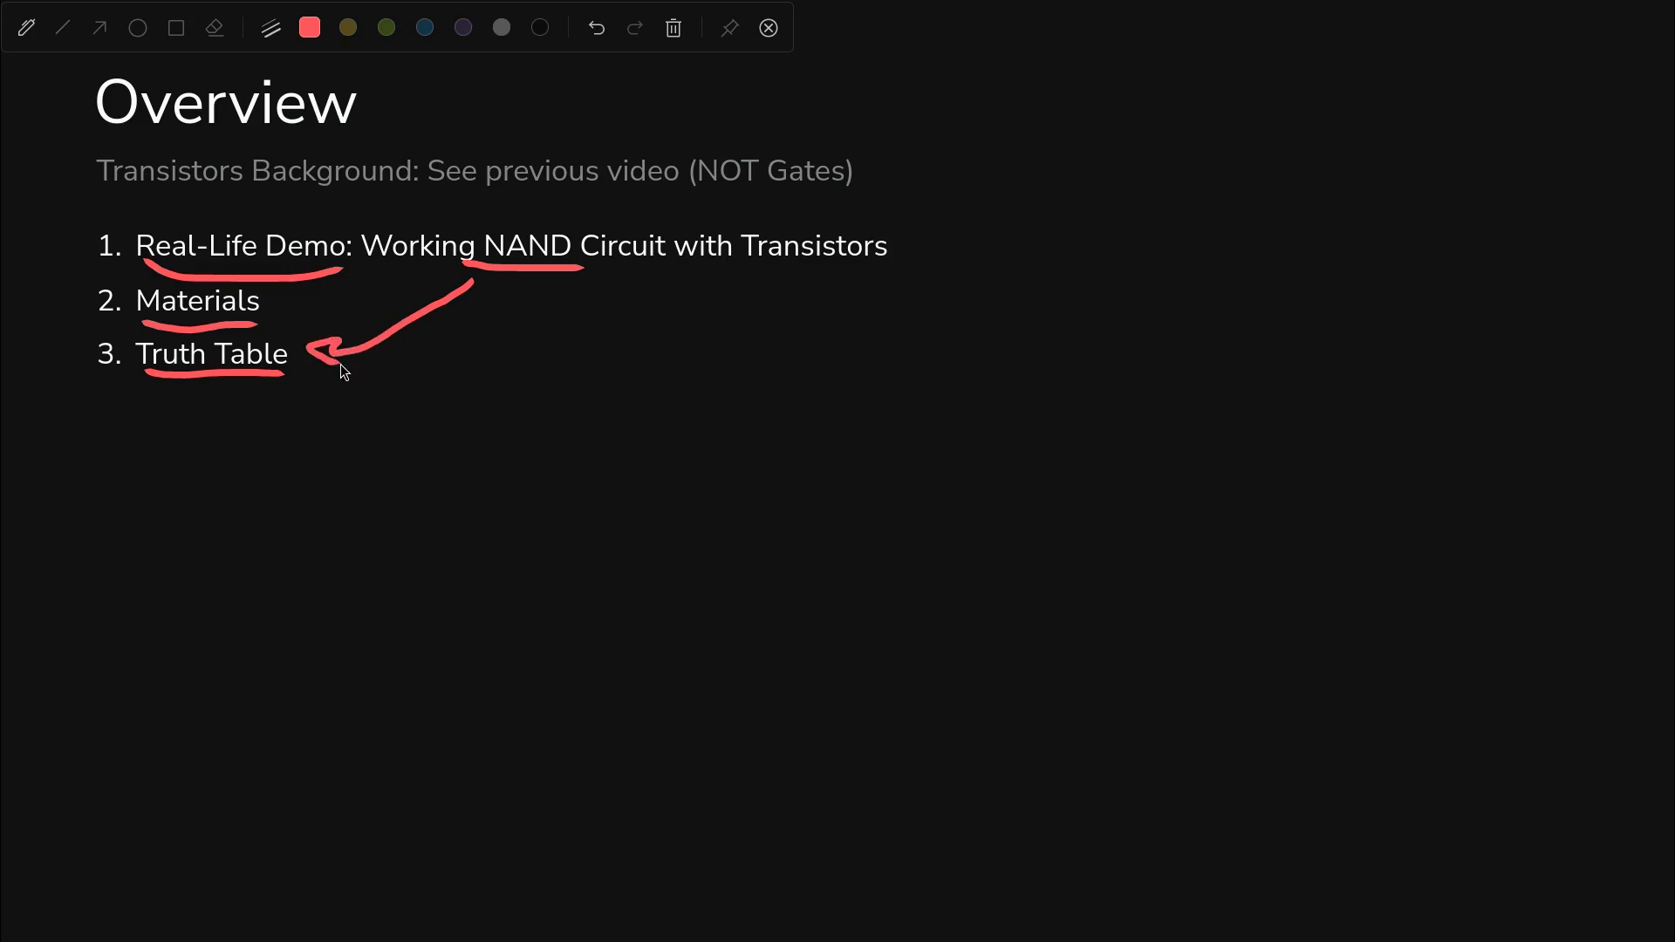
pyautogui.press('Right')
pyautogui.moveTo(143, 420); pyautogui.dragTo(336, 433)
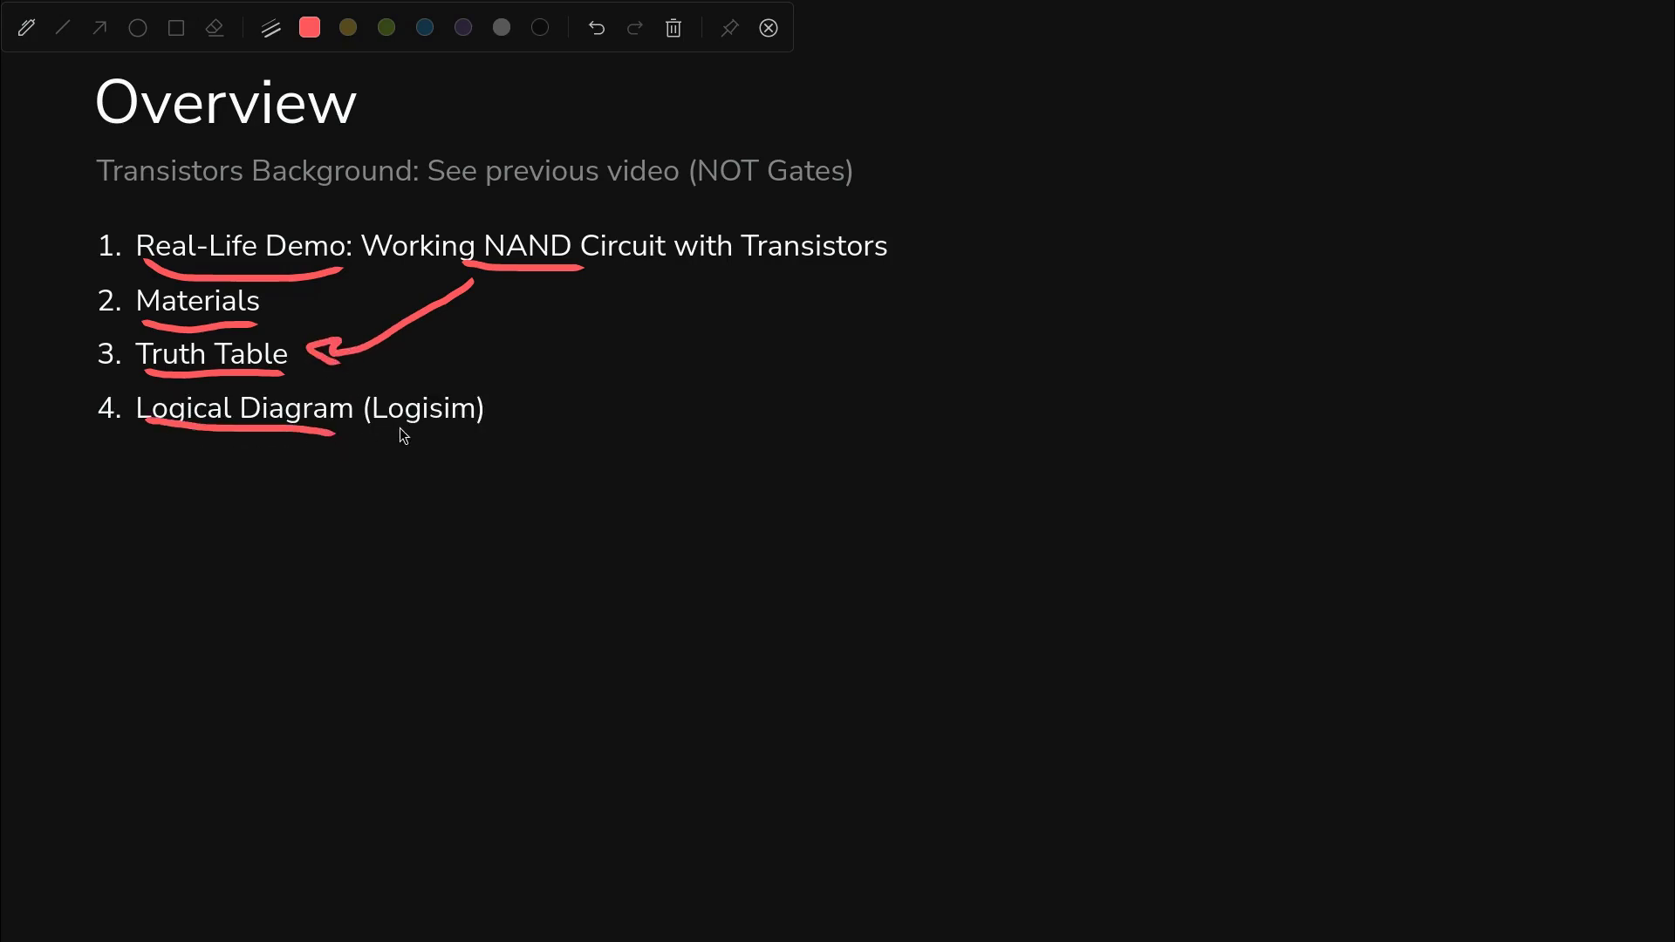
pyautogui.moveTo(480, 342); pyautogui.dragTo(454, 398)
# Reveal the remaining items, underlining Circuit Diagram and Circuit.js and ticking RTL.
pyautogui.press('Right')
pyautogui.moveTo(147, 476); pyautogui.dragTo(462, 477)
pyautogui.moveTo(550, 436)
pyautogui.mouseDown()
pyautogui.moveTo(563, 417)
pyautogui.moveTo(554, 447)
pyautogui.mouseUp()
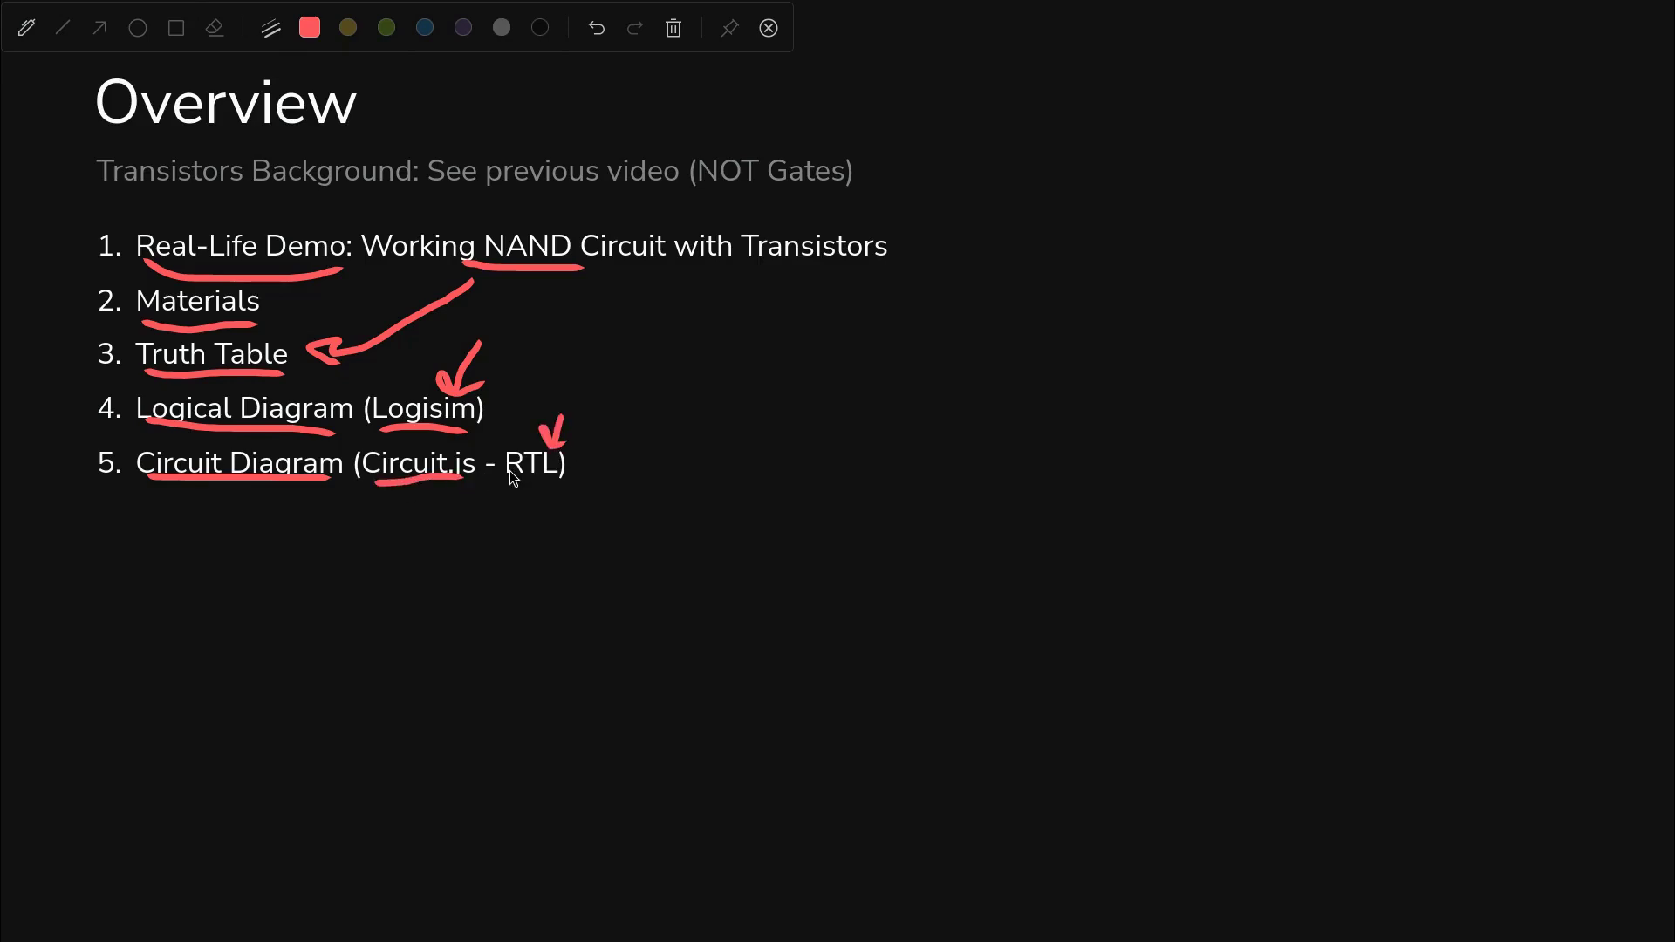
pyautogui.press('Right')
pyautogui.moveTo(147, 534); pyautogui.dragTo(258, 542)
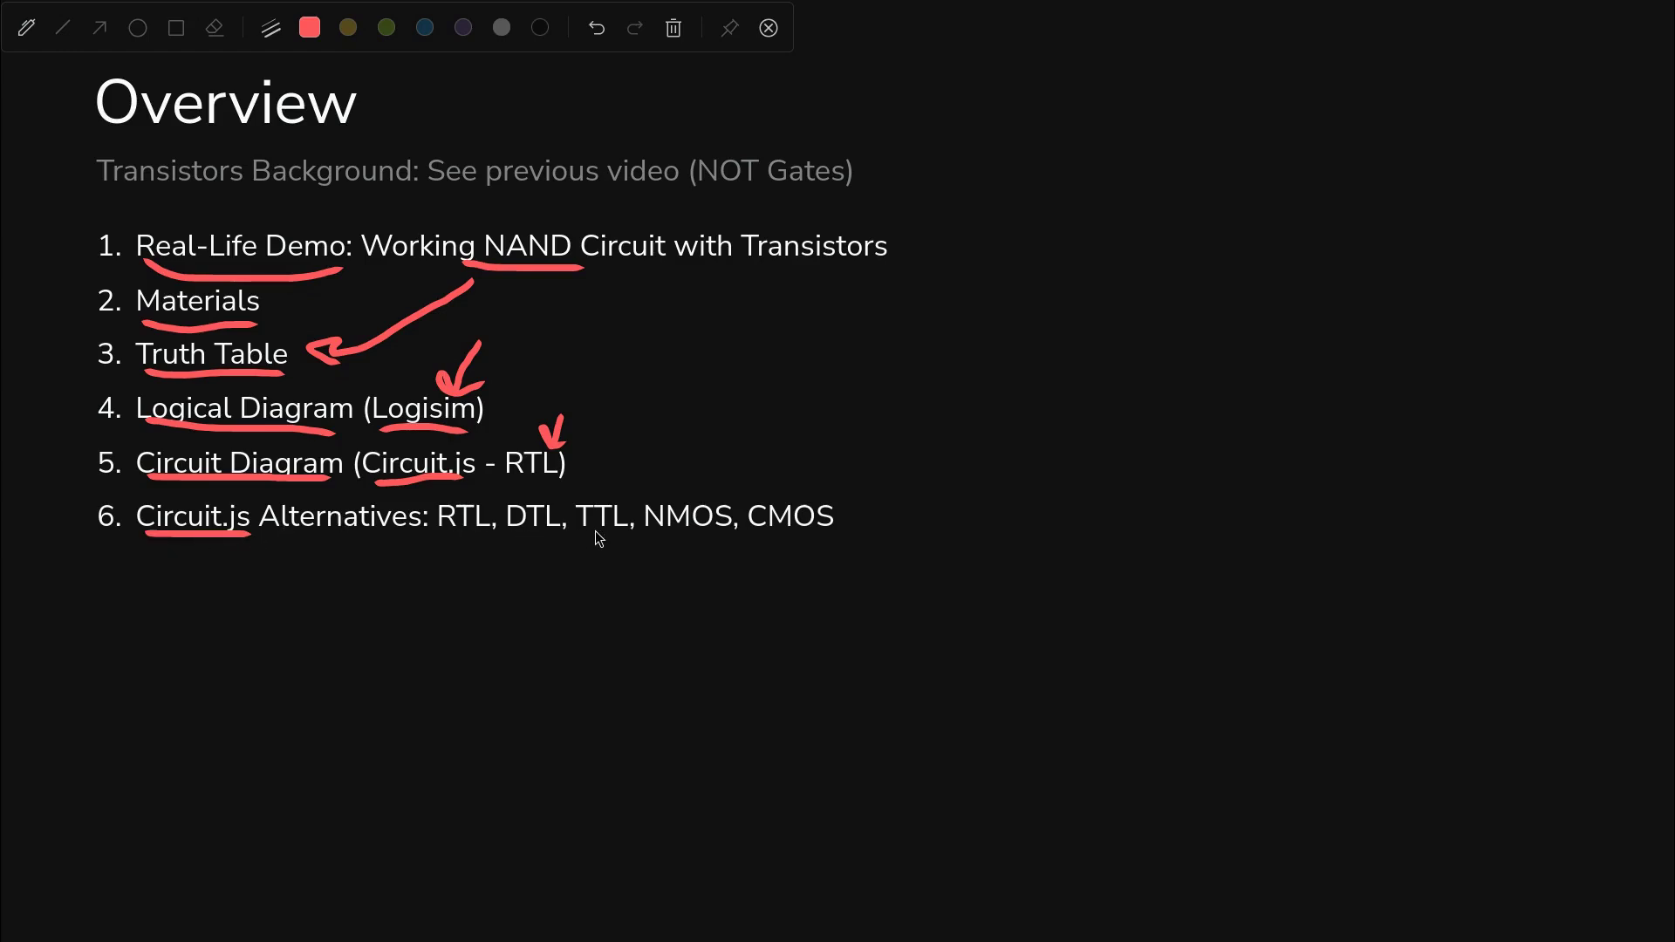
pyautogui.press('Right')
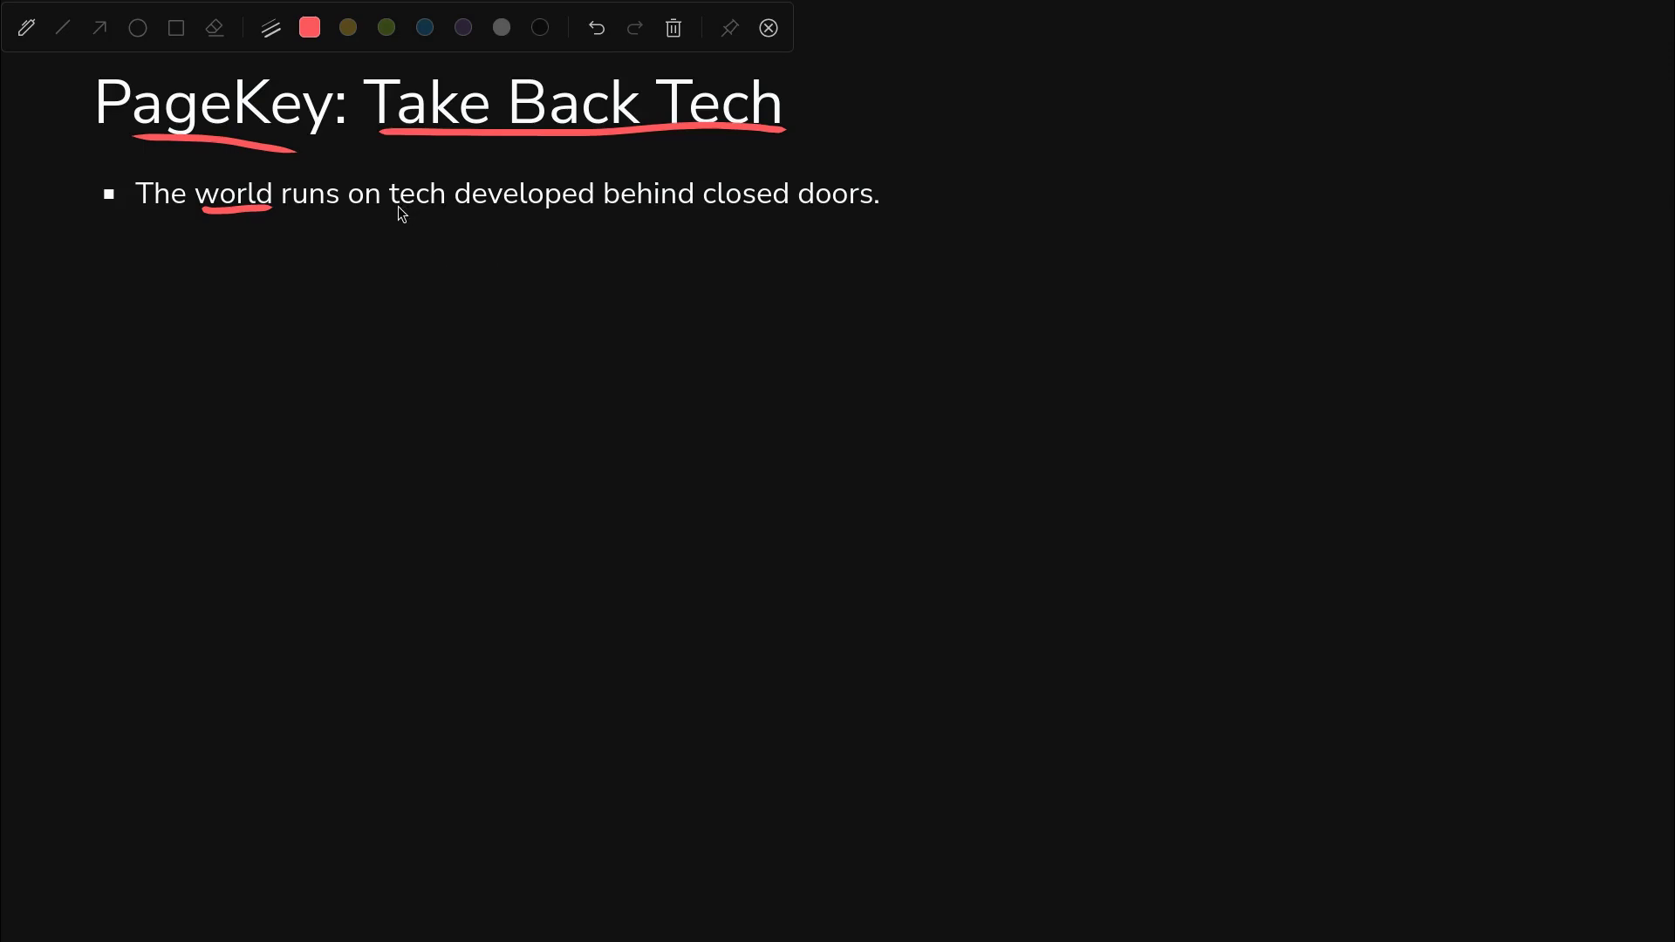
# Underline 'behind closed doors', draw an arrow at 'doors', and underline 'tall stack of abstraction'.
pyautogui.moveTo(400, 206); pyautogui.dragTo(492, 209)
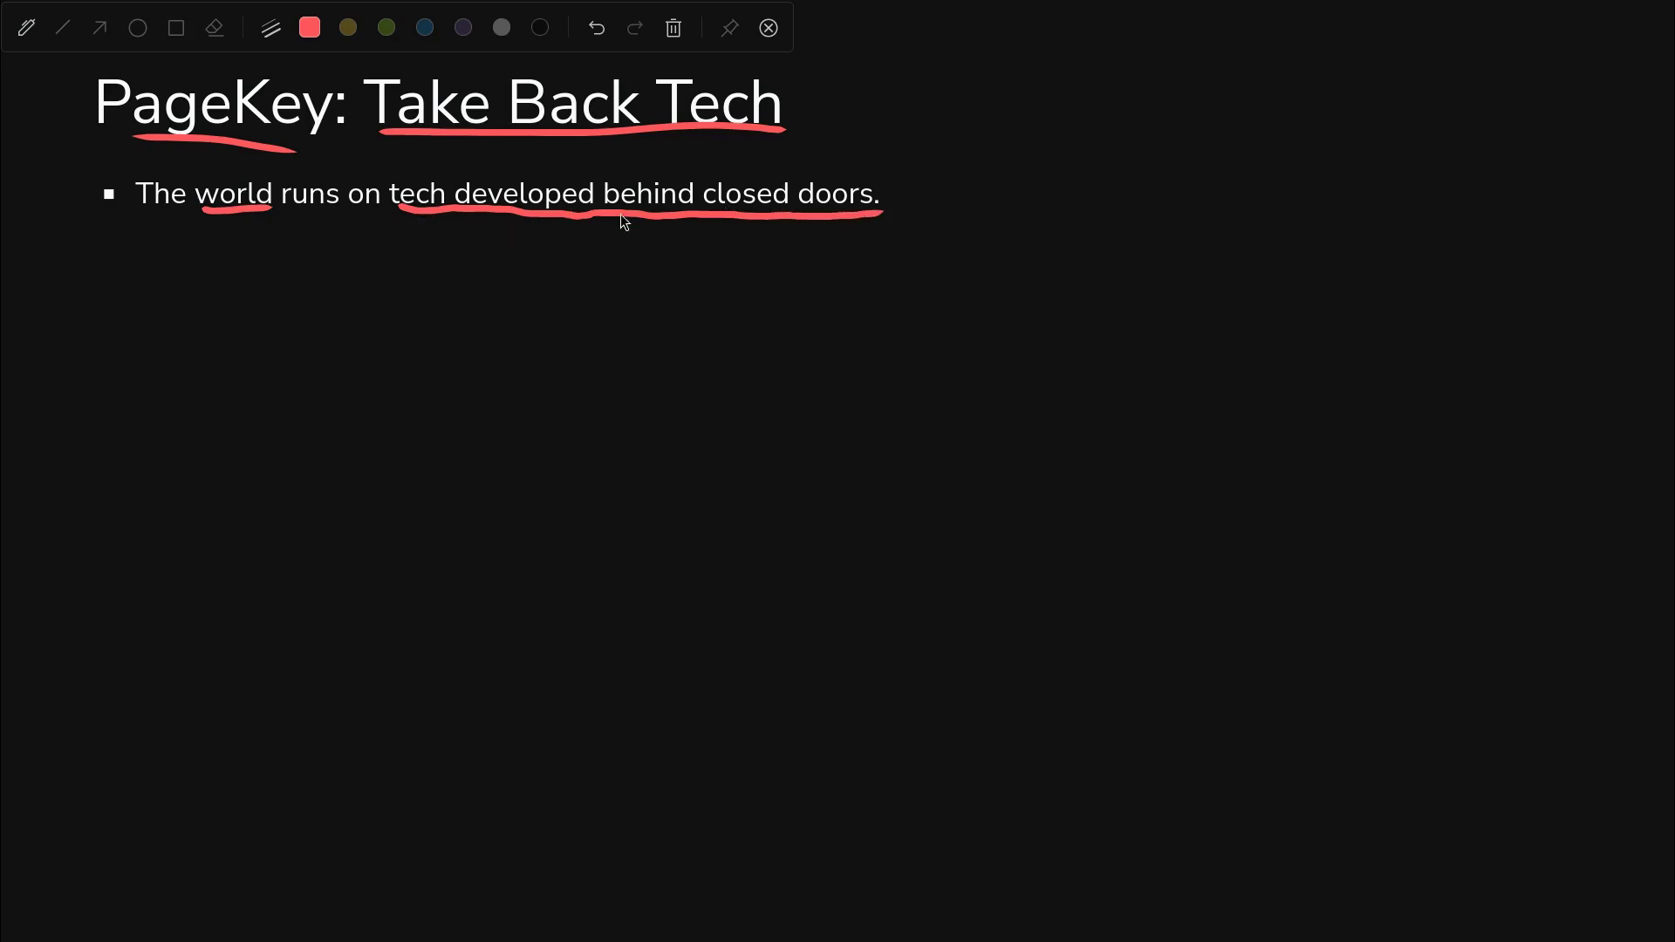
pyautogui.moveTo(930, 123)
pyautogui.mouseDown()
pyautogui.moveTo(804, 192)
pyautogui.moveTo(834, 177)
pyautogui.mouseUp()
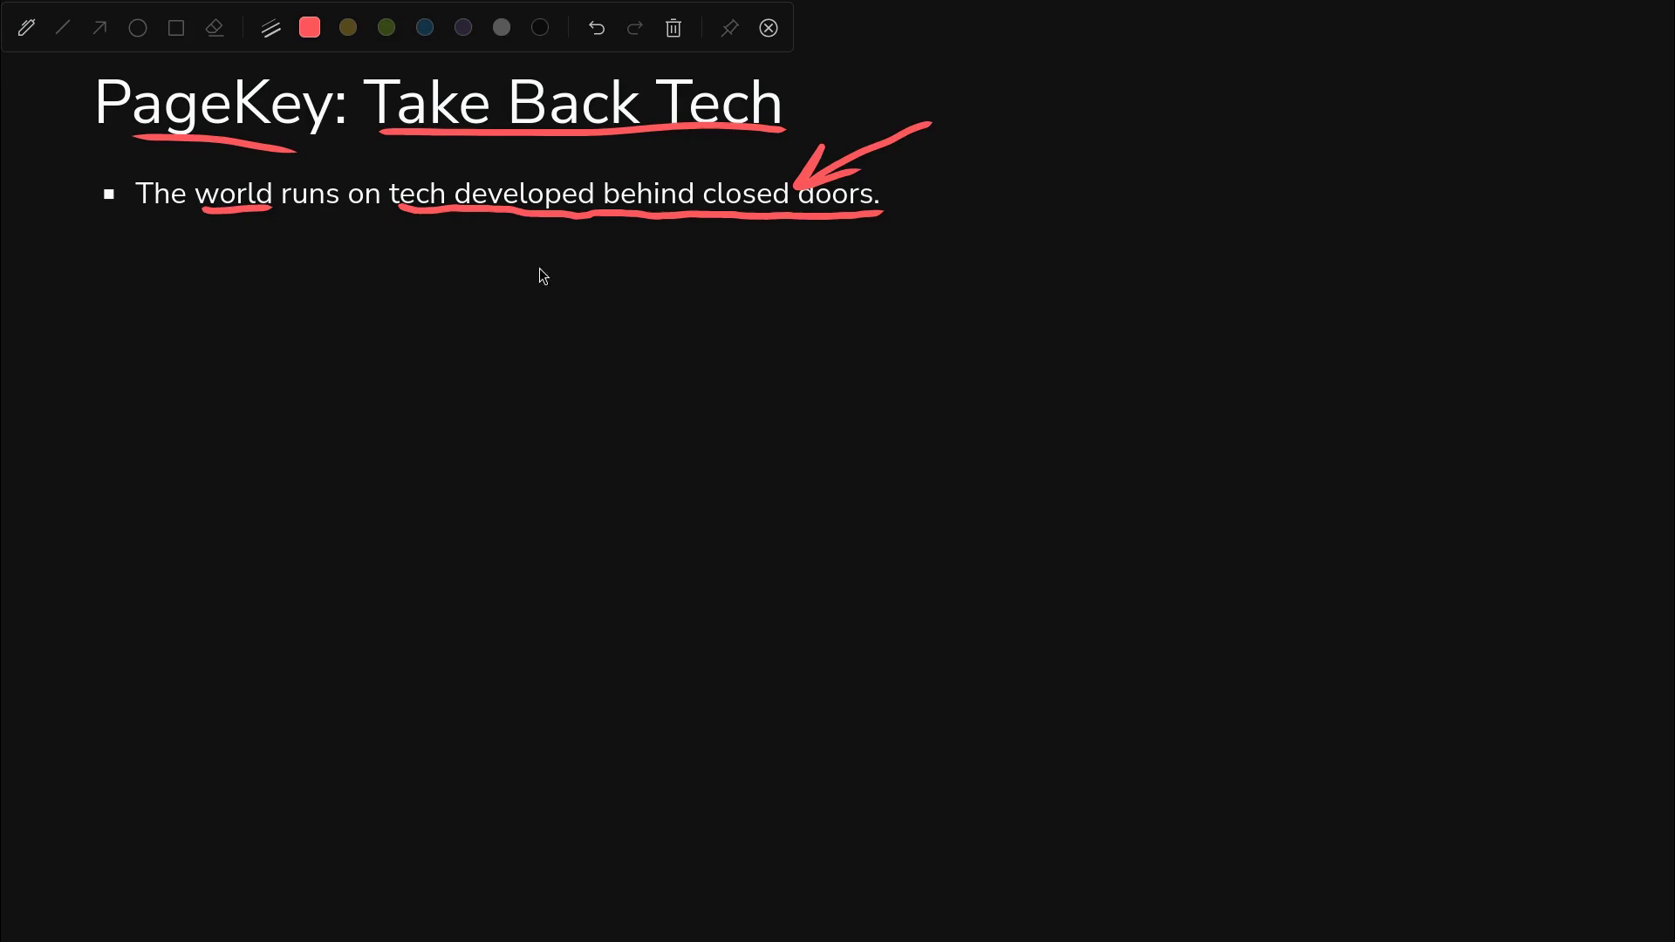
pyautogui.press('Right')
pyautogui.moveTo(211, 261); pyautogui.dragTo(479, 263)
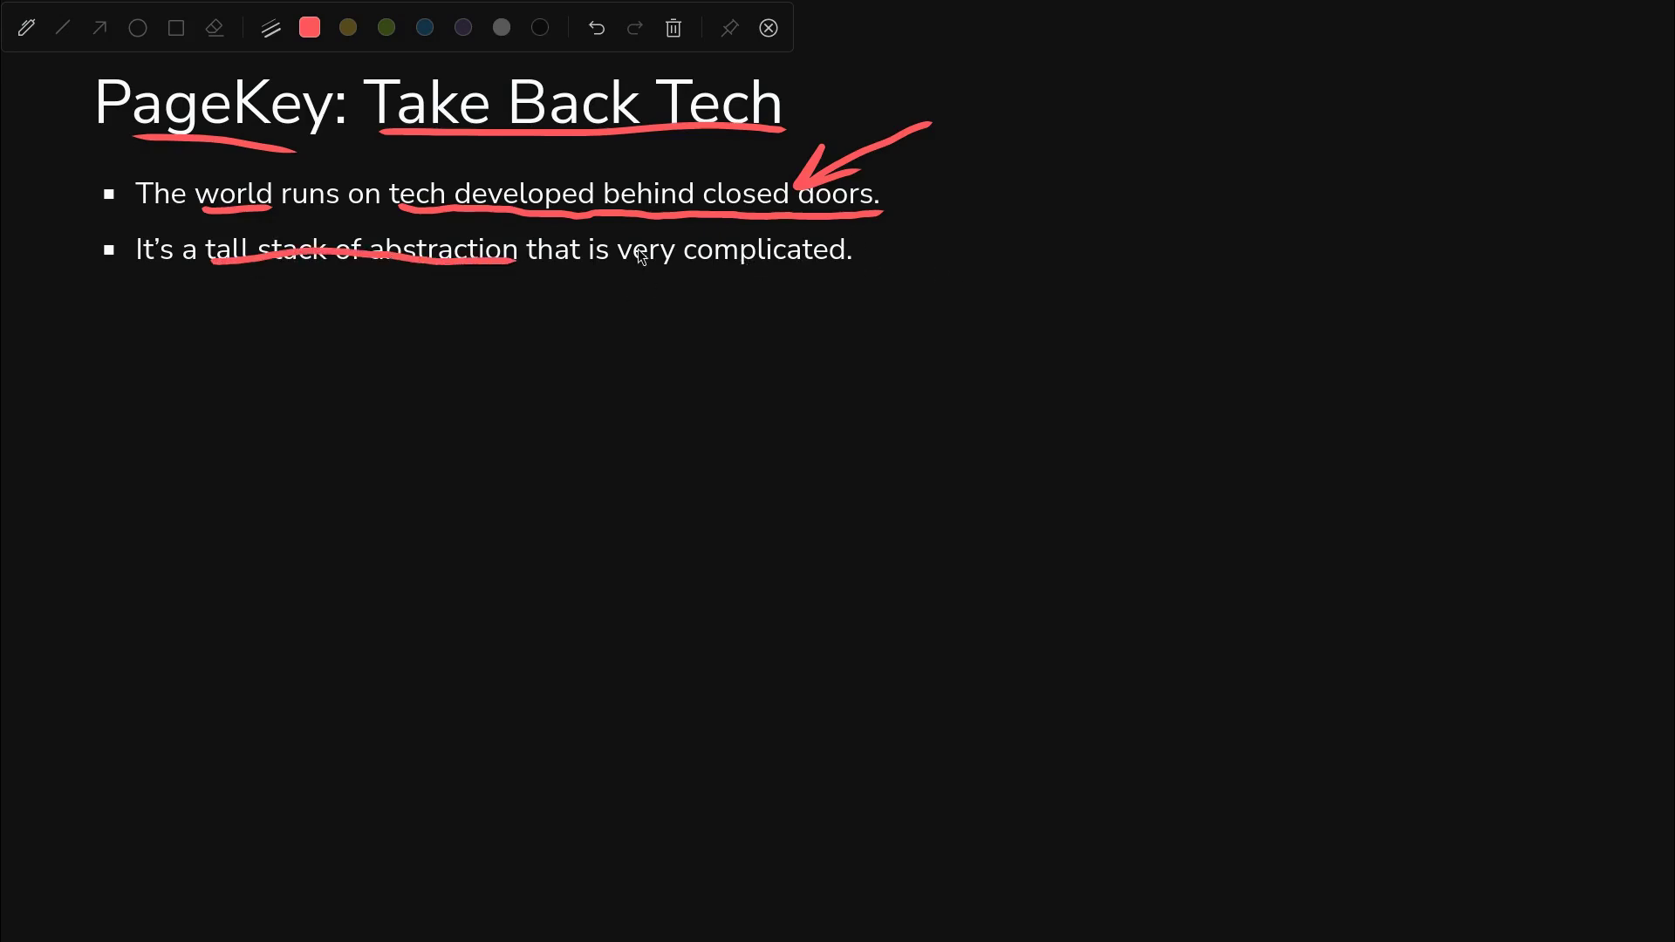
pyautogui.press('Right')
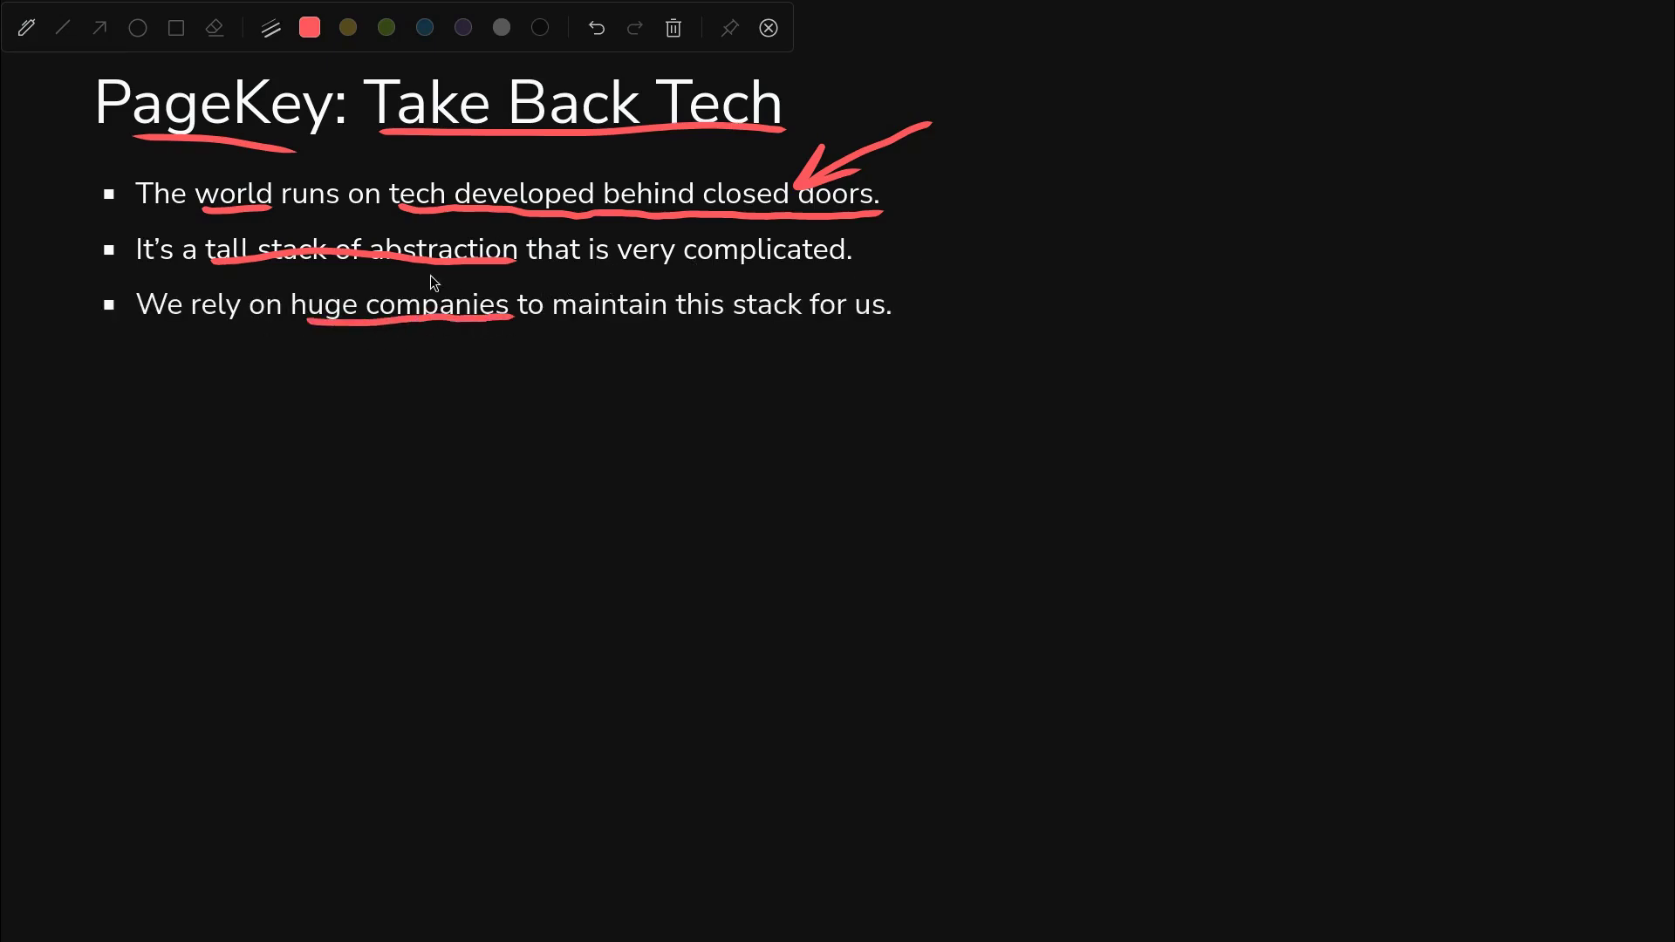
pyautogui.moveTo(431, 275); pyautogui.dragTo(486, 279)
# Reveal and underline 'lots of money', 'Maybe', 'best interests' and 'good to have a plan'.
pyautogui.press('Right')
pyautogui.moveTo(241, 383); pyautogui.dragTo(626, 394)
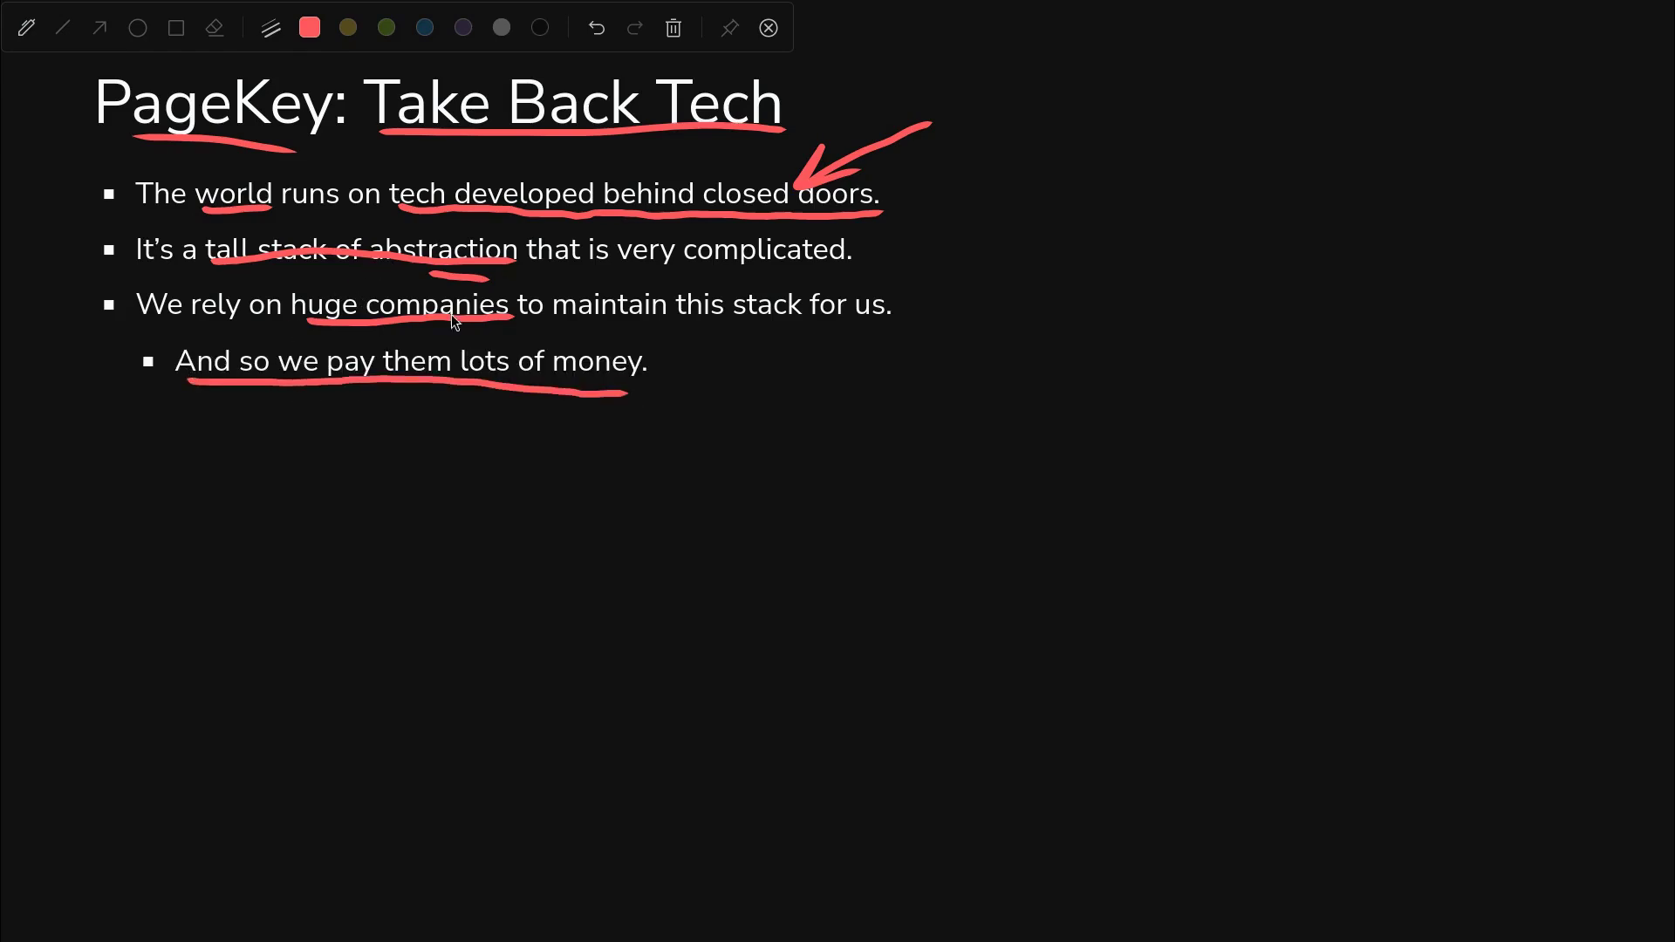
pyautogui.press('Right')
pyautogui.moveTo(164, 439); pyautogui.dragTo(219, 436)
pyautogui.moveTo(661, 431); pyautogui.dragTo(813, 434)
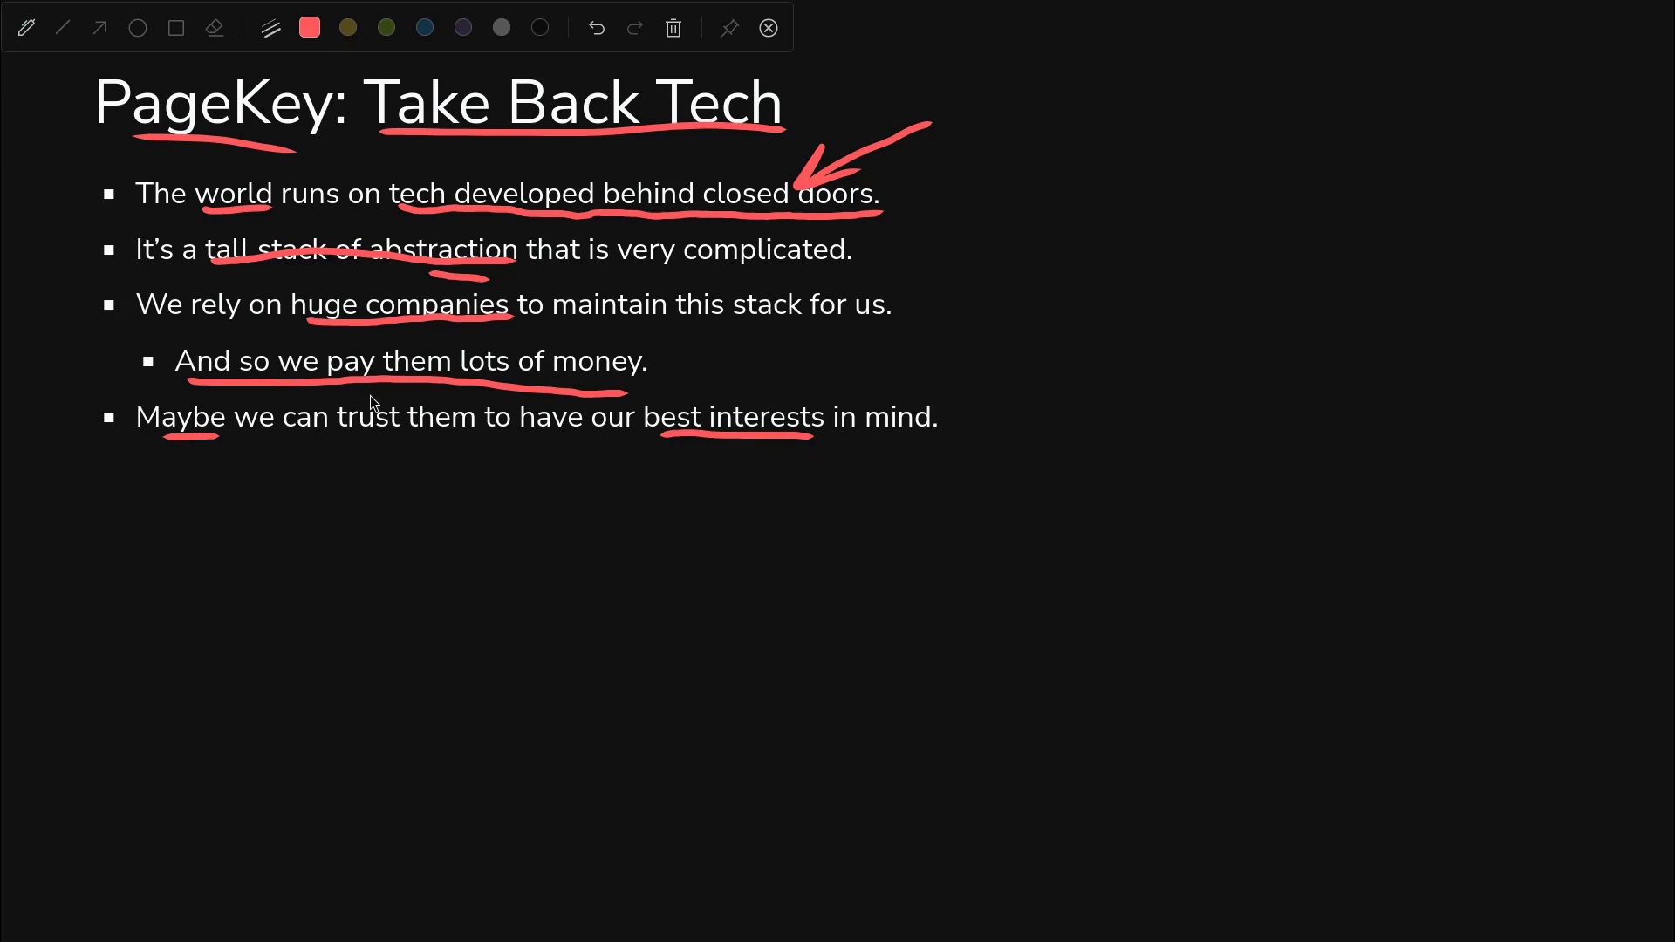
pyautogui.press('Right')
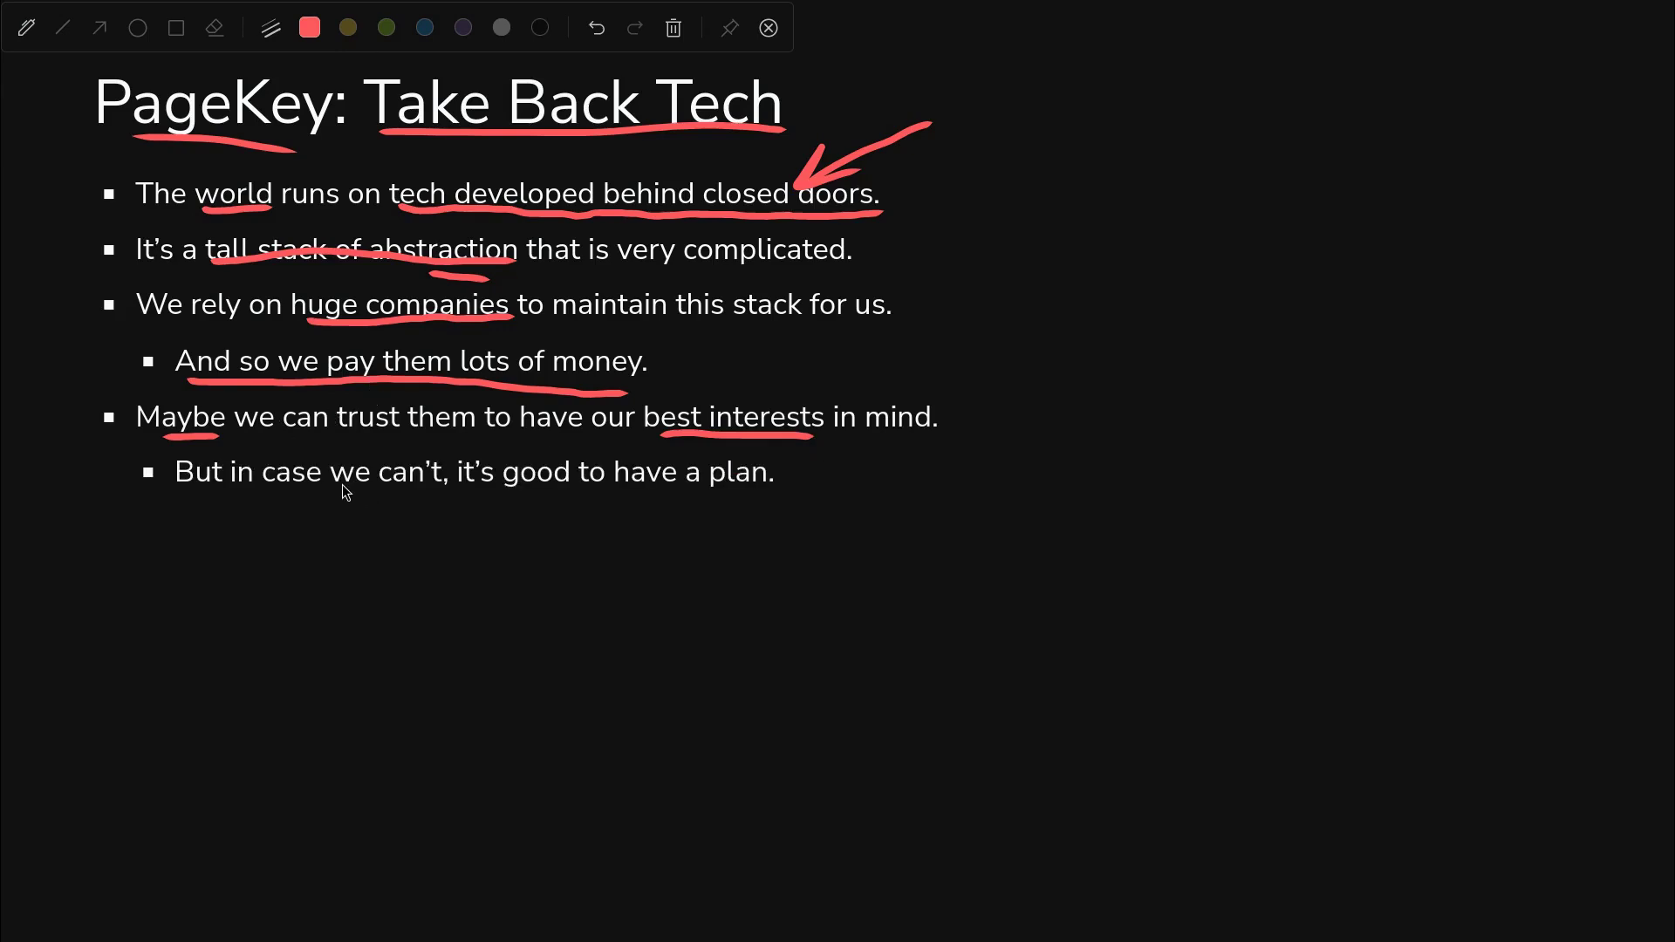
pyautogui.moveTo(496, 489); pyautogui.dragTo(772, 492)
# Underline the 'less leverage over us' bullet and the closing TED Talk bullet.
pyautogui.press('Right')
pyautogui.moveTo(291, 549); pyautogui.dragTo(895, 548)
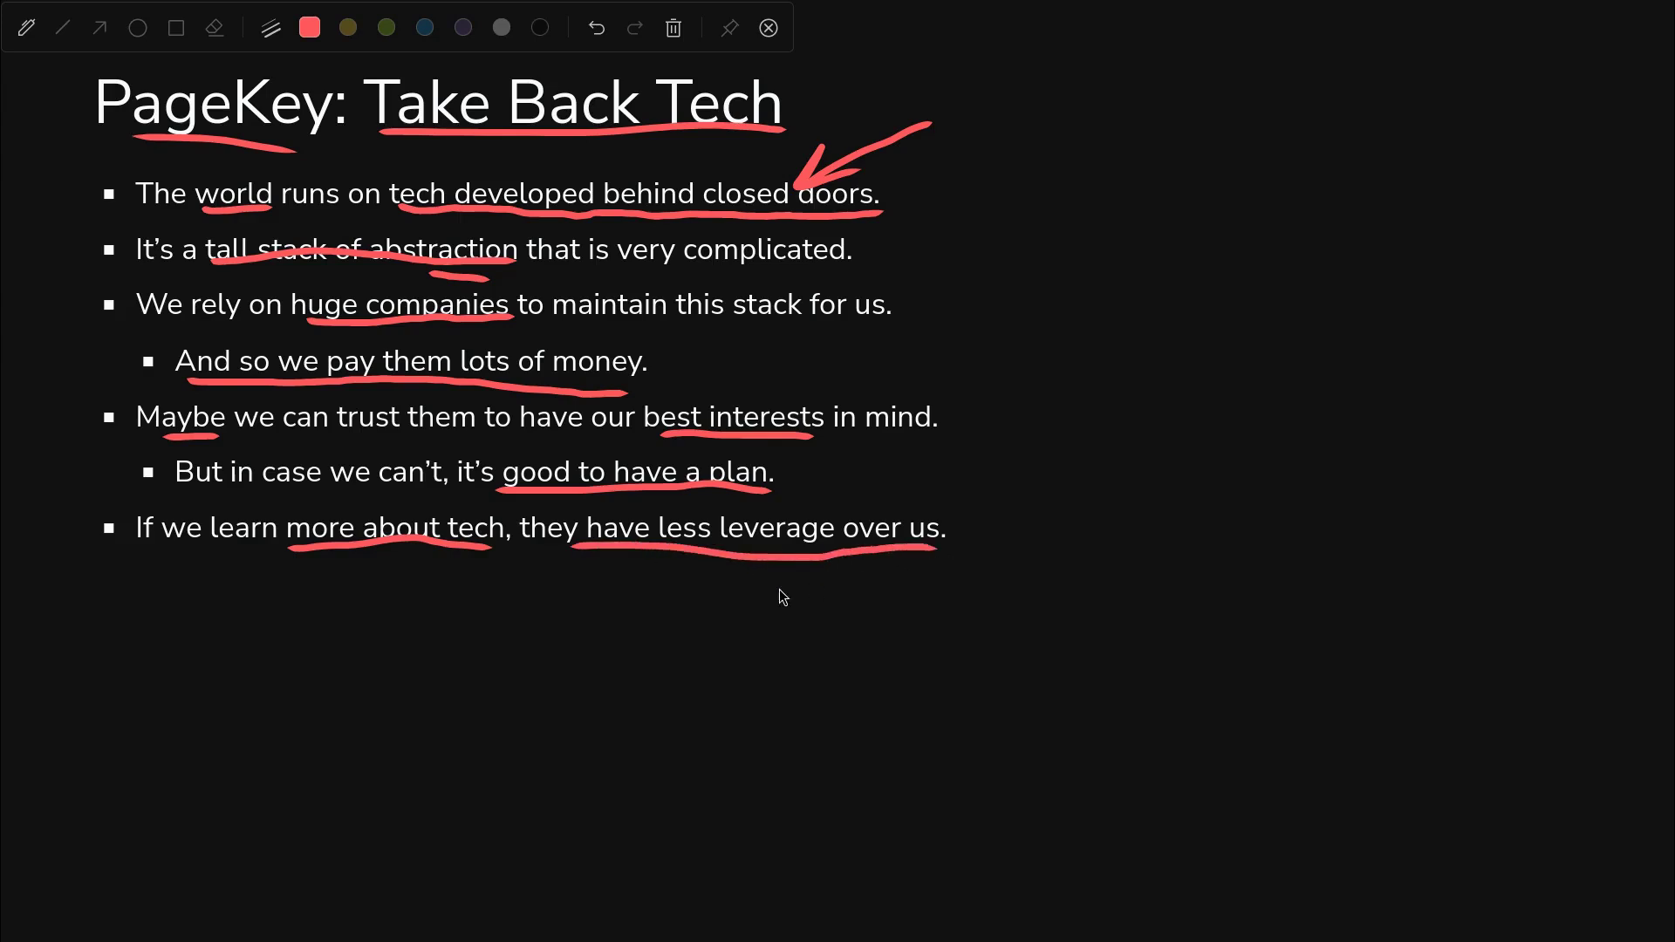
pyautogui.press('Right')
pyautogui.moveTo(277, 612); pyautogui.dragTo(506, 635)
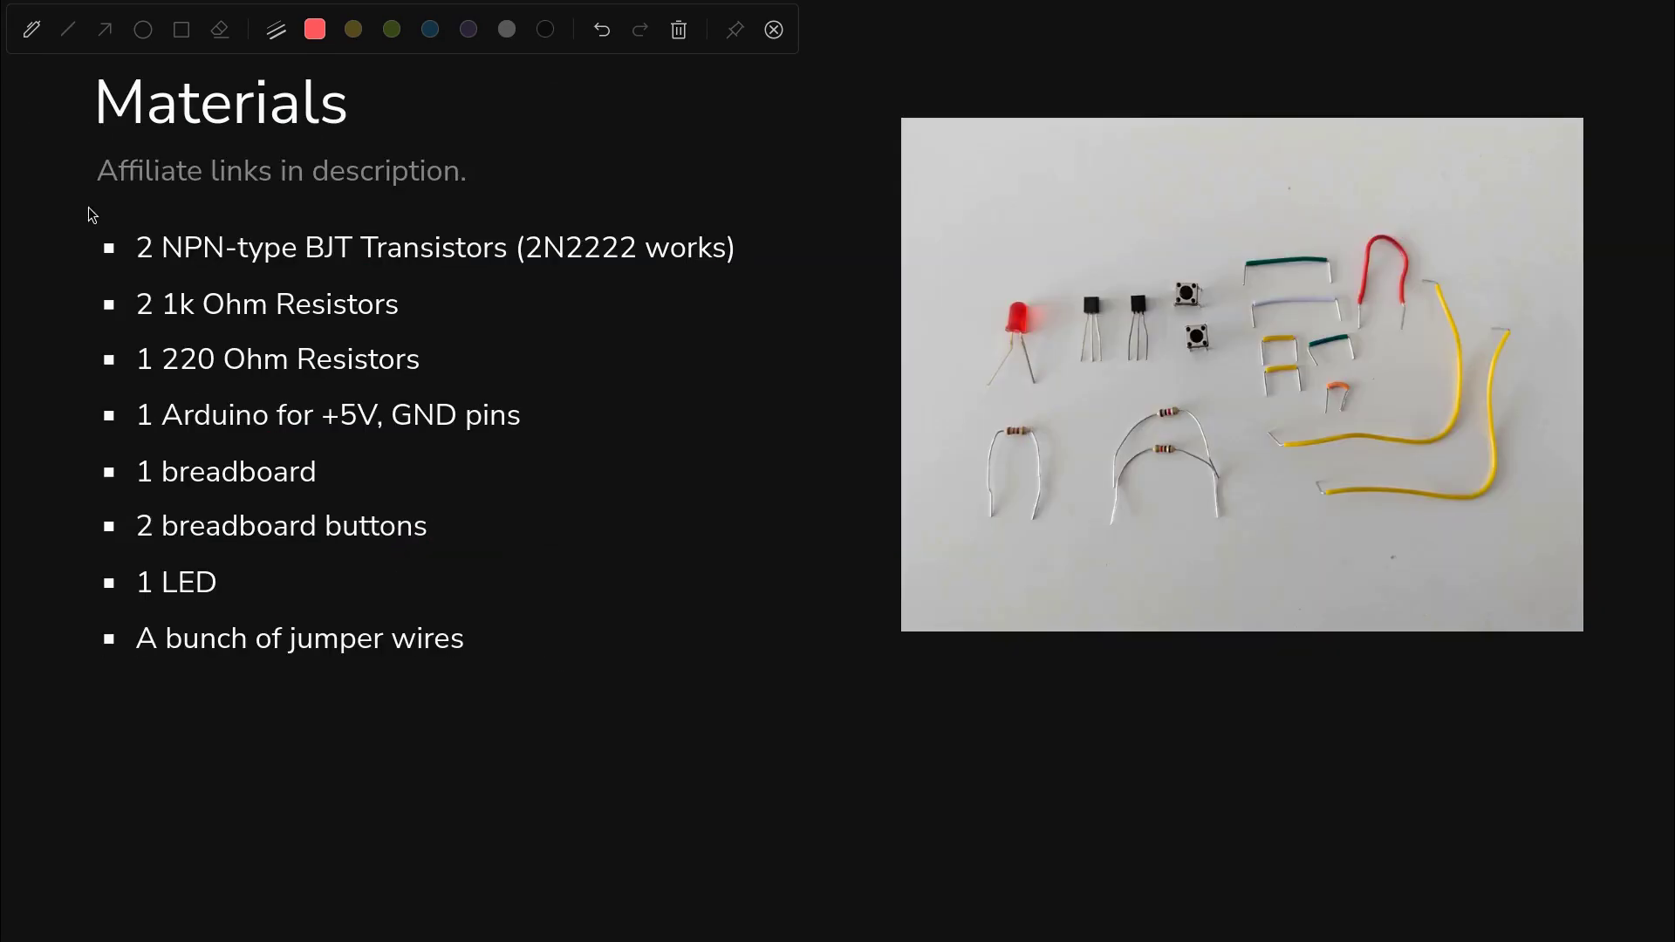
# Underline the NPN 2N2222 transistor item in red and circle the transistors in the photo.
pyautogui.moveTo(112, 236)
pyautogui.mouseDown()
pyautogui.moveTo(109, 262)
pyautogui.moveTo(122, 234)
pyautogui.moveTo(187, 262)
pyautogui.moveTo(348, 265)
pyautogui.mouseUp()
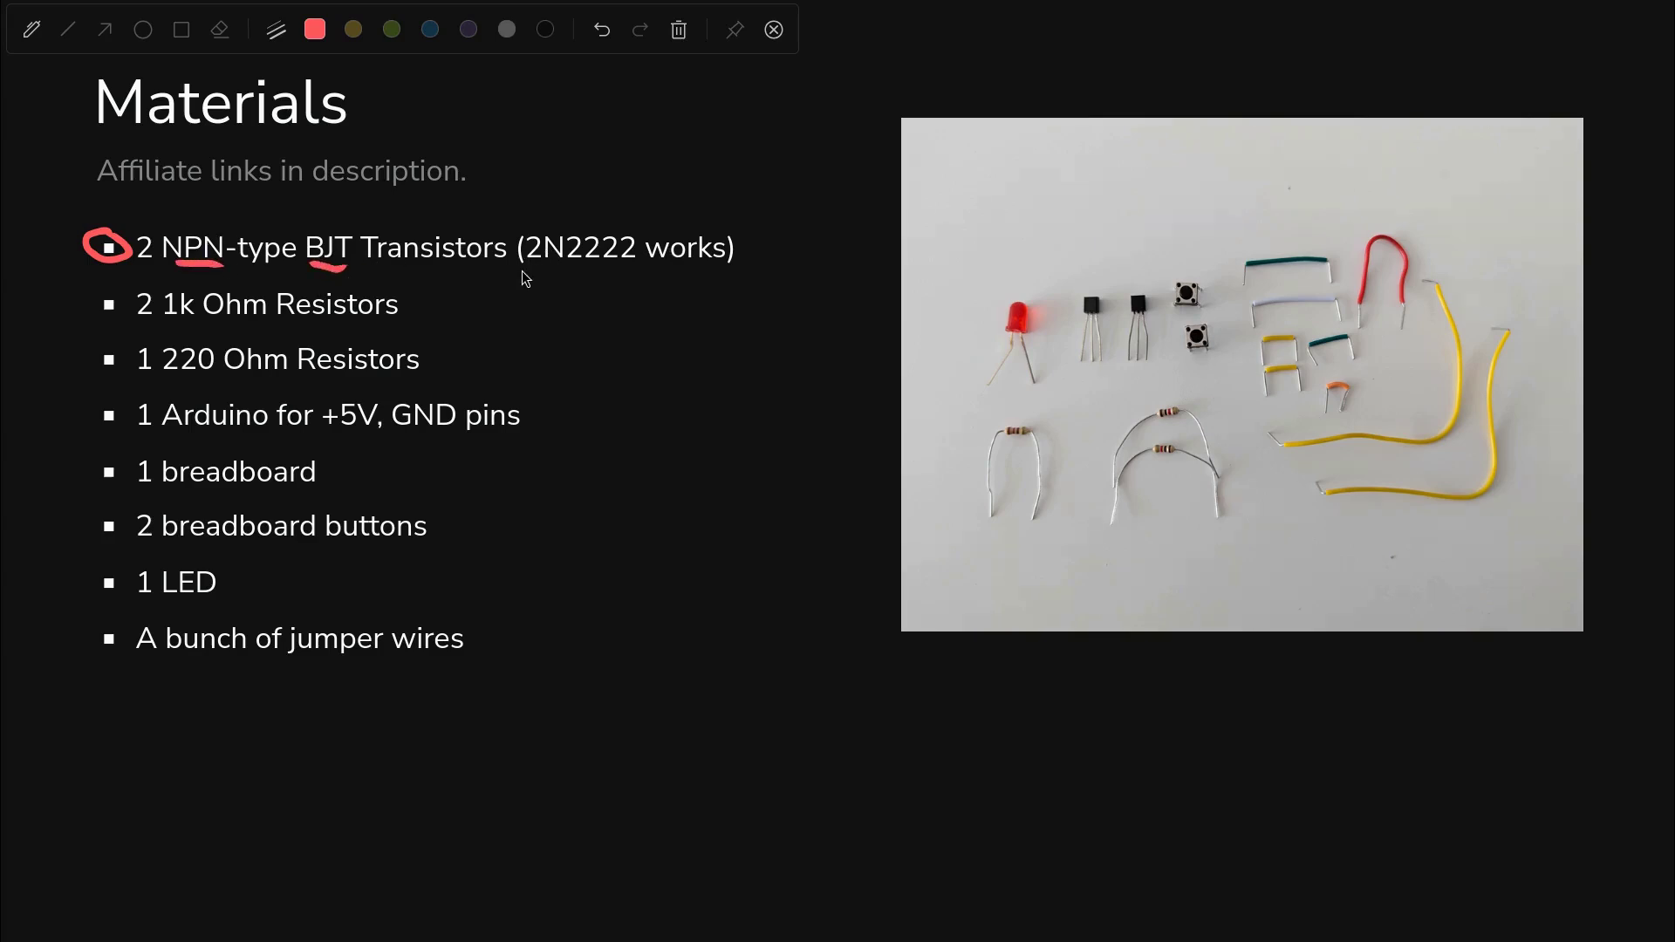
pyautogui.moveTo(532, 269); pyautogui.dragTo(640, 267)
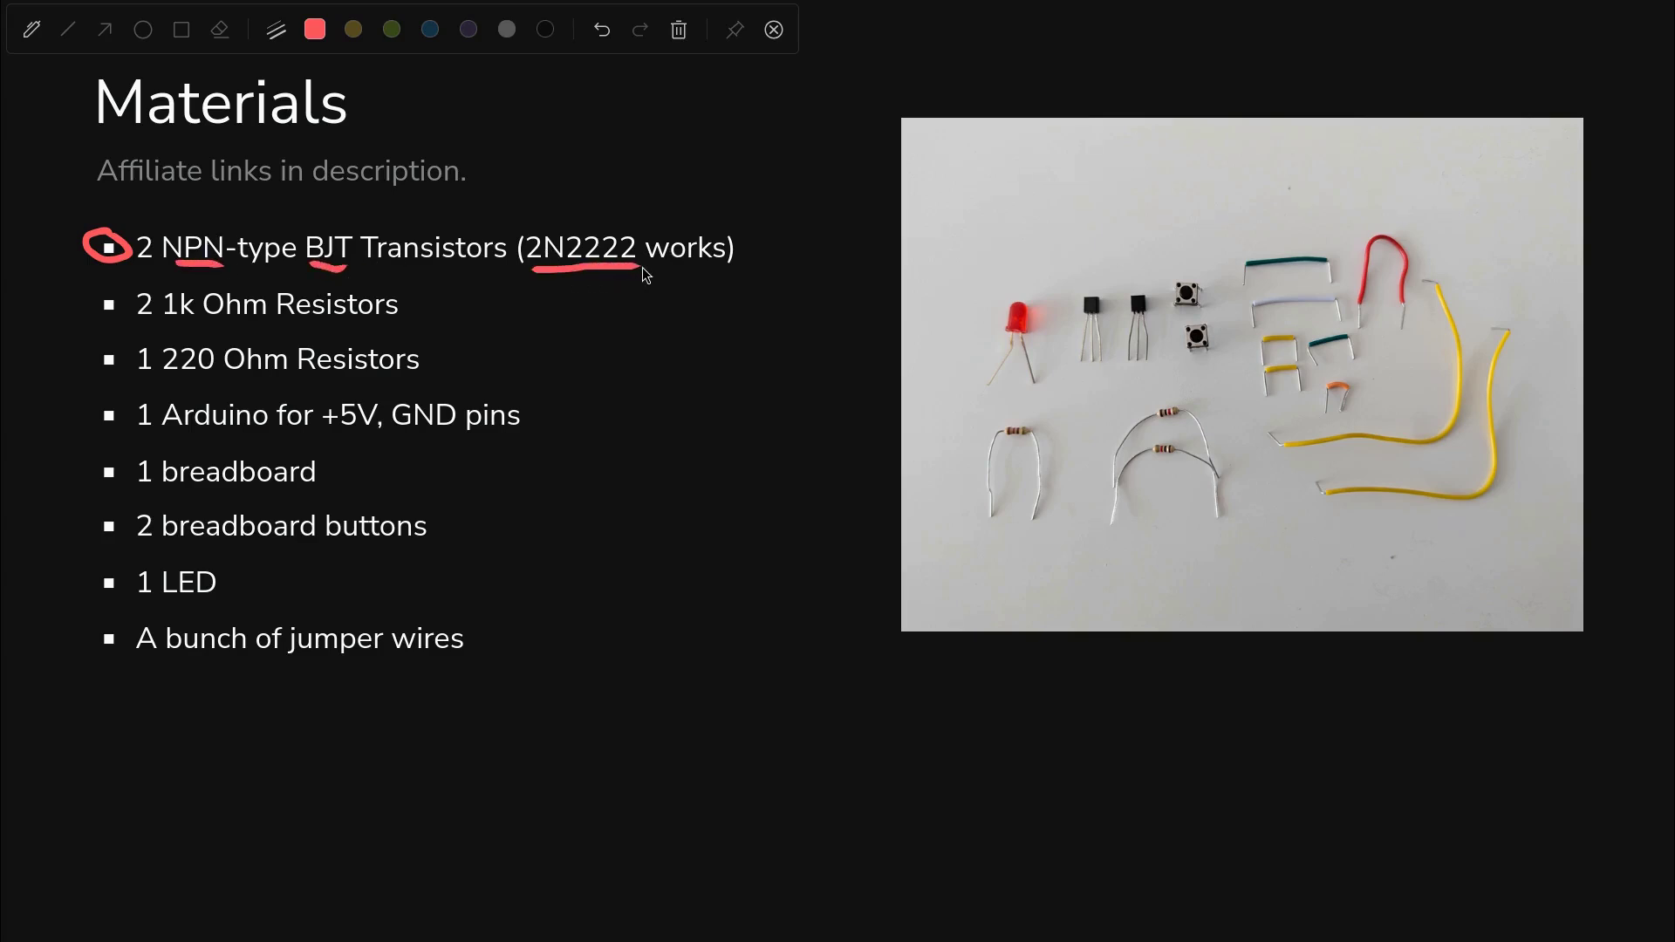
pyautogui.click(1132, 270)
pyautogui.moveTo(1113, 365)
pyautogui.mouseDown()
pyautogui.moveTo(1147, 355)
pyautogui.moveTo(1158, 307)
pyautogui.moveTo(1131, 261)
pyautogui.mouseUp()
# In yellow, underline the 1k and 220 Ohm resistor items and circle the resistors in the photo.
pyautogui.press('2')
pyautogui.moveTo(141, 321); pyautogui.dragTo(261, 323)
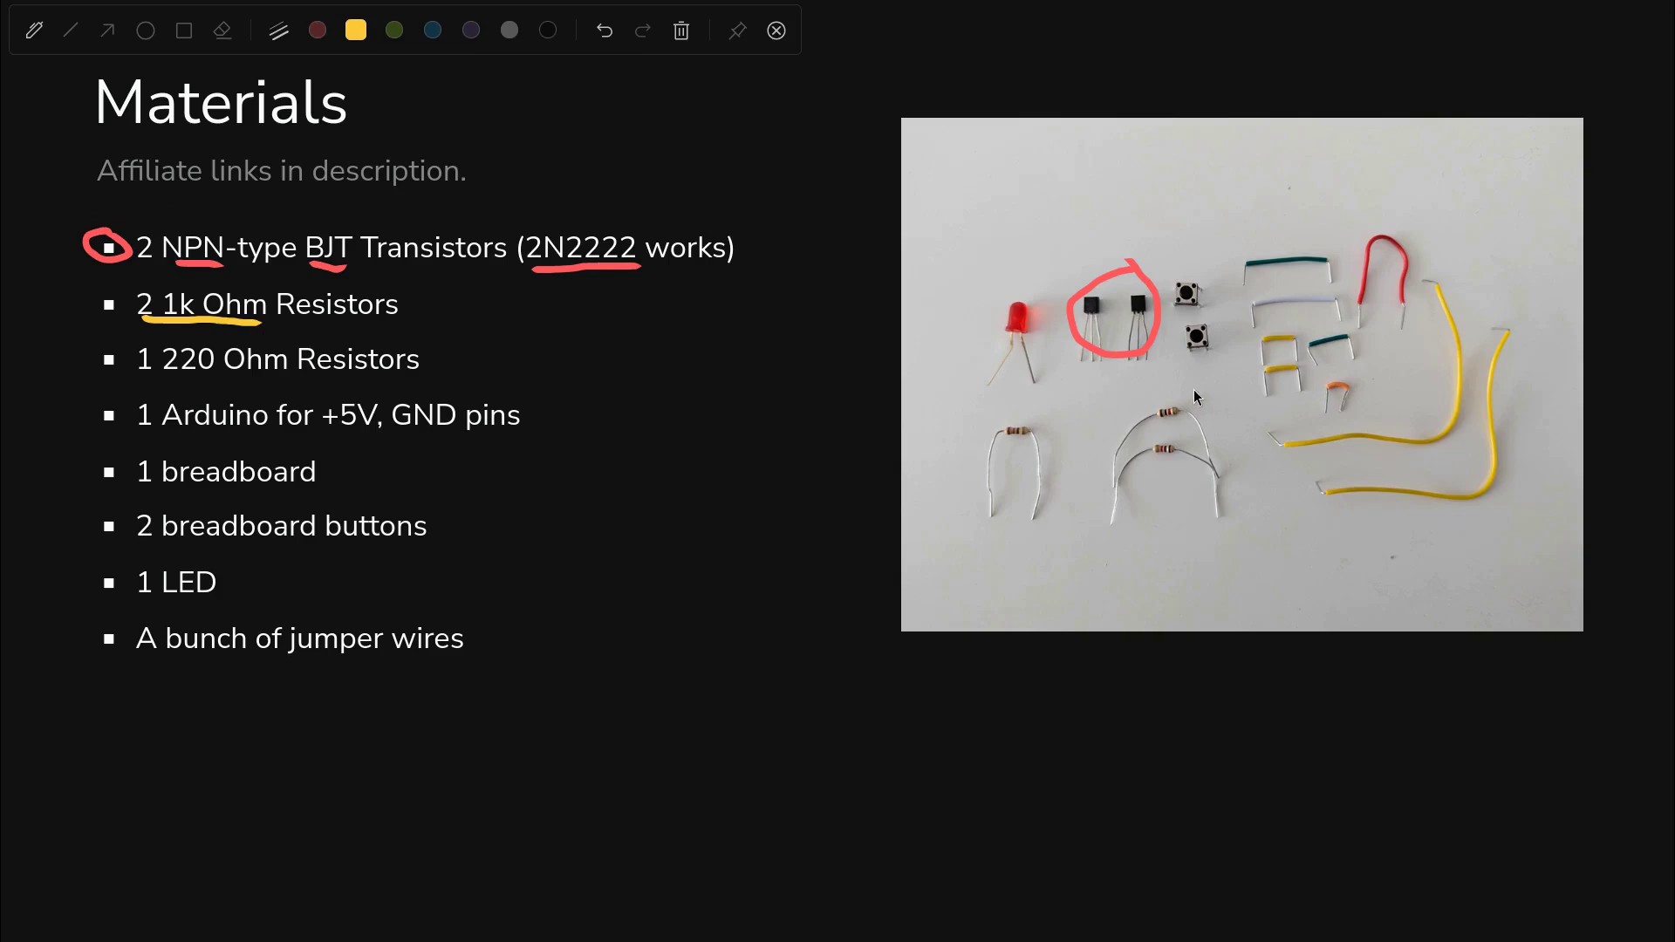
pyautogui.moveTo(1191, 385)
pyautogui.mouseDown()
pyautogui.moveTo(1133, 388)
pyautogui.moveTo(1127, 456)
pyautogui.moveTo(1191, 496)
pyautogui.moveTo(1178, 392)
pyautogui.mouseUp()
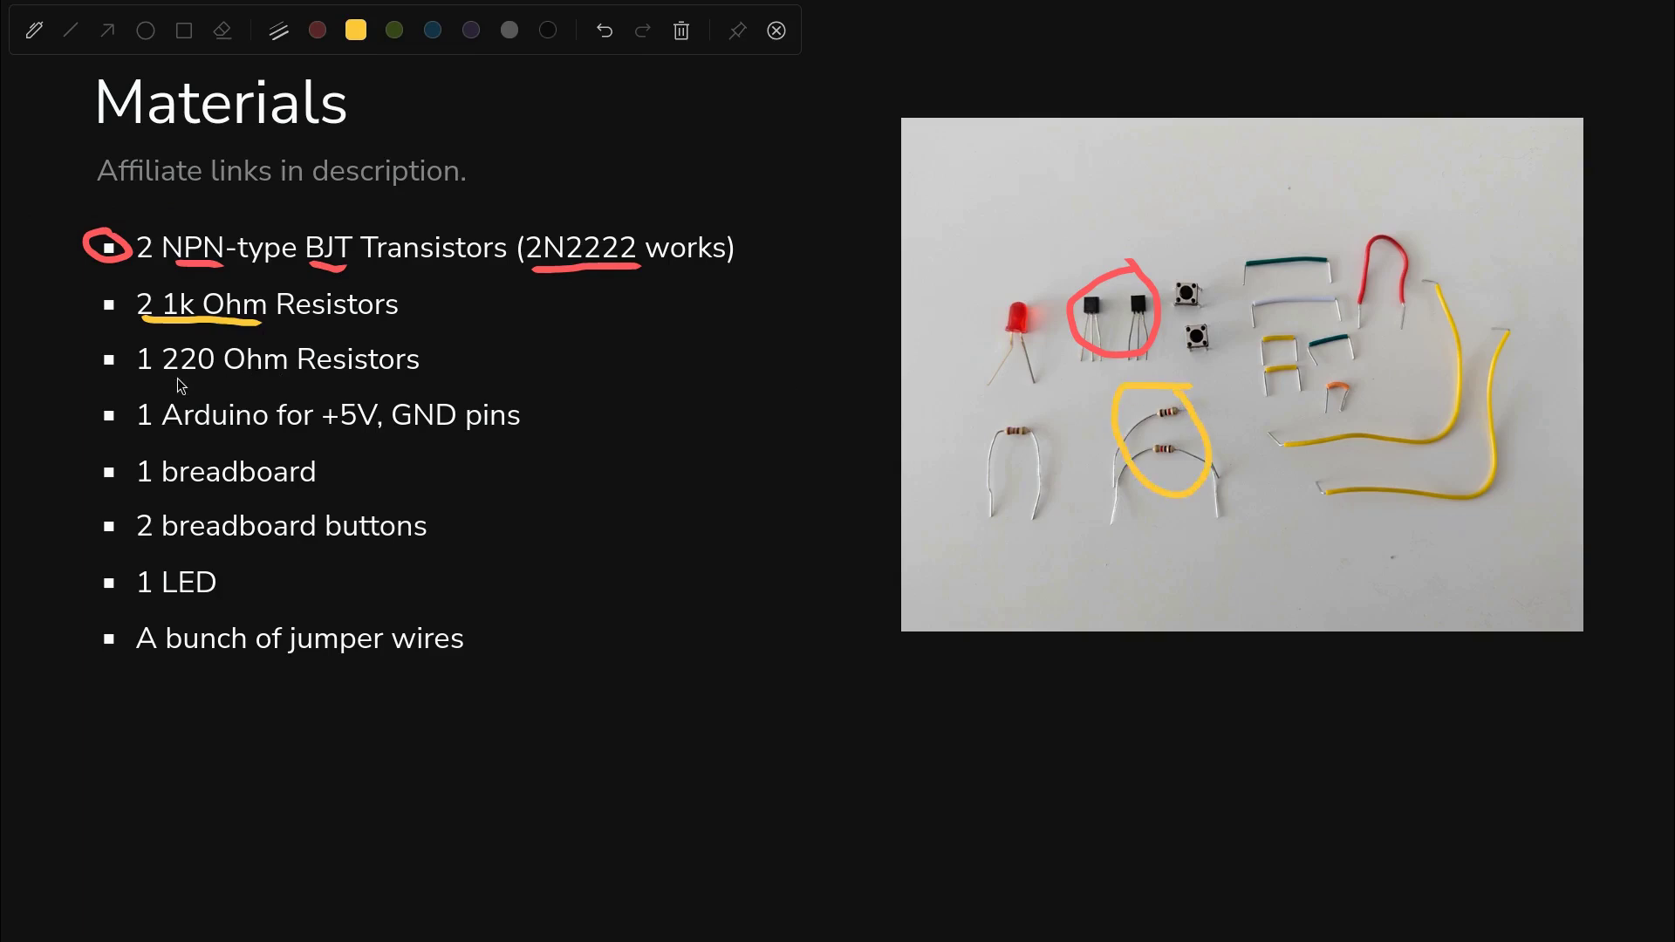
pyautogui.moveTo(163, 375); pyautogui.dragTo(282, 377)
pyautogui.moveTo(964, 437)
pyautogui.mouseDown()
pyautogui.moveTo(1060, 482)
pyautogui.moveTo(1043, 410)
pyautogui.mouseUp()
# In green, underline the Arduino +5V, GND and breadboard items, adding an arrow at GND.
pyautogui.click(394, 31)
pyautogui.moveTo(148, 439); pyautogui.dragTo(497, 455)
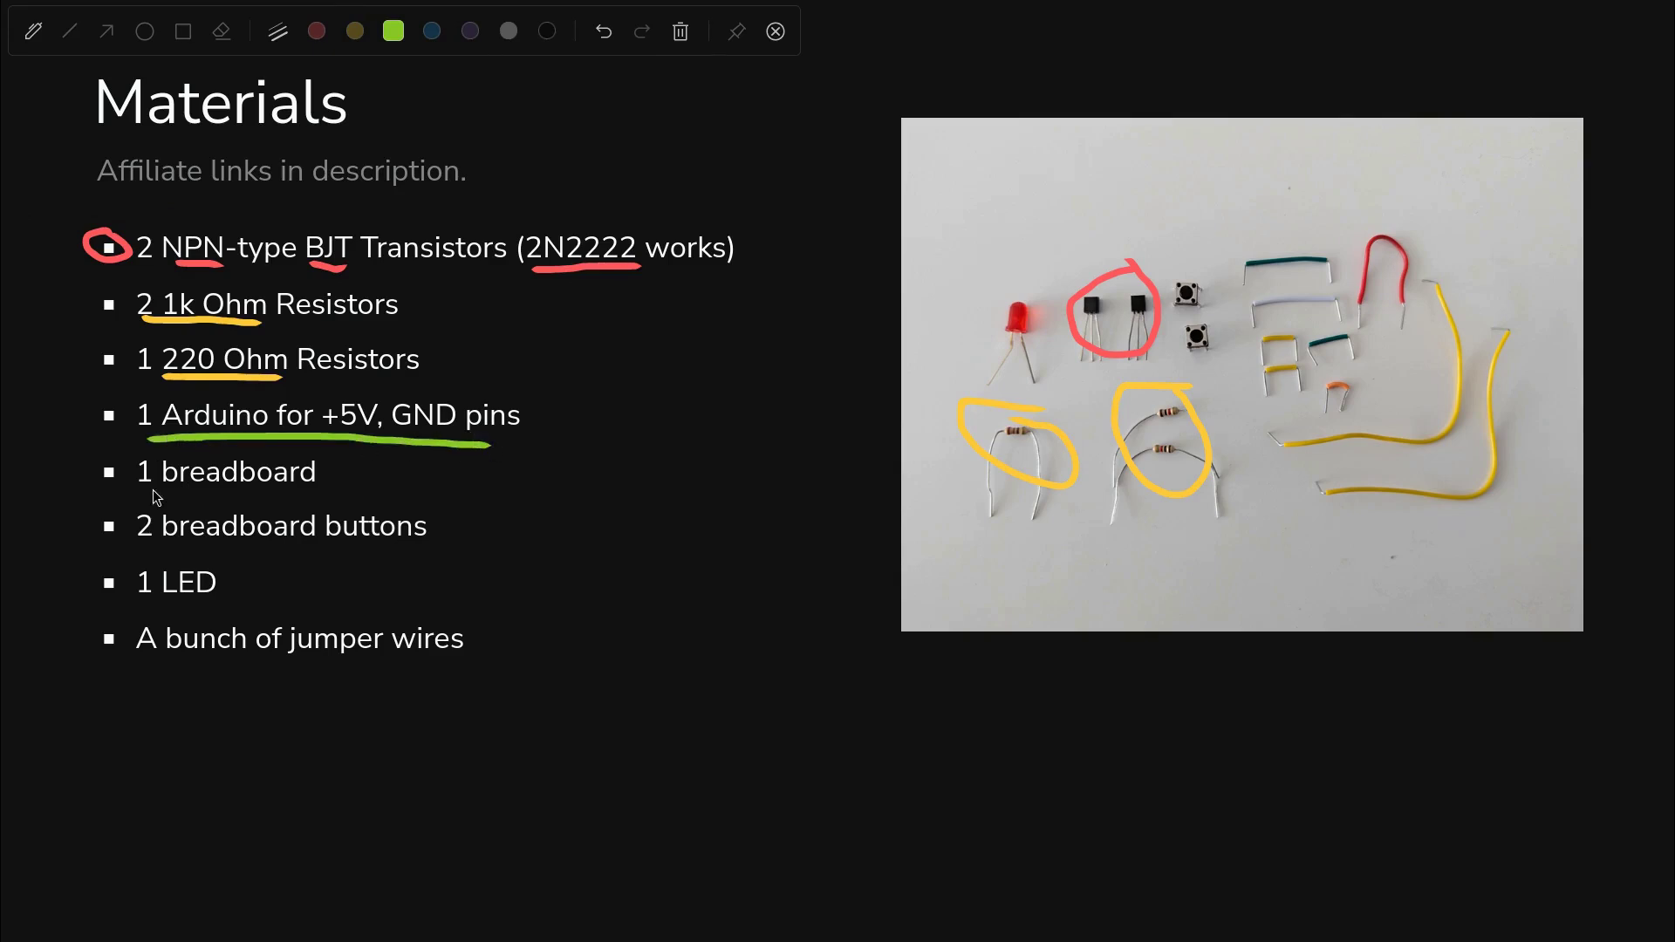
pyautogui.moveTo(146, 491); pyautogui.dragTo(312, 498)
pyautogui.moveTo(116, 408); pyautogui.dragTo(129, 446)
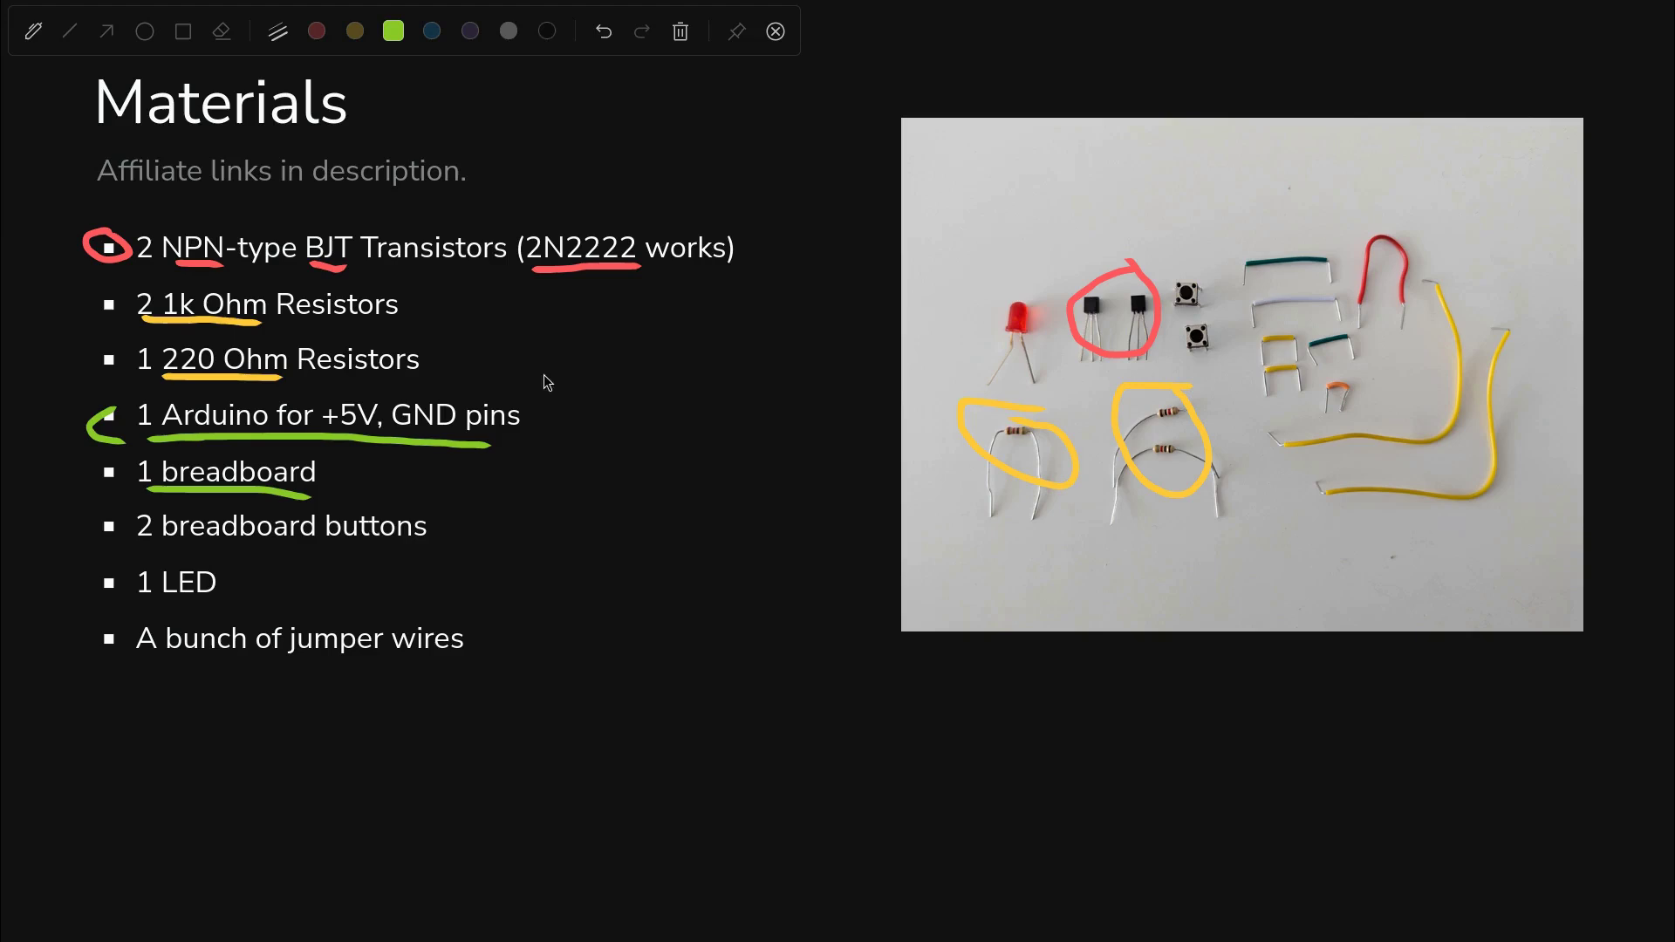
pyautogui.moveTo(551, 375)
pyautogui.mouseDown()
pyautogui.moveTo(548, 405)
pyautogui.moveTo(525, 403)
pyautogui.mouseUp()
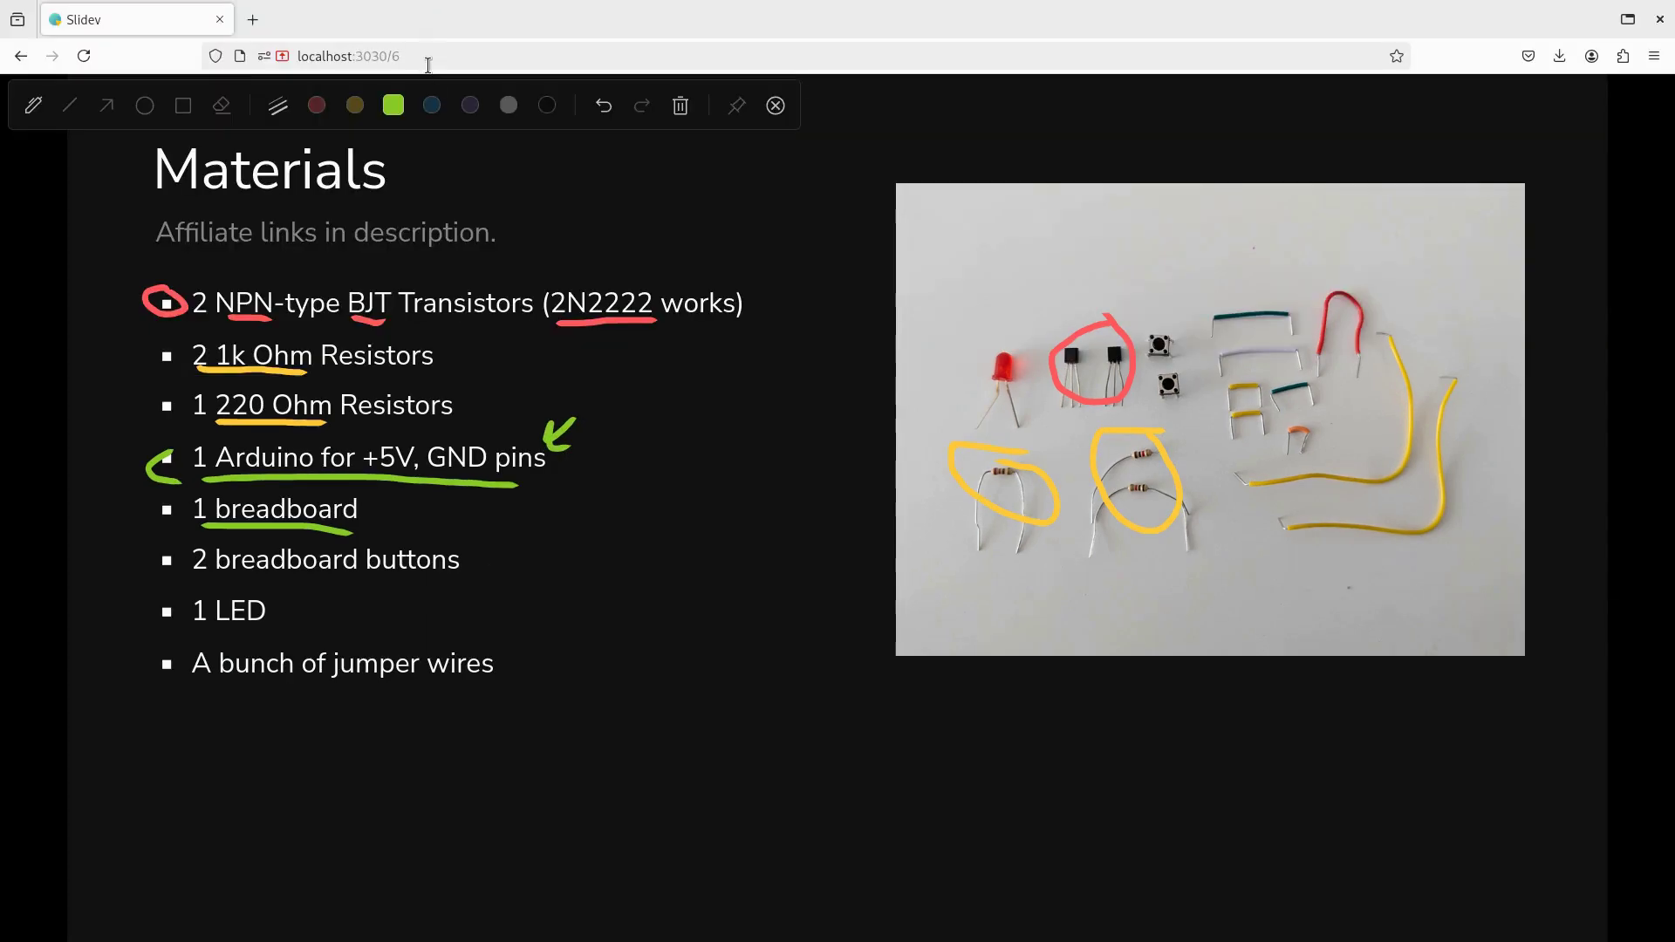
# Underline the buttons in blue and the LED in purple, circling each in the photo.
pyautogui.click(432, 31)
pyautogui.moveTo(137, 546); pyautogui.dragTo(325, 547)
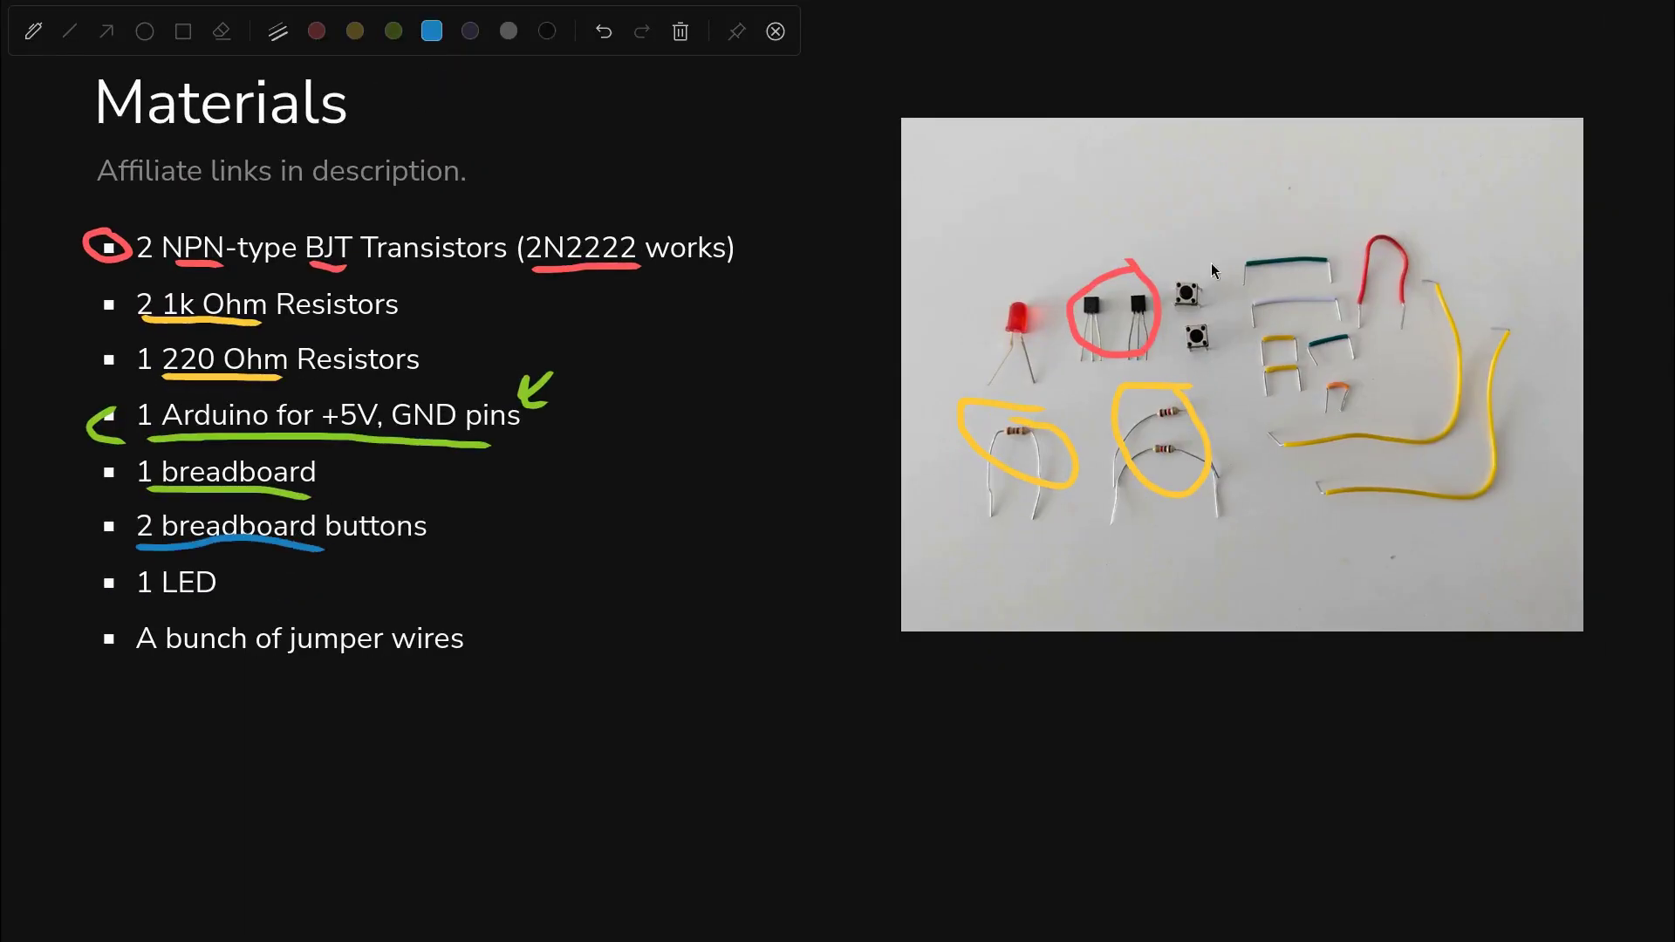
pyautogui.moveTo(1217, 266)
pyautogui.mouseDown()
pyautogui.moveTo(1172, 279)
pyautogui.moveTo(1172, 369)
pyautogui.moveTo(1230, 284)
pyautogui.moveTo(1184, 229)
pyautogui.mouseUp()
pyautogui.click(472, 32)
pyautogui.moveTo(137, 602); pyautogui.dragTo(231, 605)
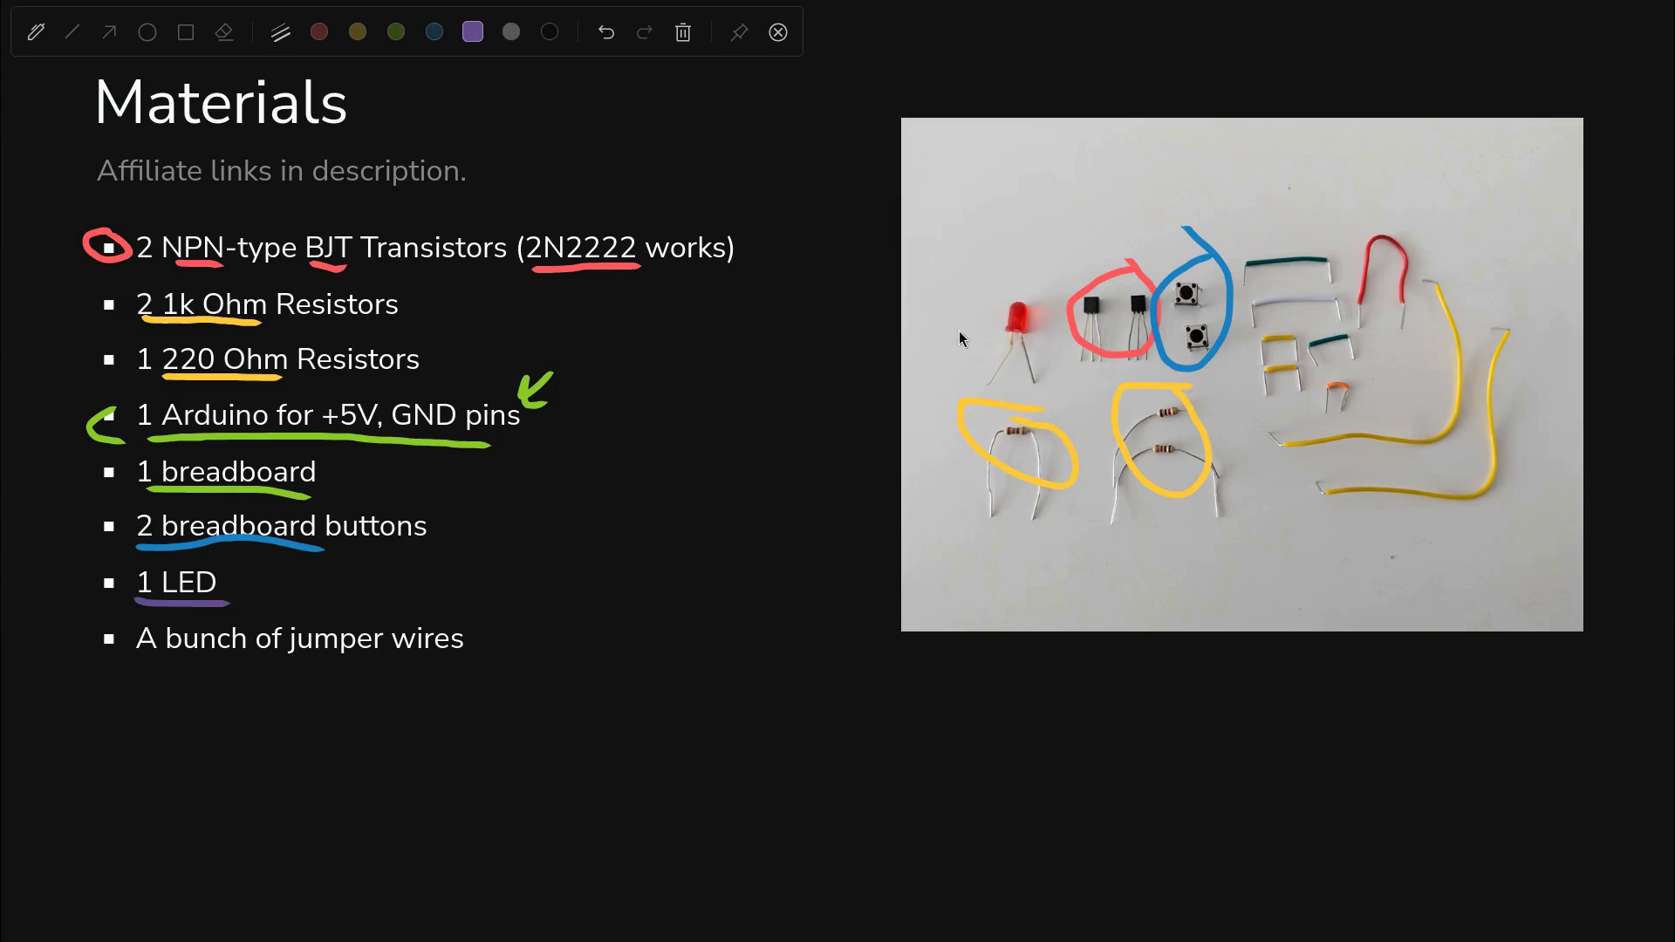
pyautogui.moveTo(1003, 255)
pyautogui.mouseDown()
pyautogui.moveTo(970, 379)
pyautogui.moveTo(1055, 317)
pyautogui.moveTo(1000, 266)
pyautogui.mouseUp()
# In white, underline 'A bunch of jumper wires' and circle the wires in the photo.
pyautogui.click(512, 32)
pyautogui.moveTo(150, 663); pyautogui.dragTo(490, 667)
pyautogui.moveTo(1520, 207)
pyautogui.mouseDown()
pyautogui.moveTo(1348, 148)
pyautogui.moveTo(1448, 561)
pyautogui.moveTo(1431, 79)
pyautogui.mouseUp()
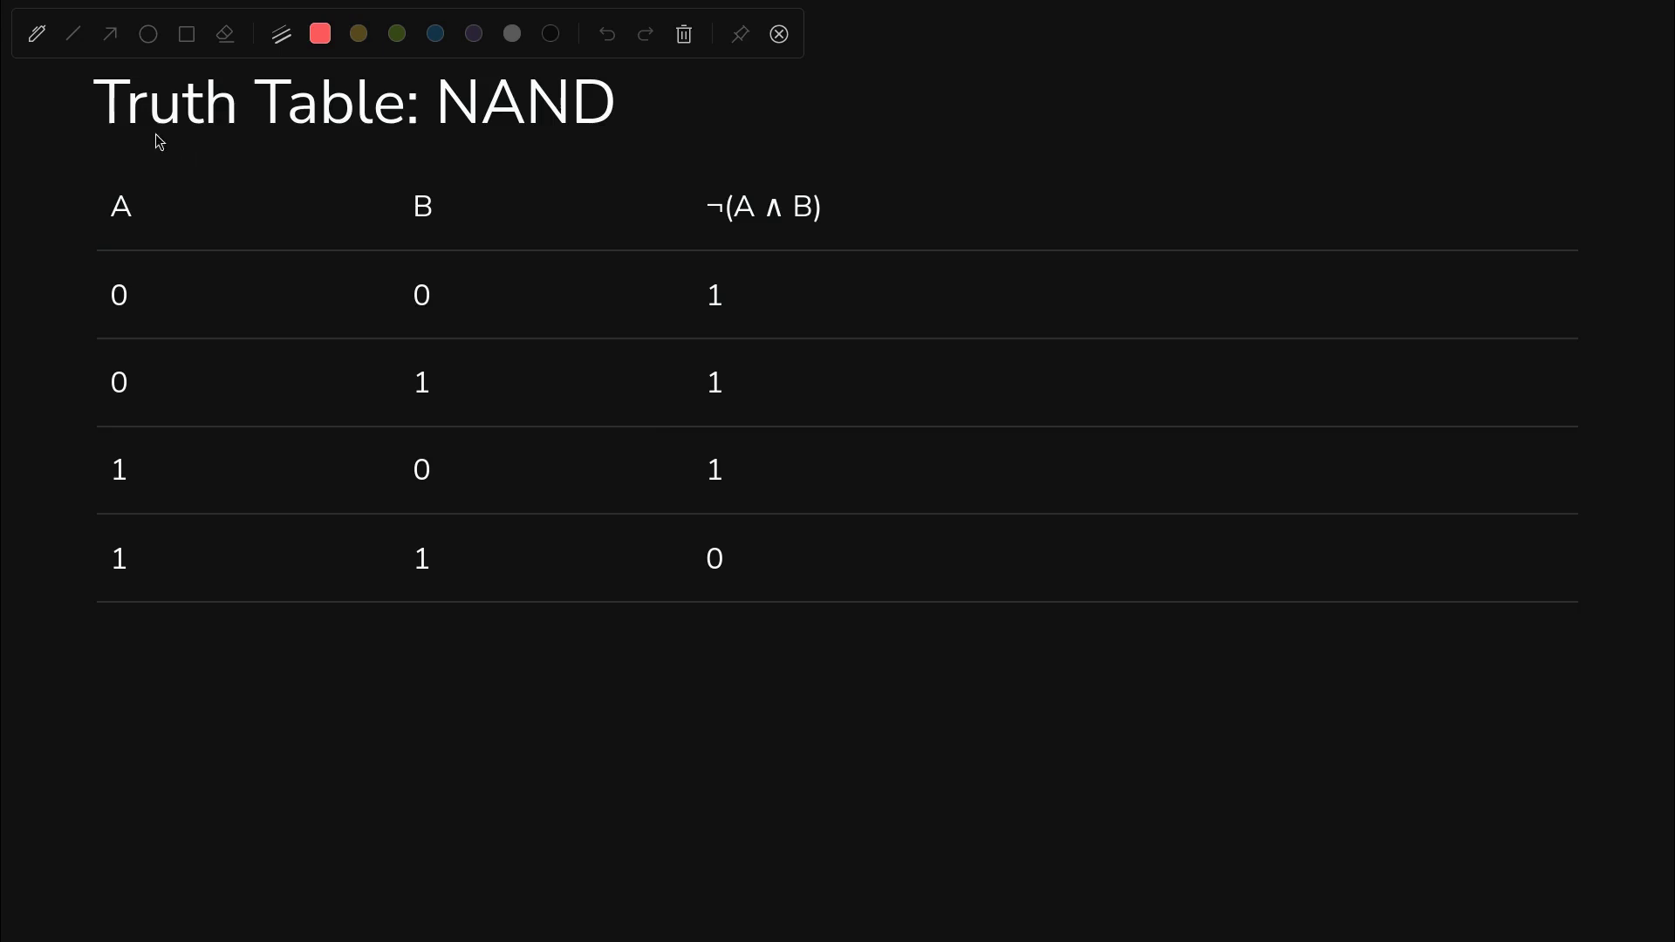
# Underline the Truth Table: NAND title and the A and B headers, undoing stray output circles.
pyautogui.moveTo(123, 133); pyautogui.dragTo(595, 147)
pyautogui.moveTo(109, 231); pyautogui.dragTo(140, 229)
pyautogui.moveTo(416, 231); pyautogui.dragTo(443, 229)
pyautogui.click(115, 154)
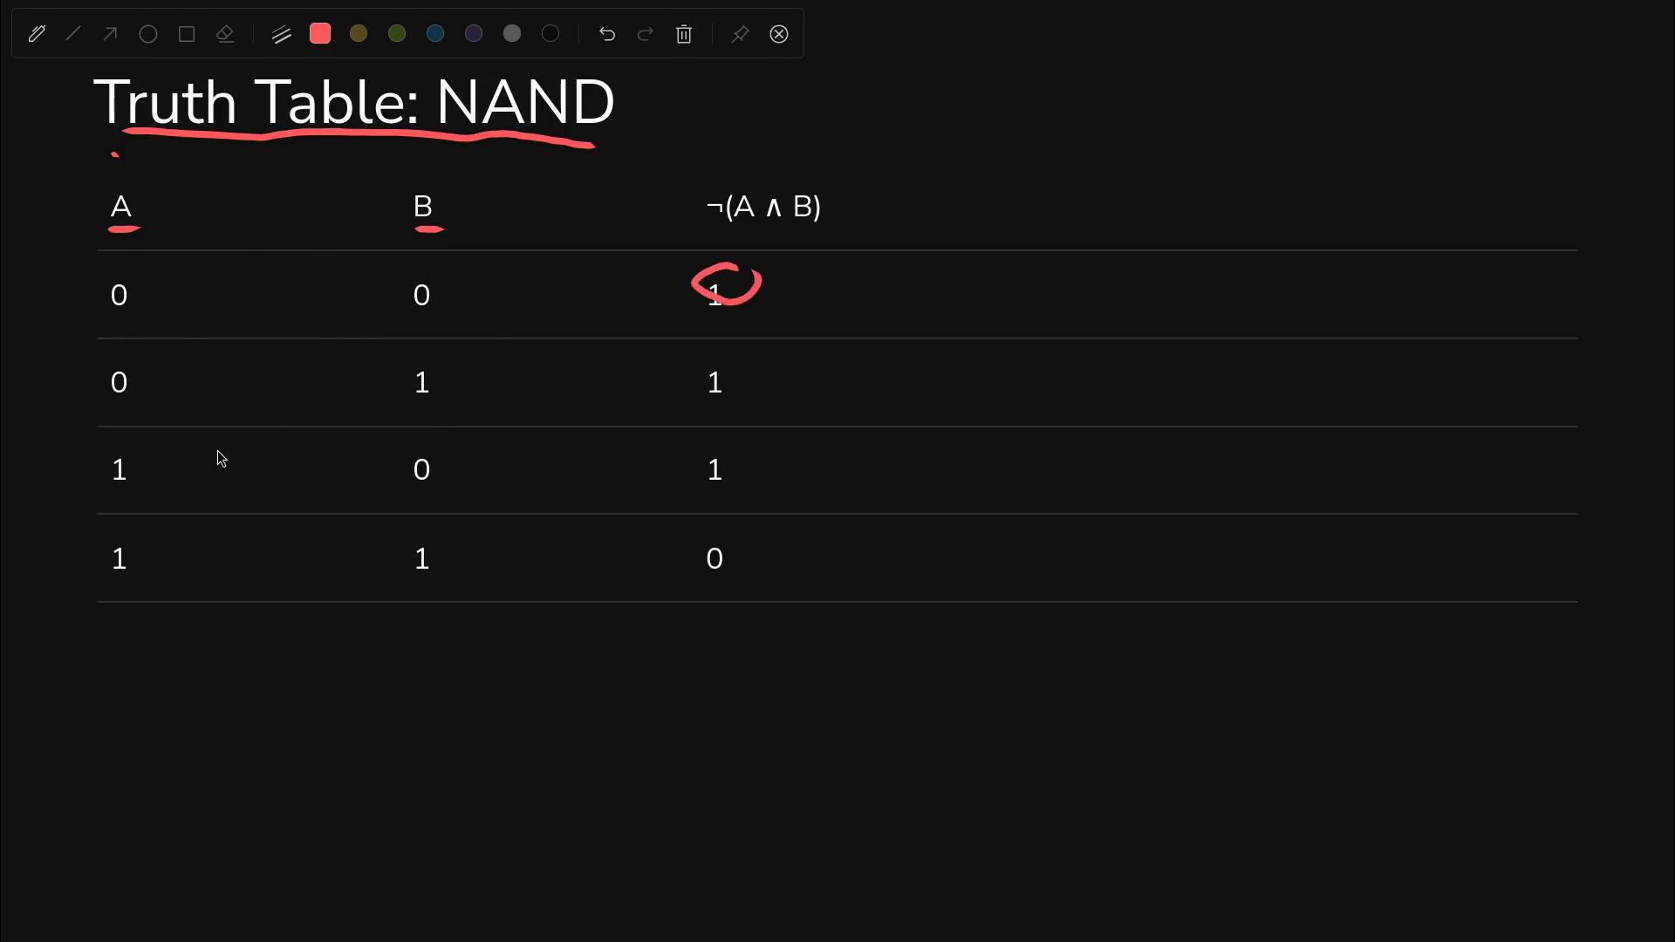
pyautogui.moveTo(727, 360)
pyautogui.mouseDown()
pyautogui.moveTo(700, 482)
pyautogui.moveTo(749, 382)
pyautogui.moveTo(715, 366)
pyautogui.mouseUp()
pyautogui.hotkey('ctrl', 'z')
pyautogui.hotkey('ctrl', 'z')
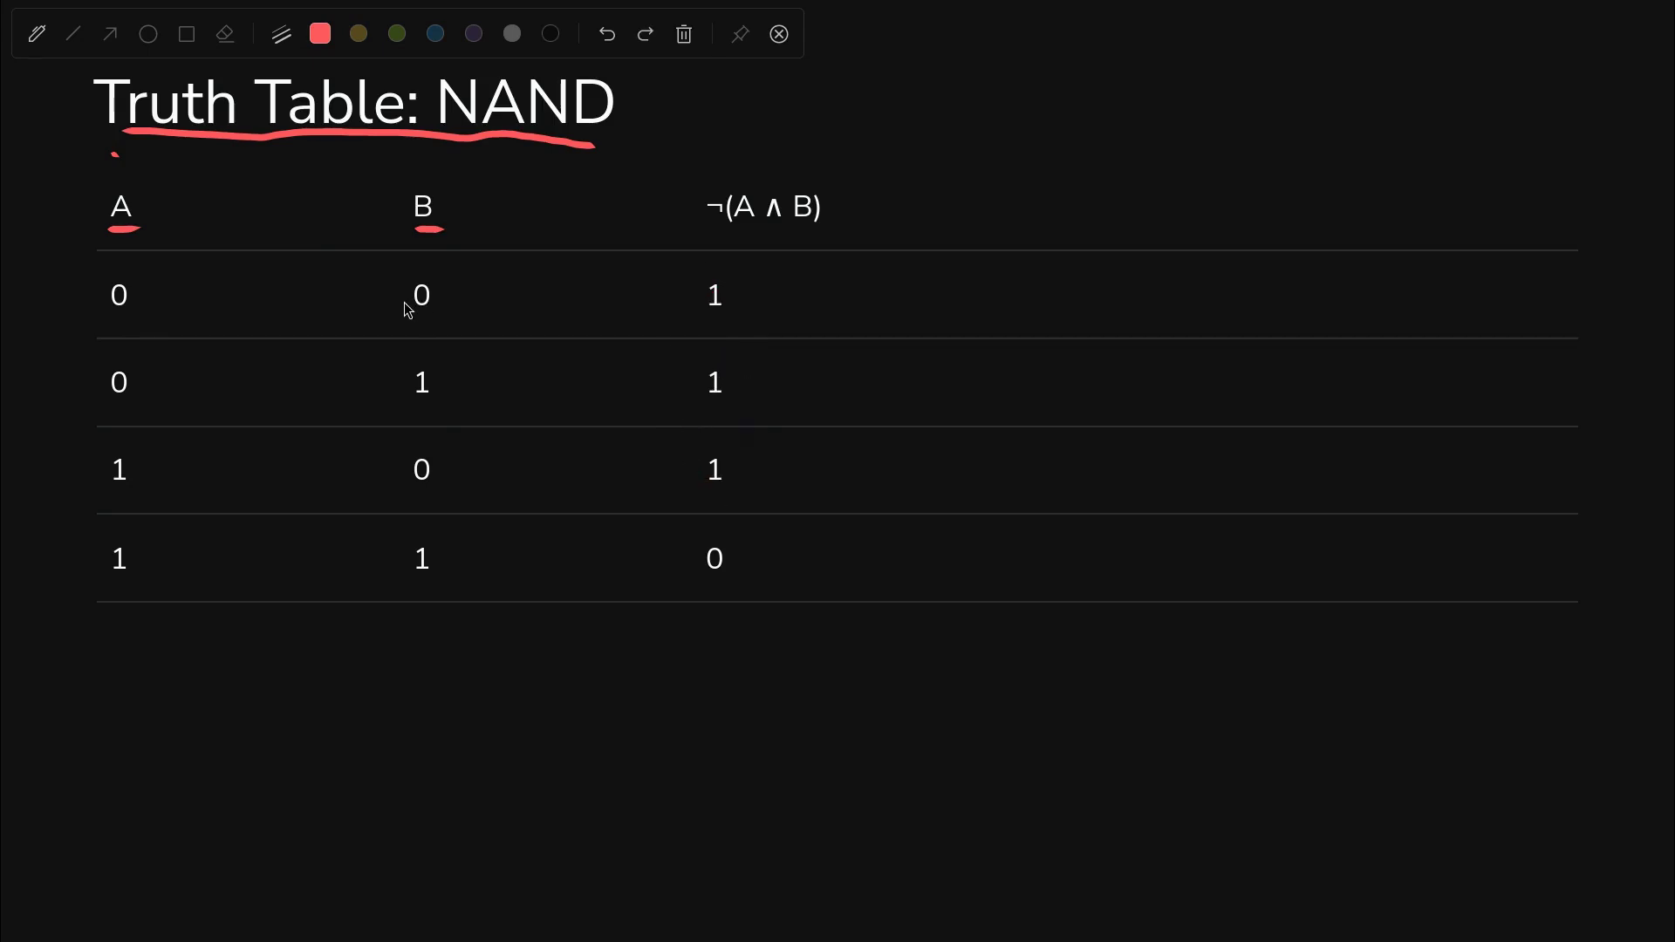
# Circle the 1 1 input row, then underline 'Logical Diagram' on the next slide.
pyautogui.moveTo(398, 521)
pyautogui.mouseDown()
pyautogui.moveTo(90, 576)
pyautogui.moveTo(407, 520)
pyautogui.mouseUp()
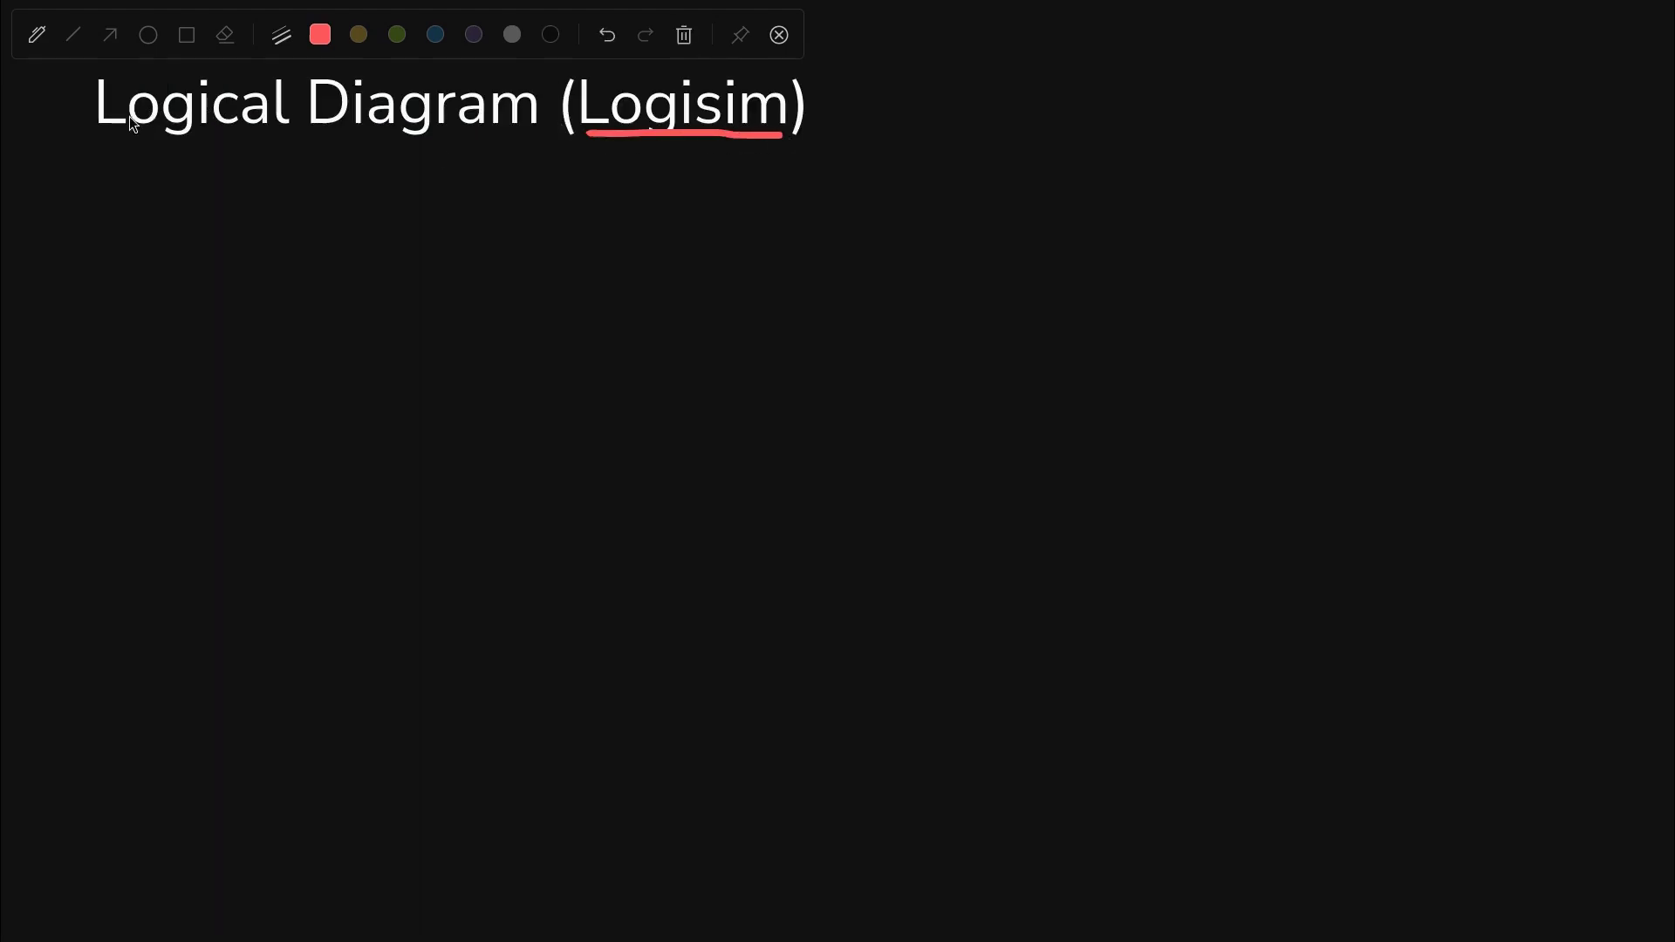
pyautogui.moveTo(107, 131); pyautogui.dragTo(292, 142)
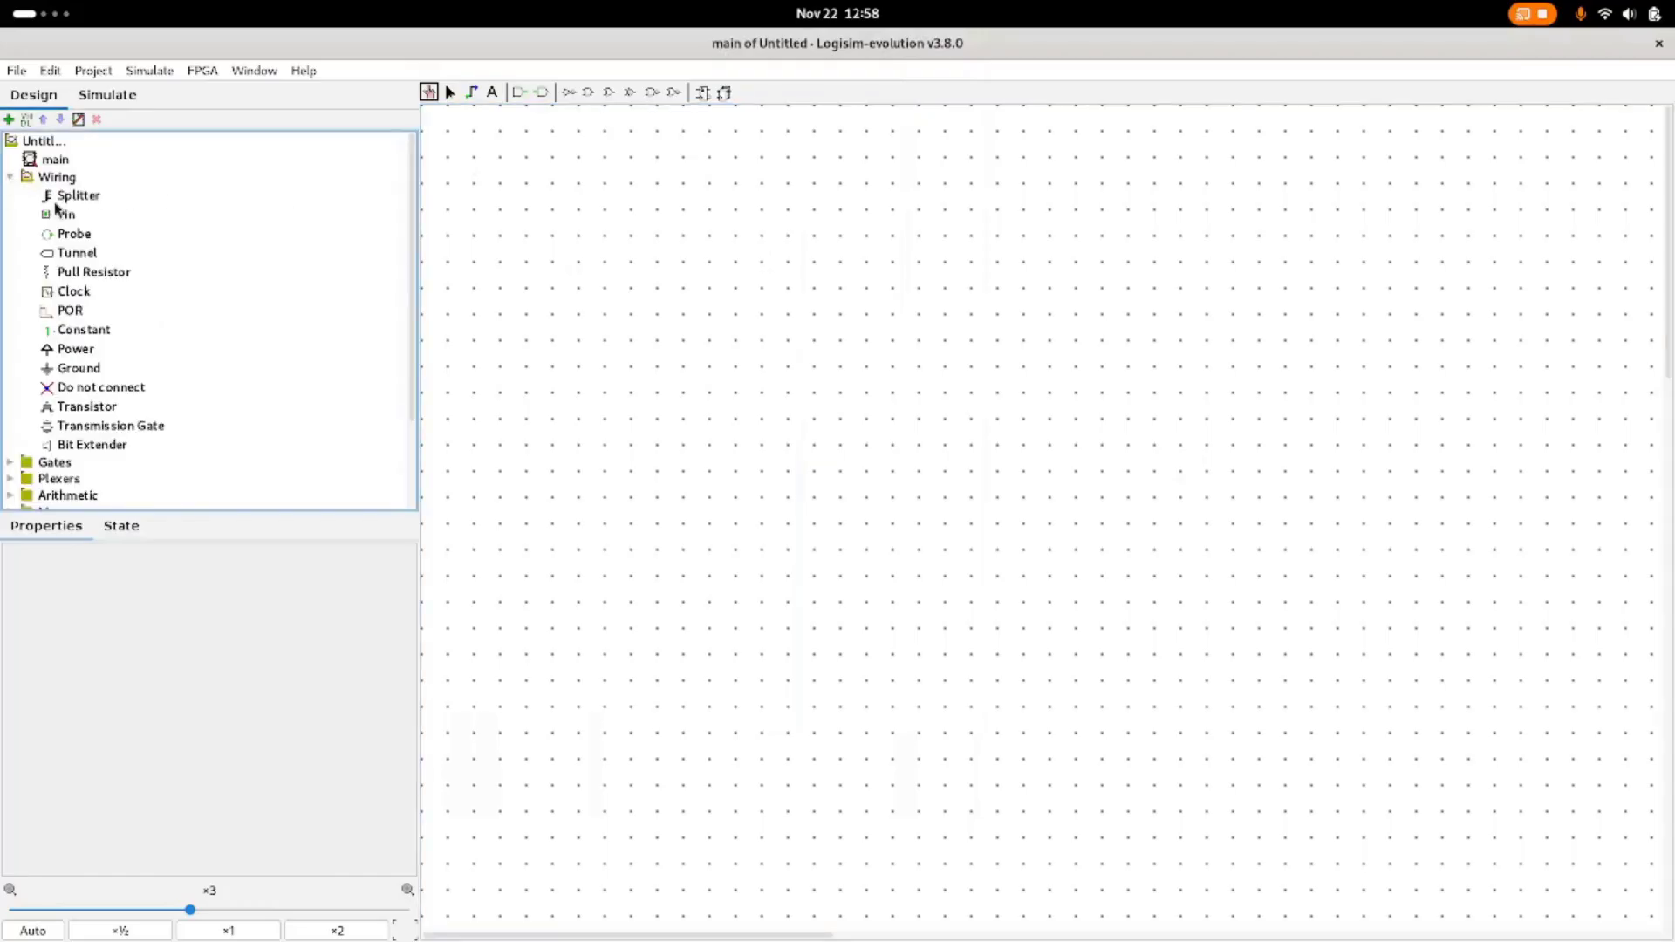
# Place two input pins, an output pin and a NAND gate between them.
pyautogui.click(519, 91)
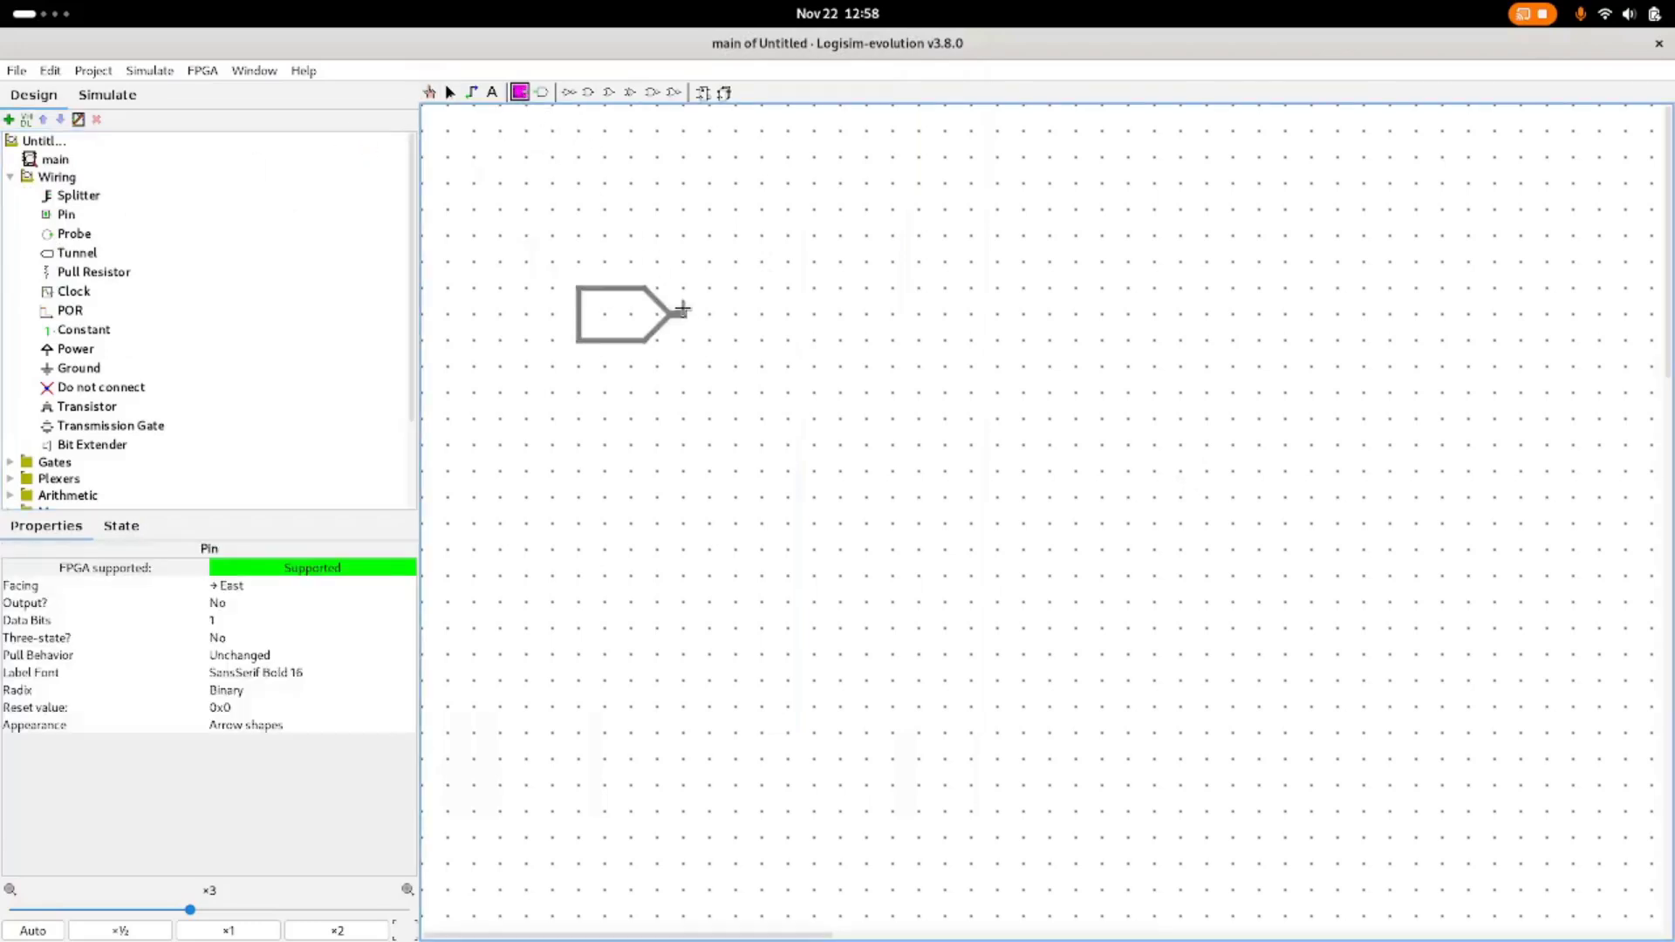
pyautogui.click(695, 312)
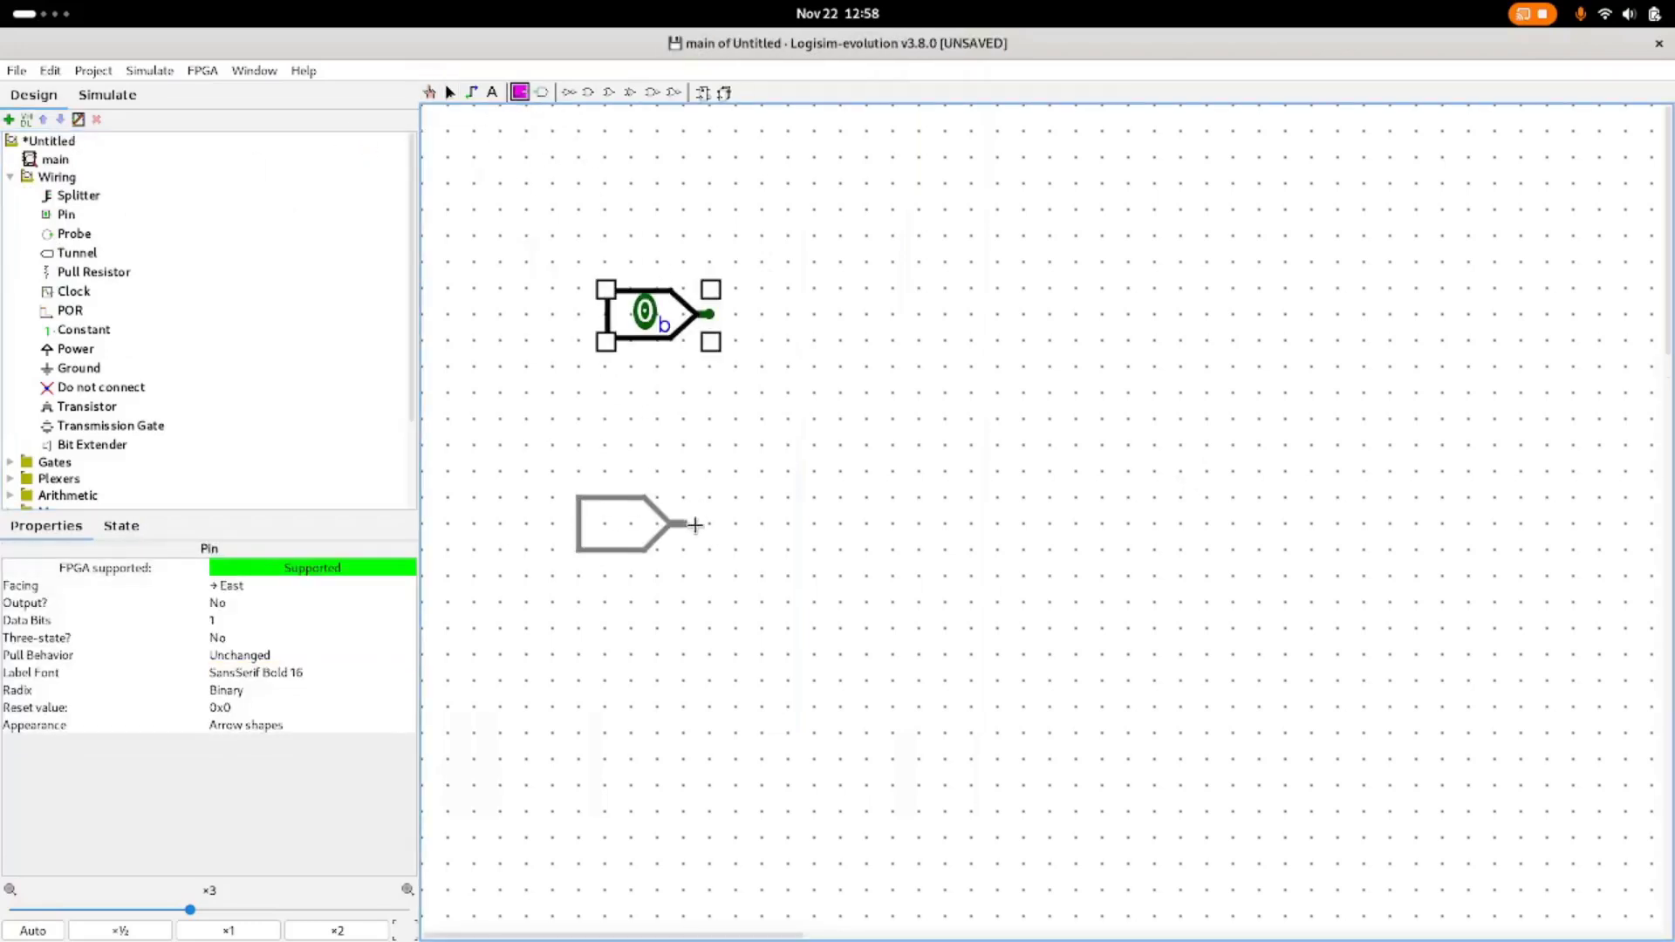
pyautogui.click(698, 525)
pyautogui.click(541, 92)
pyautogui.click(1210, 418)
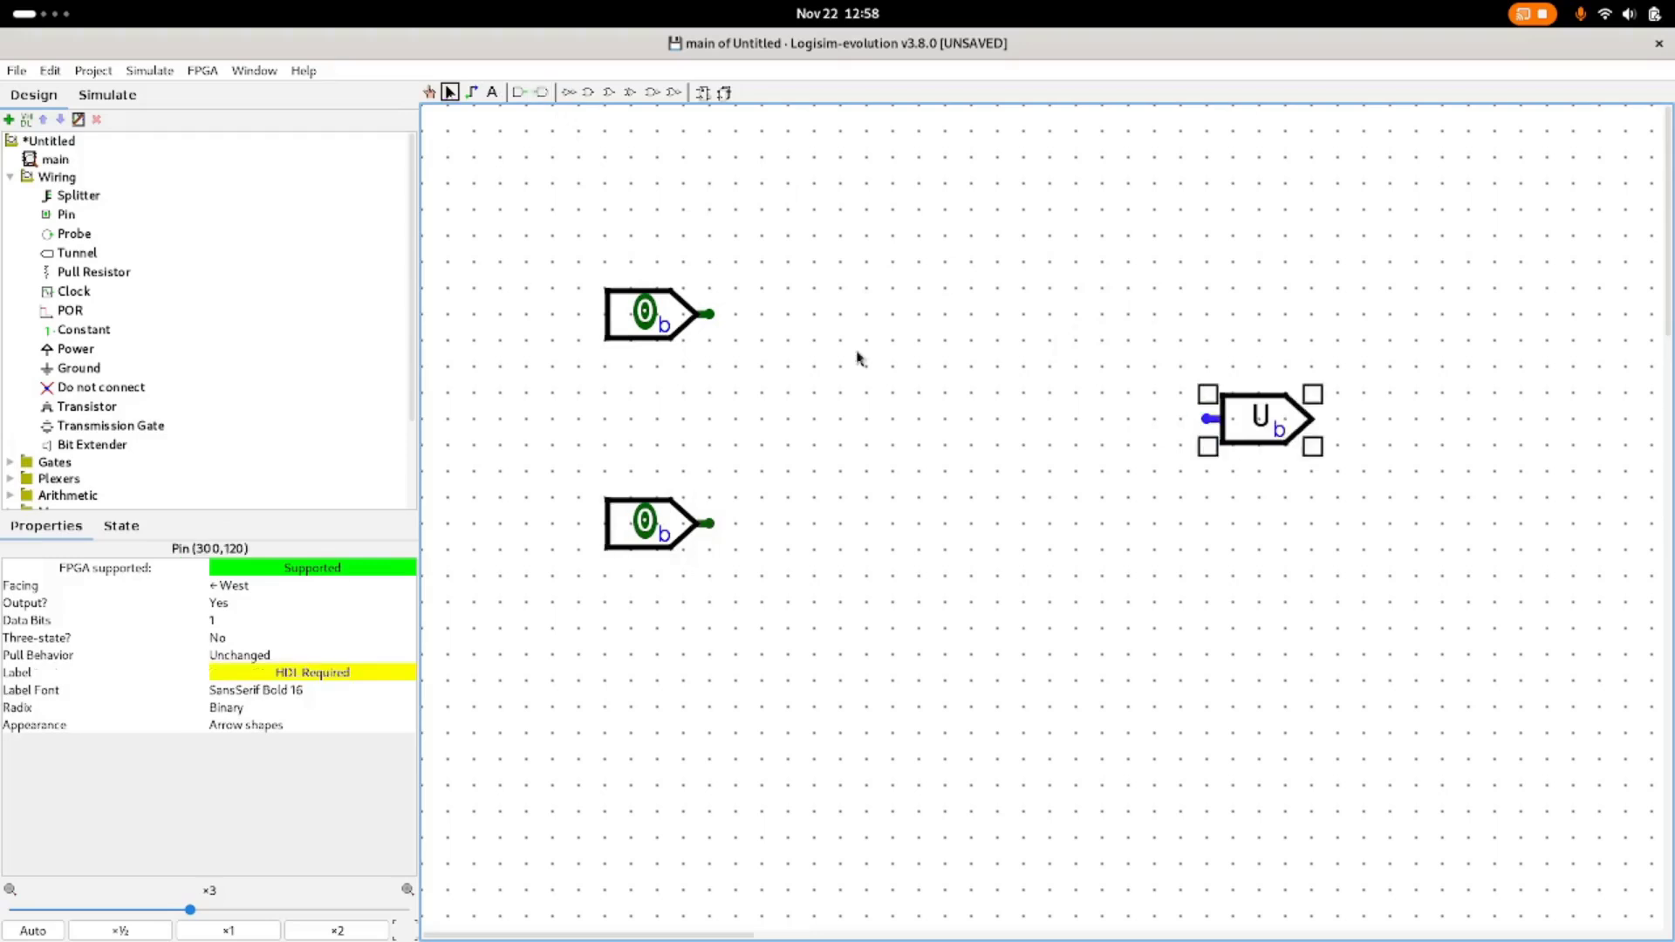
pyautogui.click(54, 461)
pyautogui.click(83, 289)
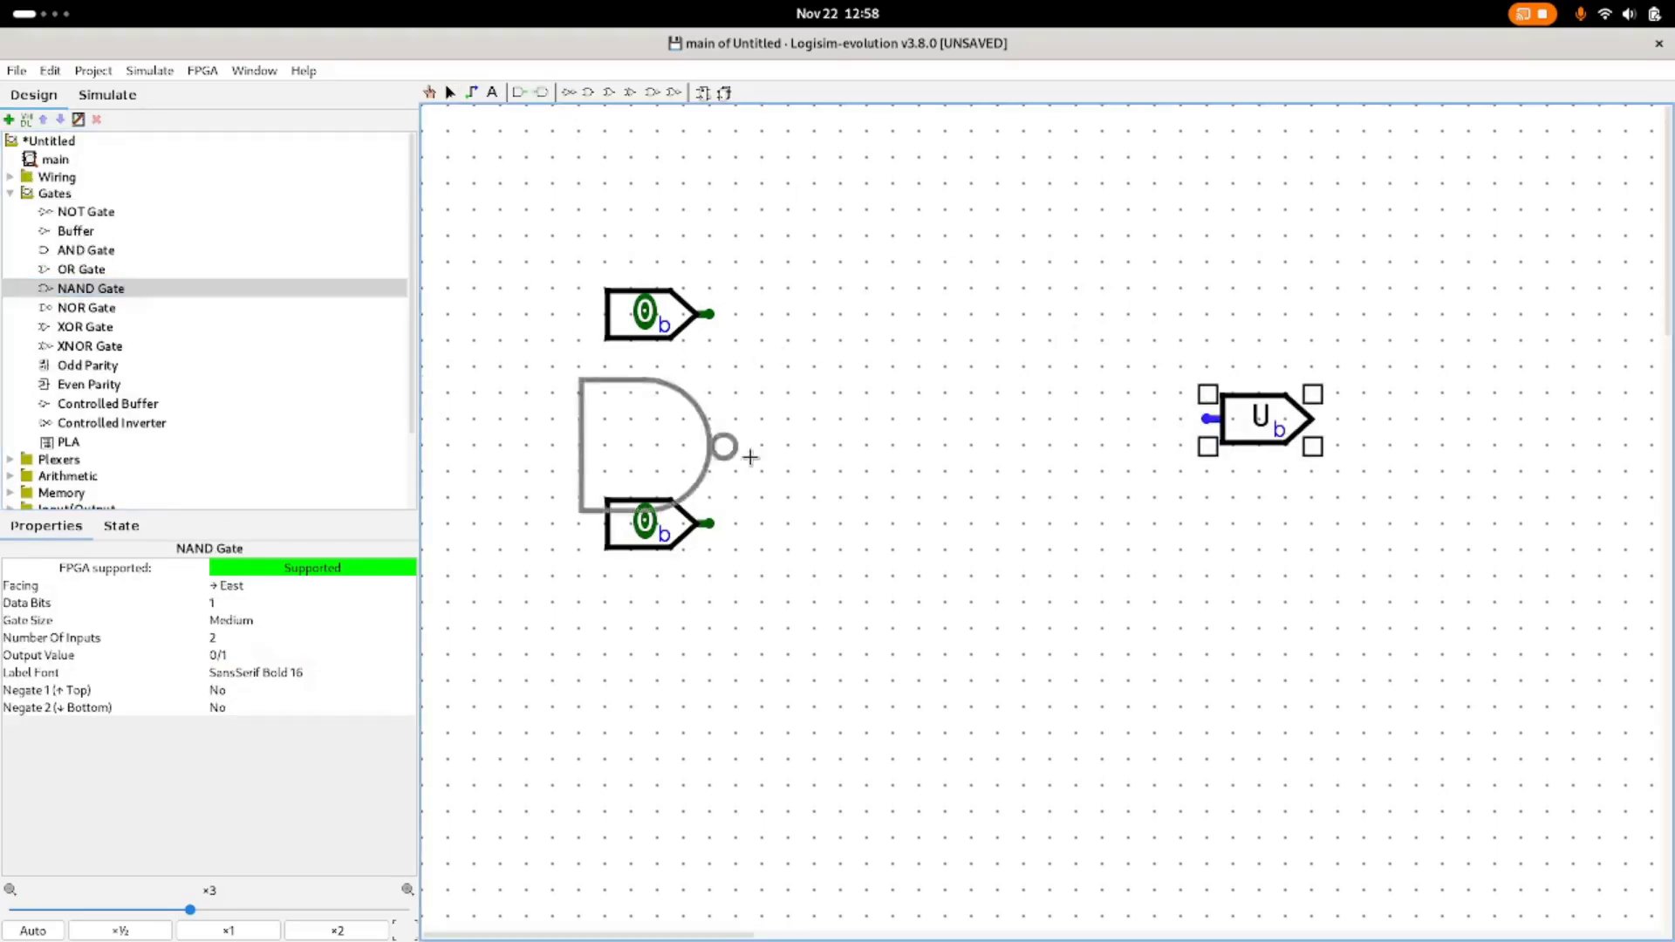
pyautogui.click(1023, 419)
# Wire both inputs and the output to the NAND gate, then toggle the inputs to 1 and back.
pyautogui.moveTo(709, 314); pyautogui.dragTo(816, 370)
pyautogui.moveTo(709, 524)
pyautogui.mouseDown()
pyautogui.moveTo(815, 471)
pyautogui.moveTo(866, 472)
pyautogui.mouseUp()
pyautogui.moveTo(815, 367); pyautogui.dragTo(868, 366)
pyautogui.moveTo(1022, 418); pyautogui.dragTo(1210, 418)
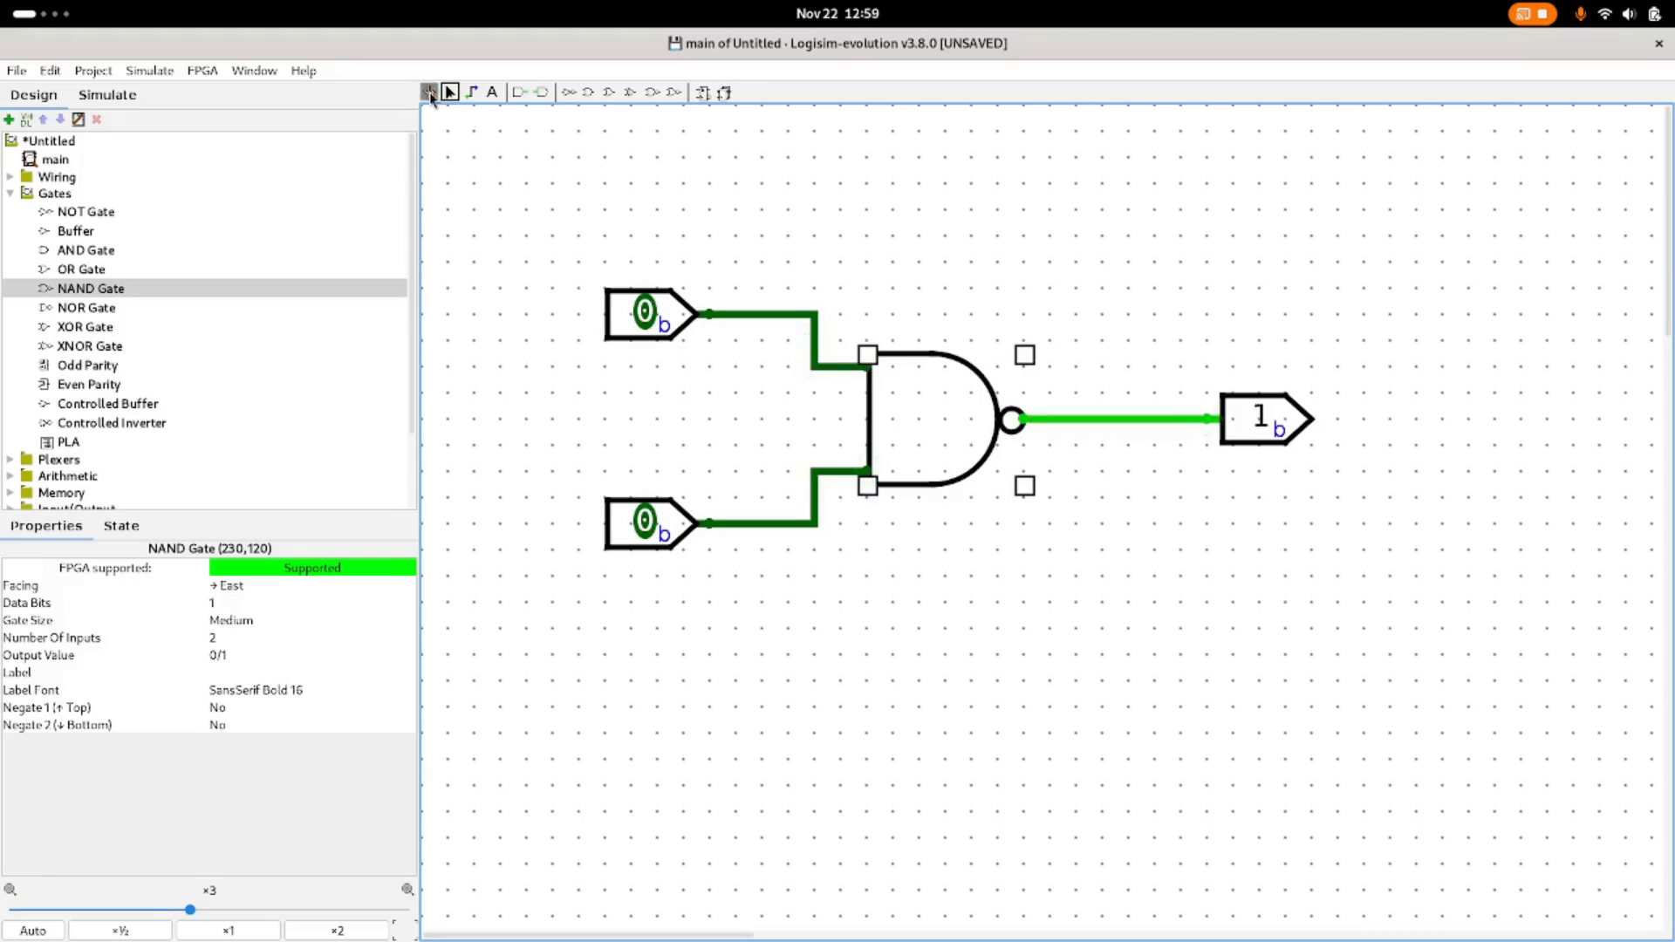
pyautogui.click(641, 313)
pyautogui.click(647, 522)
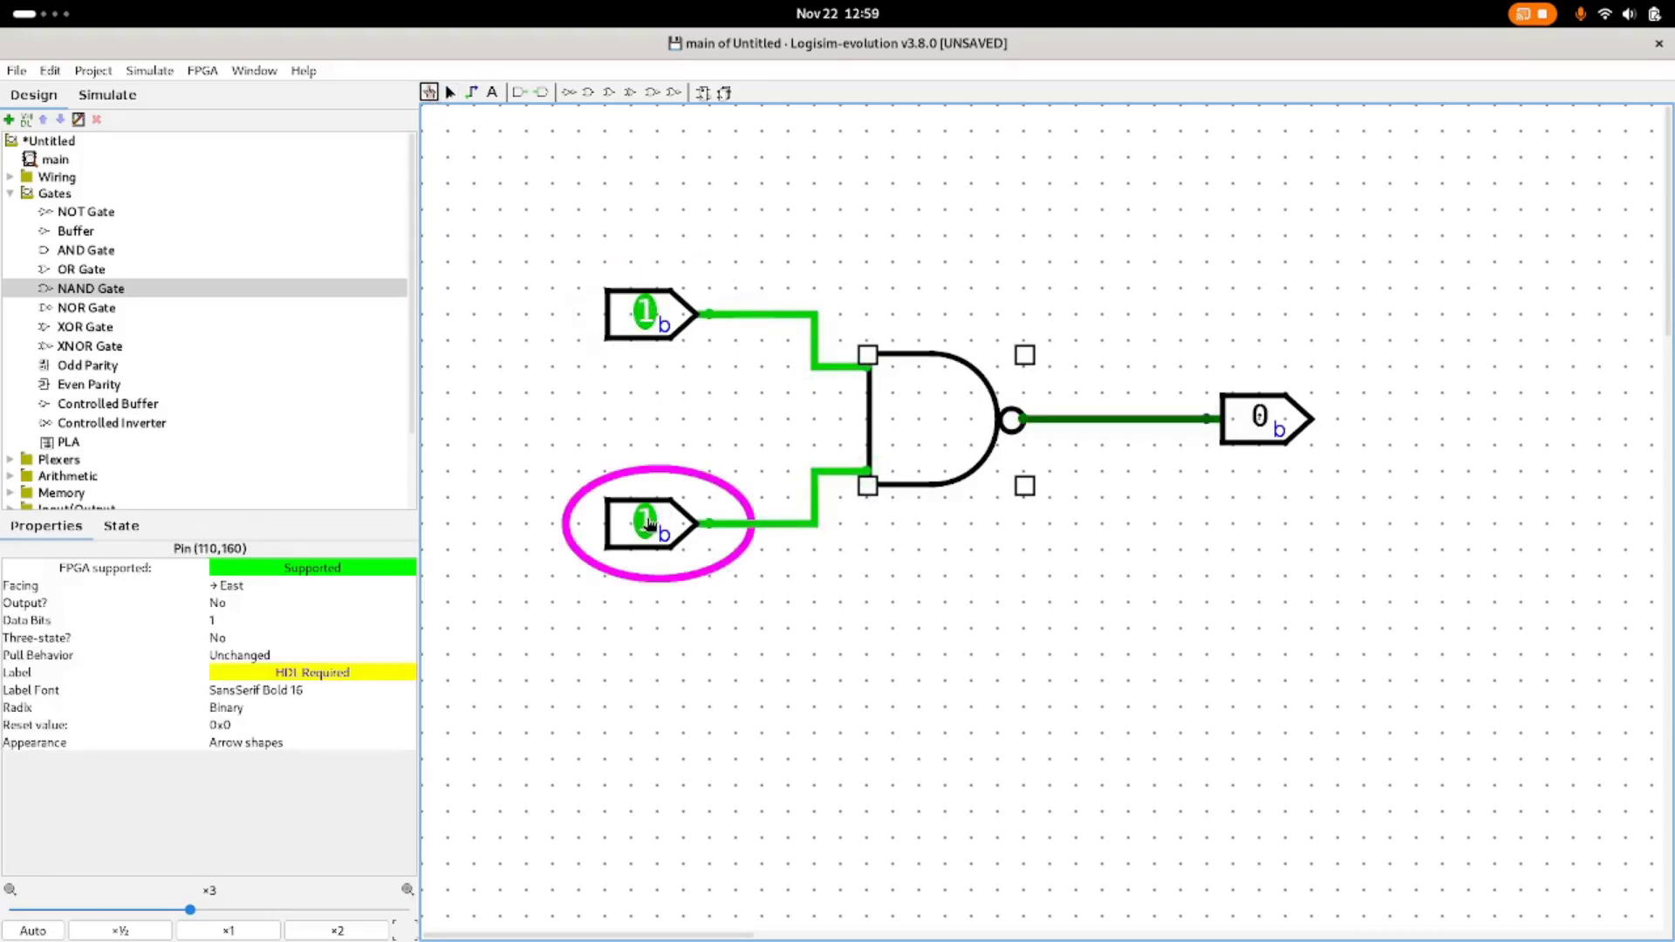
pyautogui.click(648, 521)
pyautogui.click(654, 321)
# Underline the Circuit Diagram slide title, then import the pasted RTL NAND circuit text into CircuitJS.
pyautogui.click(655, 321)
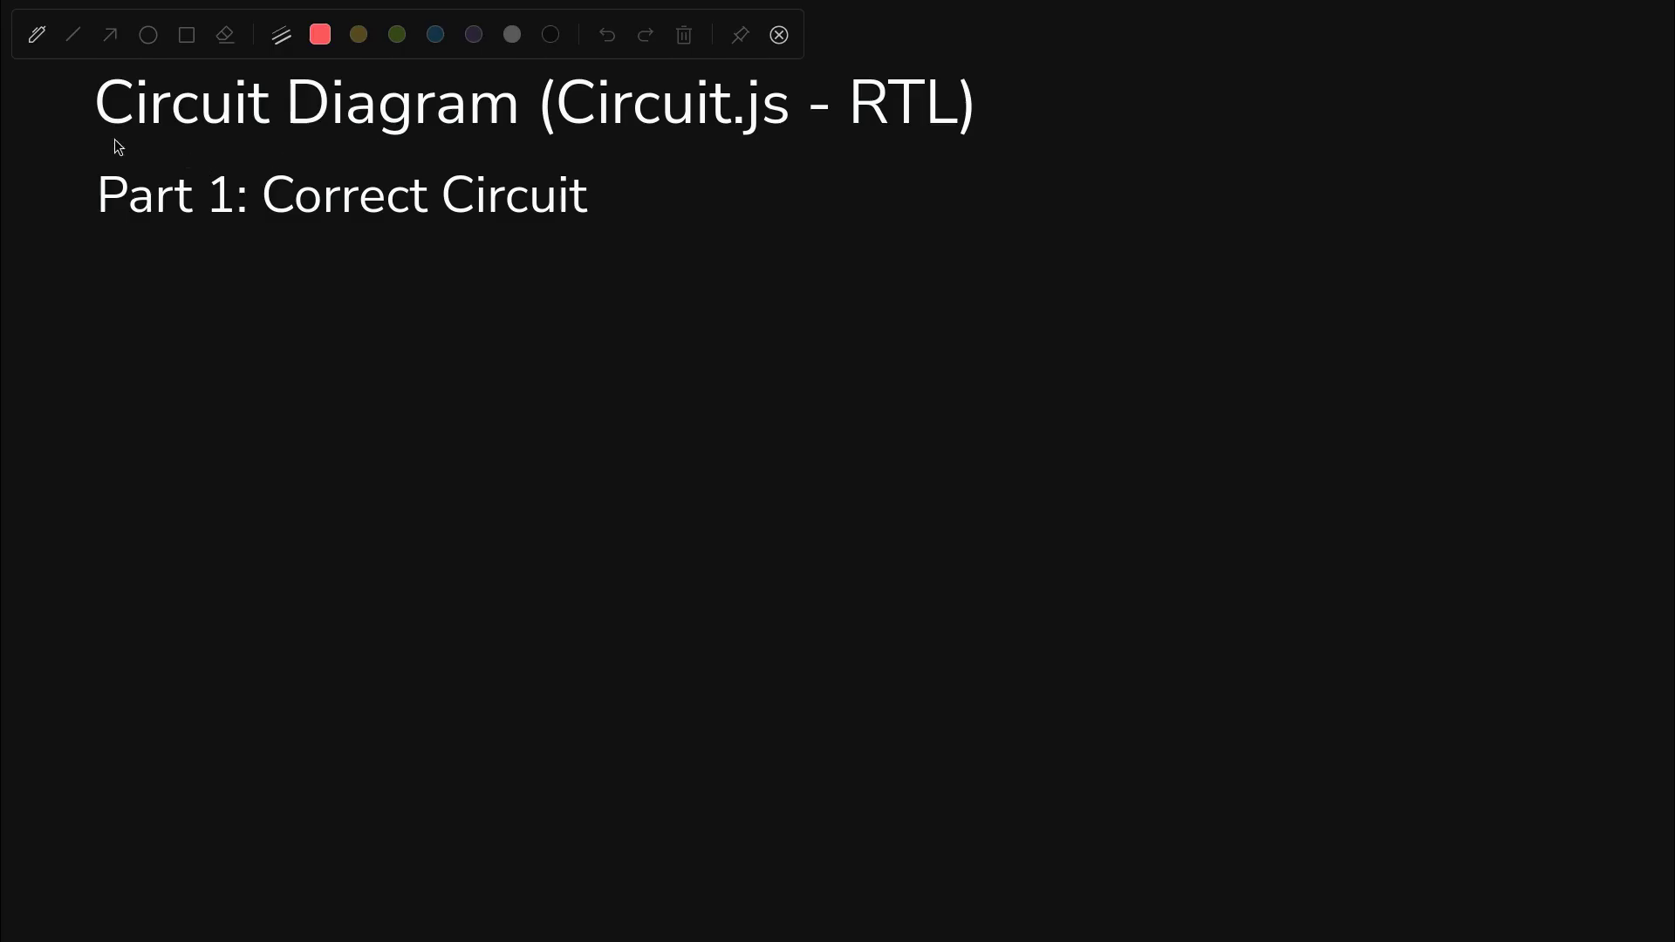
pyautogui.moveTo(106, 135); pyautogui.dragTo(375, 127)
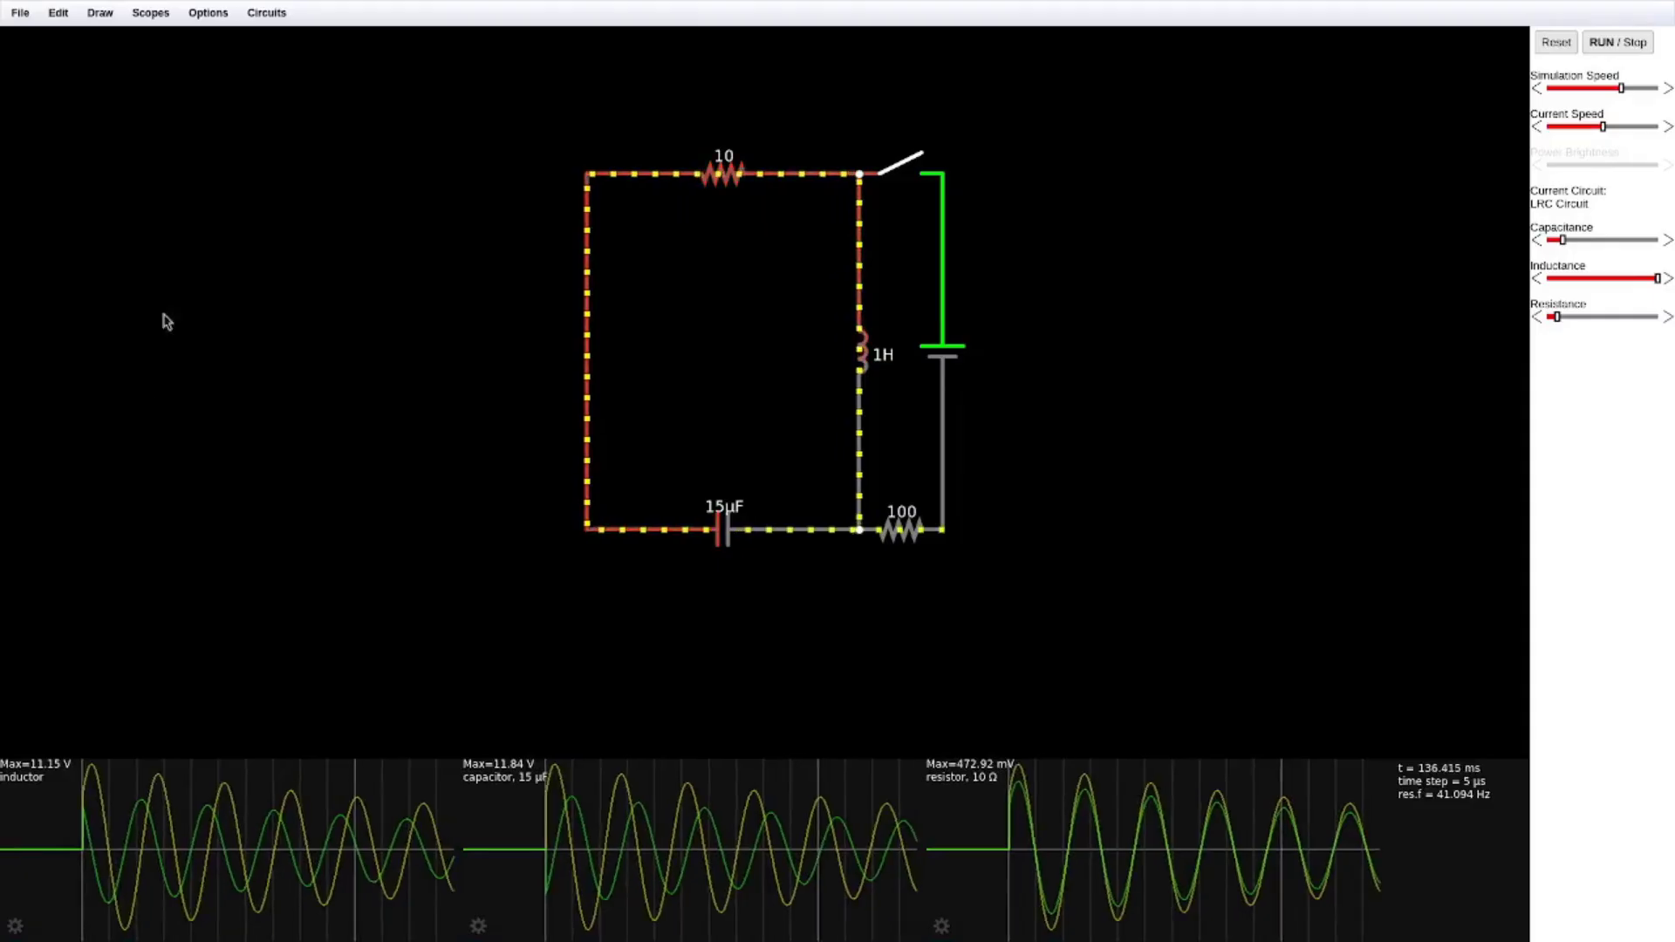
pyautogui.moveTo(311, 11)
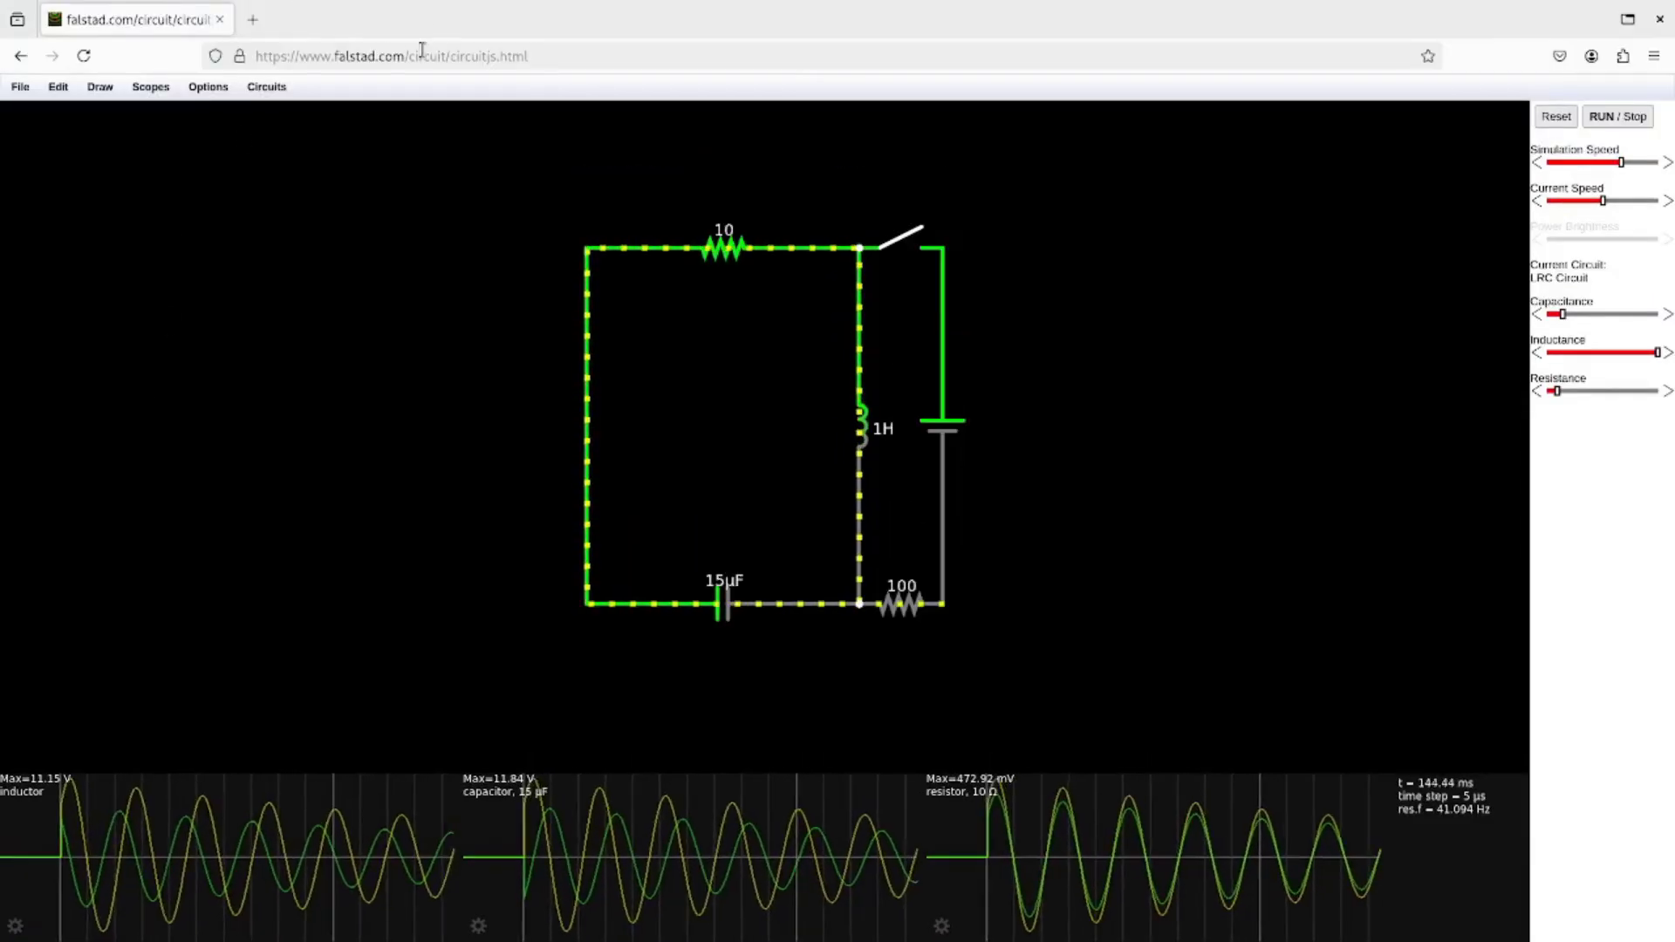
pyautogui.click(20, 12)
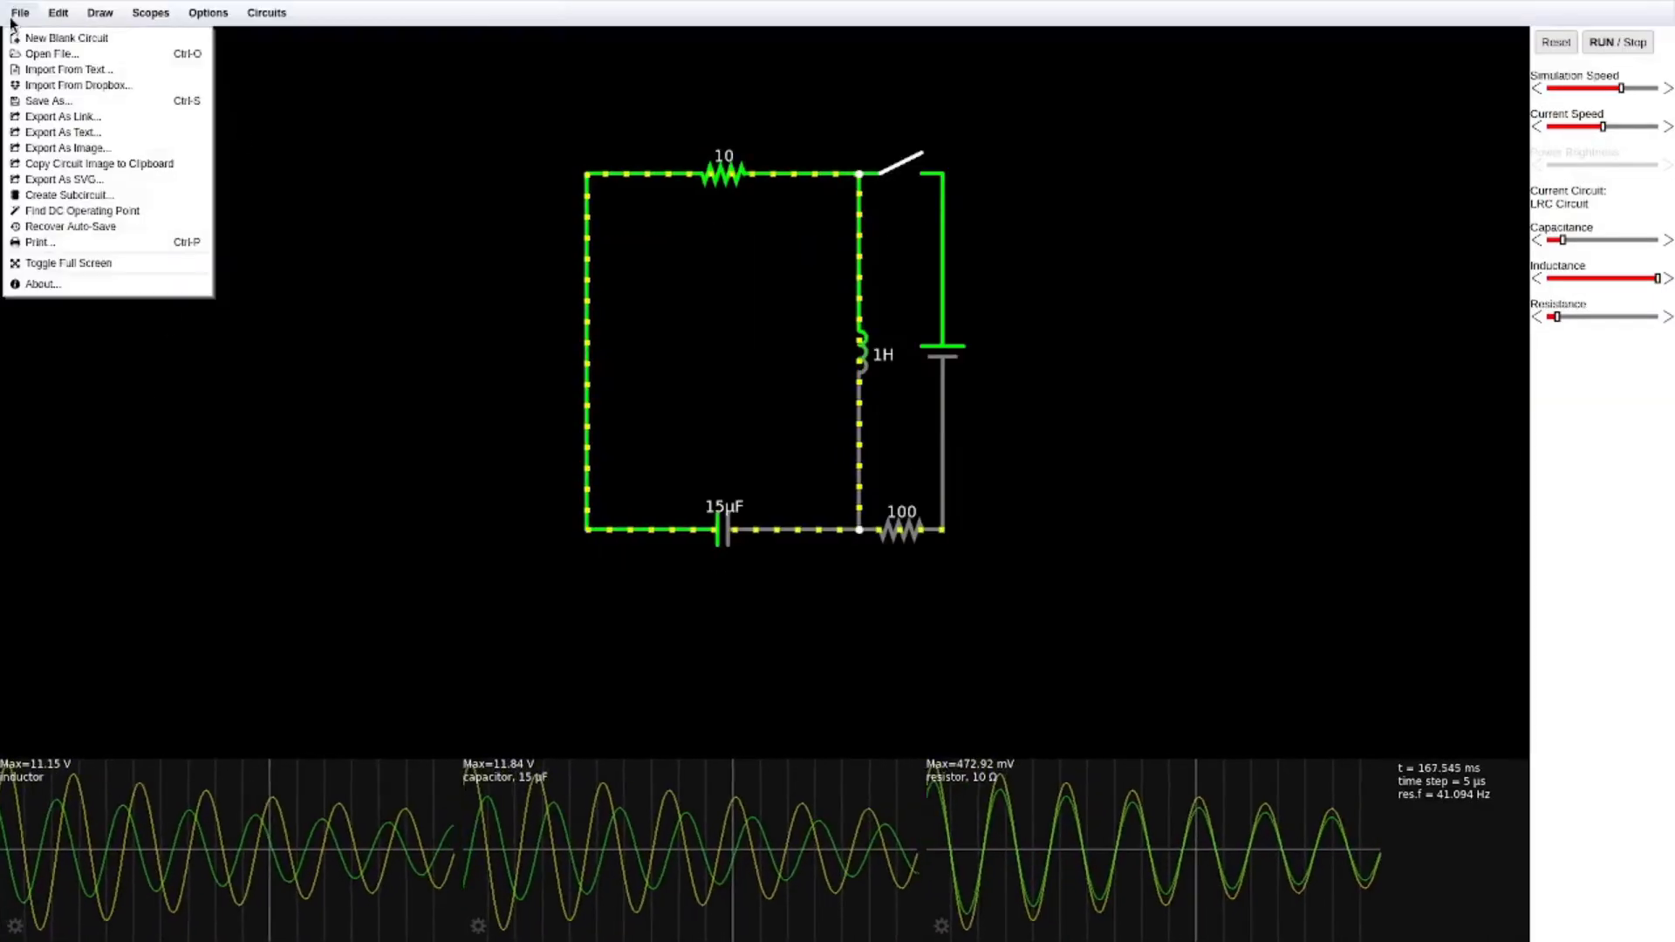
pyautogui.click(45, 76)
pyautogui.hotkey('ctrl', 'v')
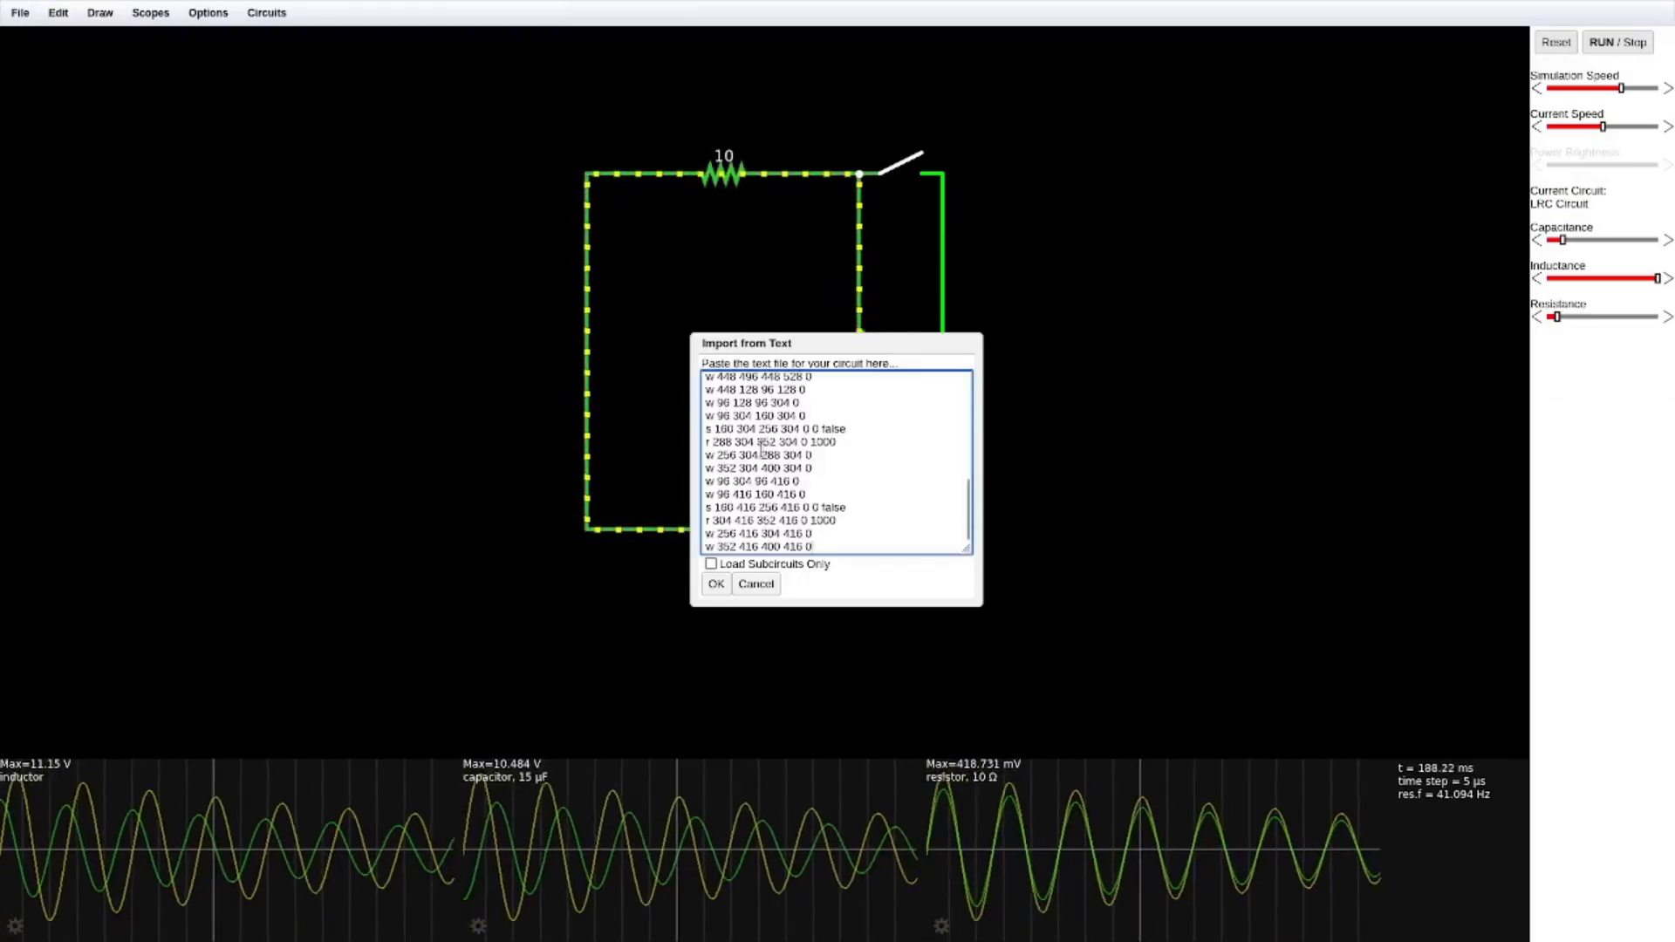
pyautogui.click(716, 585)
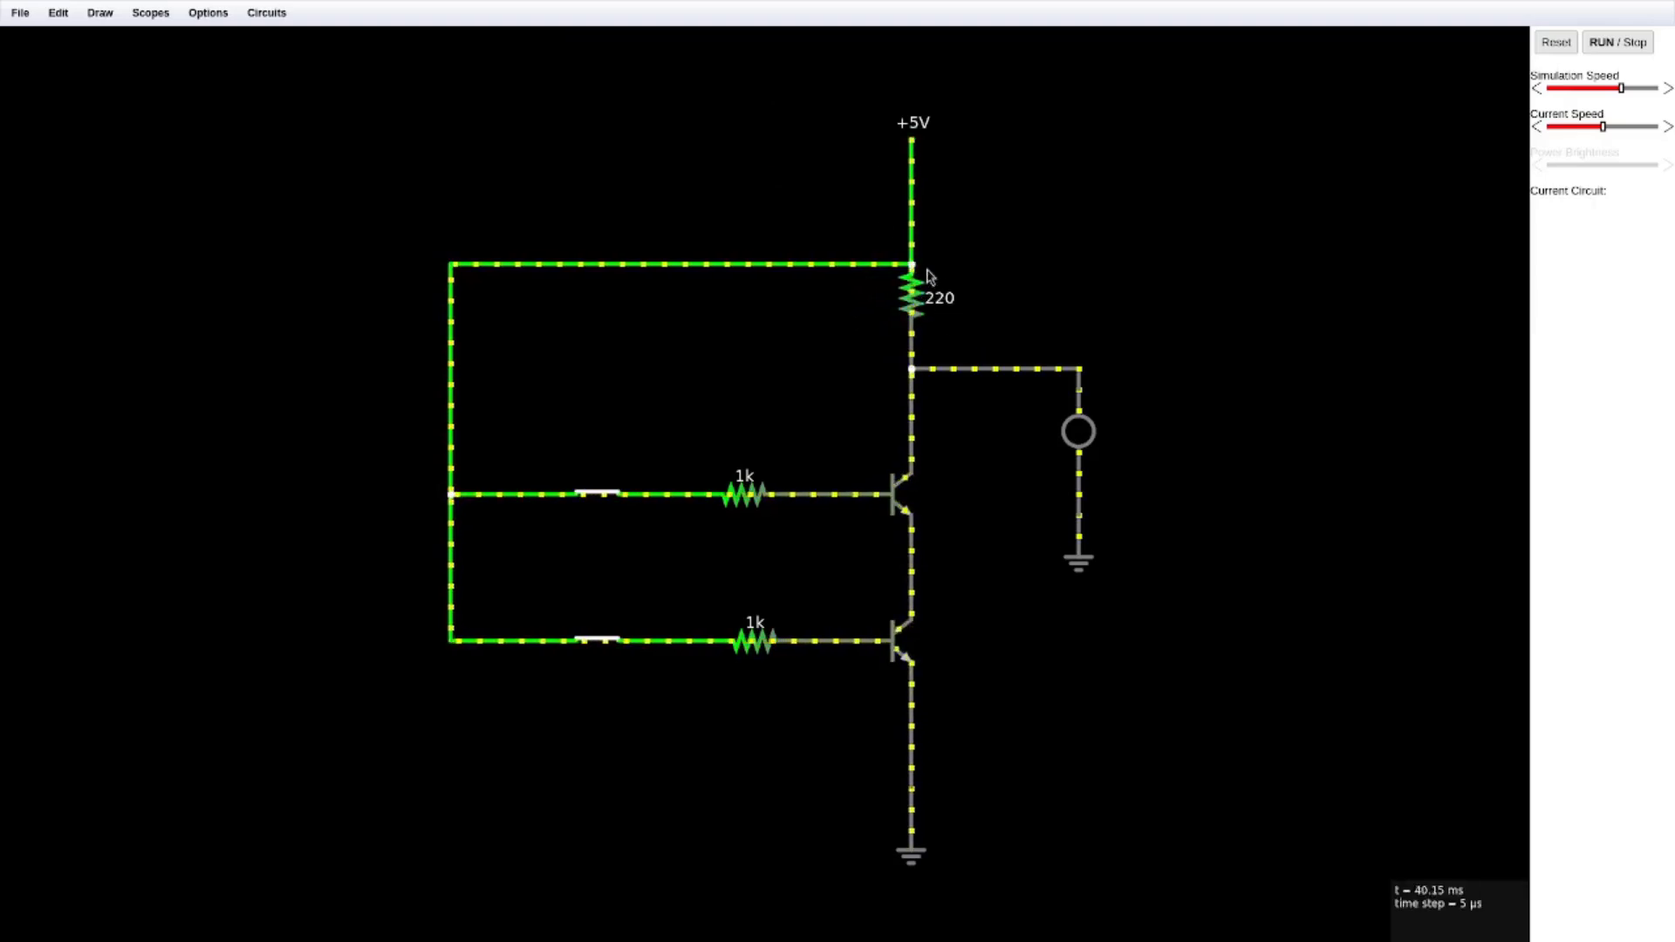
# Toggle the lower and upper switches, ending with both closed.
pyautogui.moveTo(918, 301)
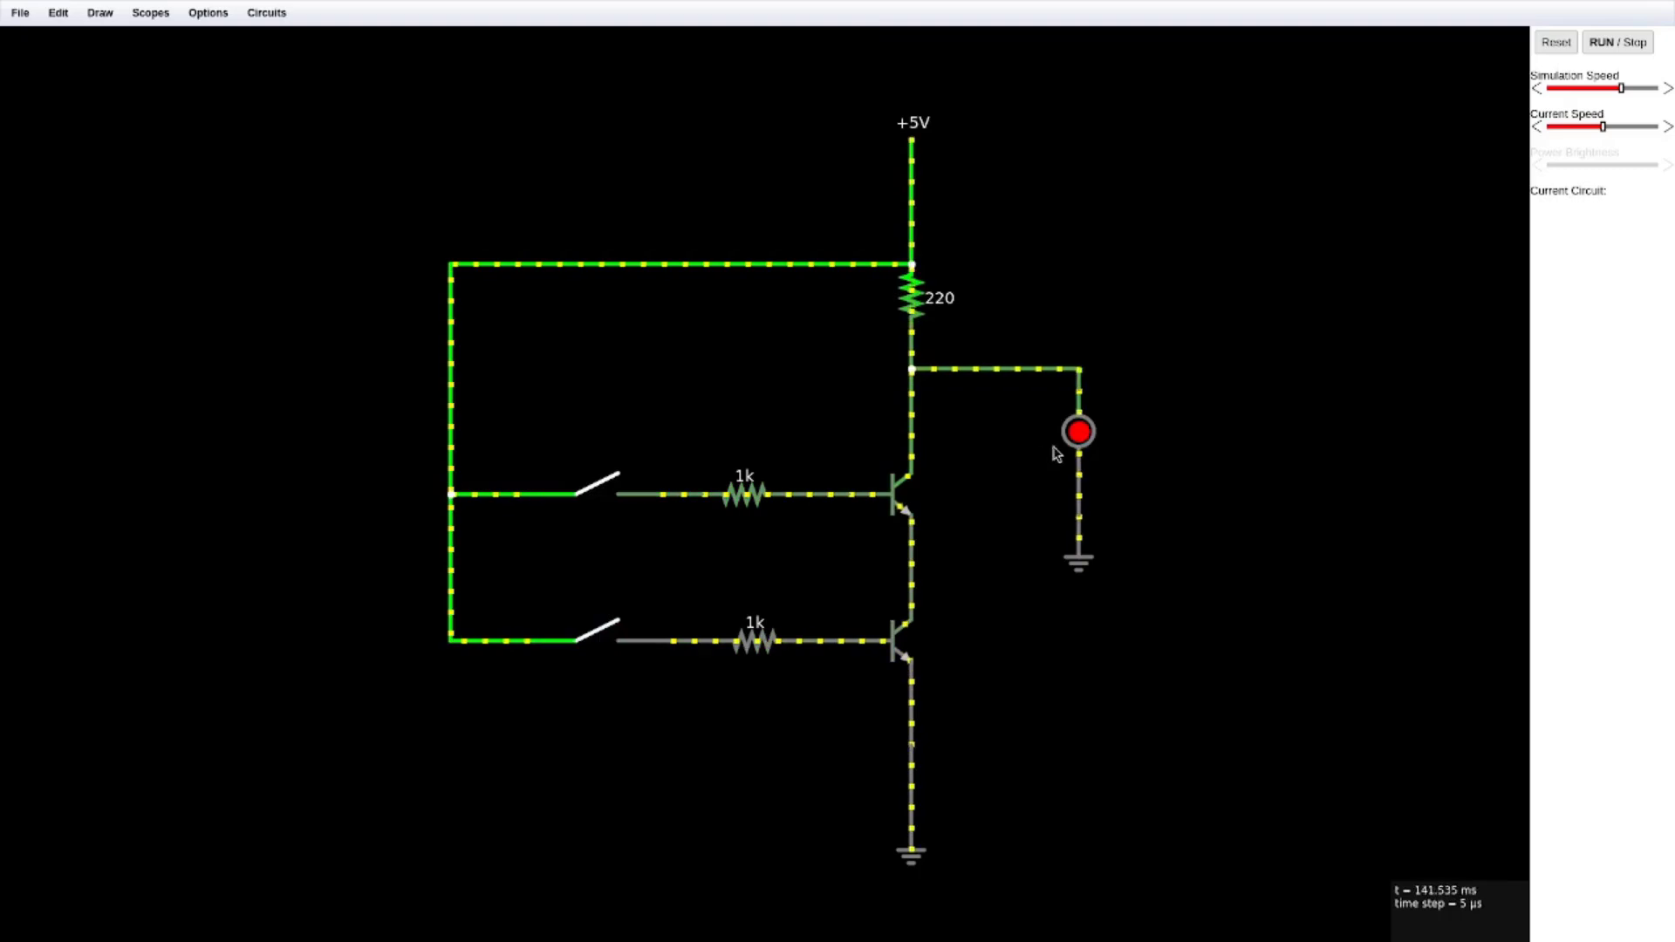
pyautogui.moveTo(1081, 436)
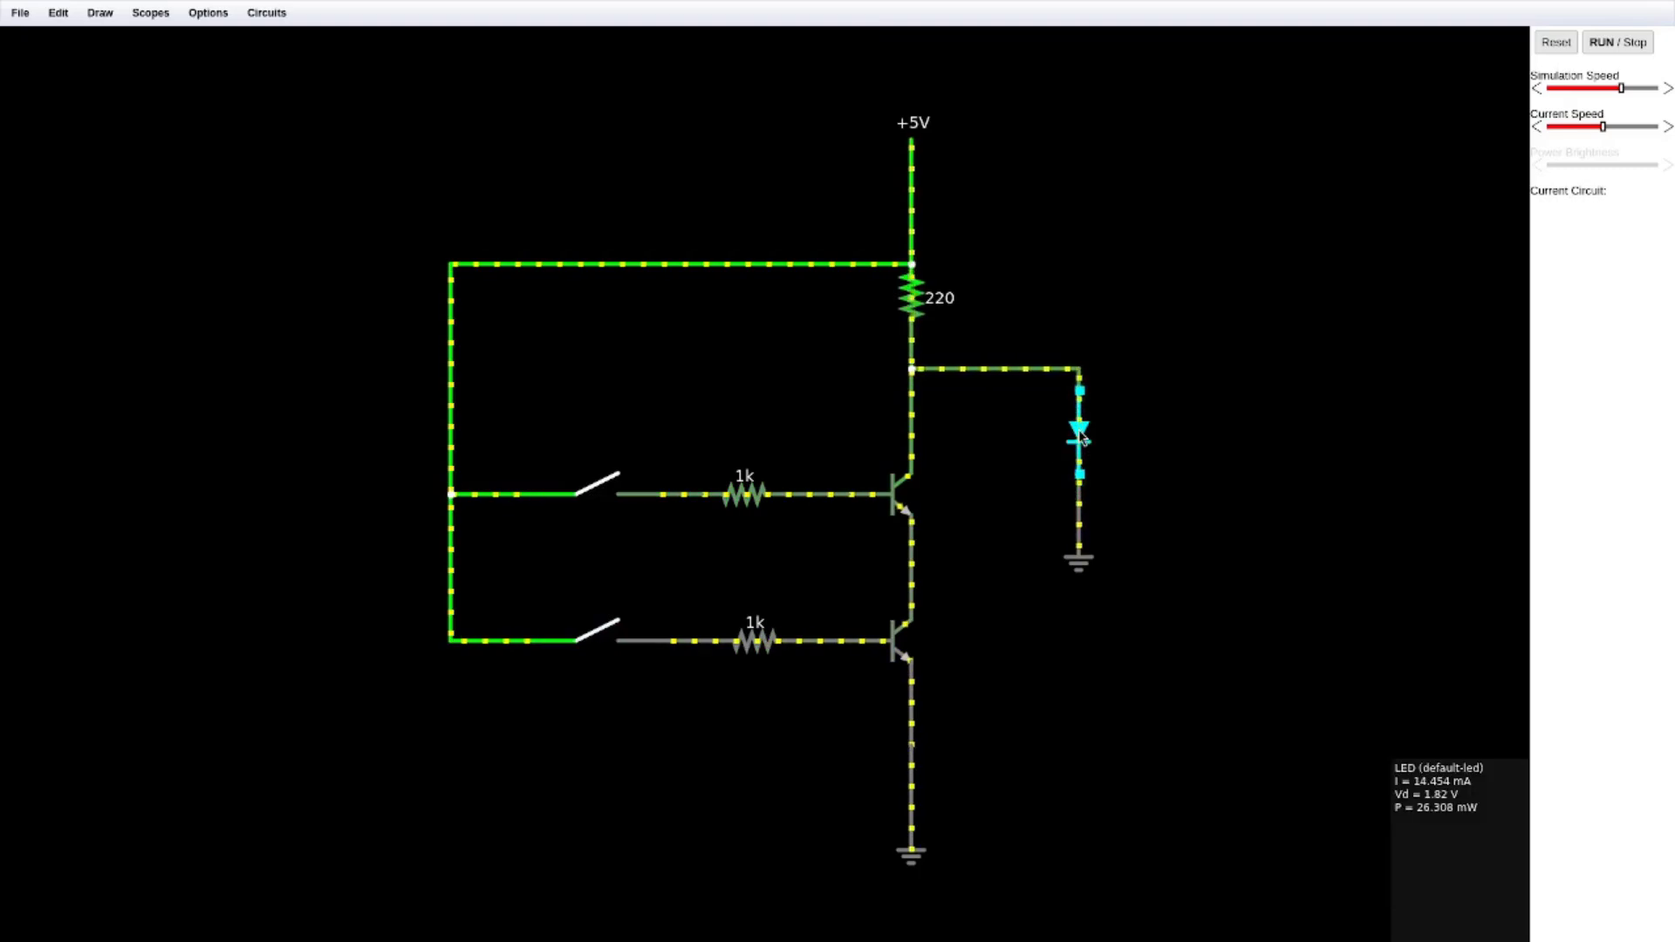
pyautogui.click(598, 630)
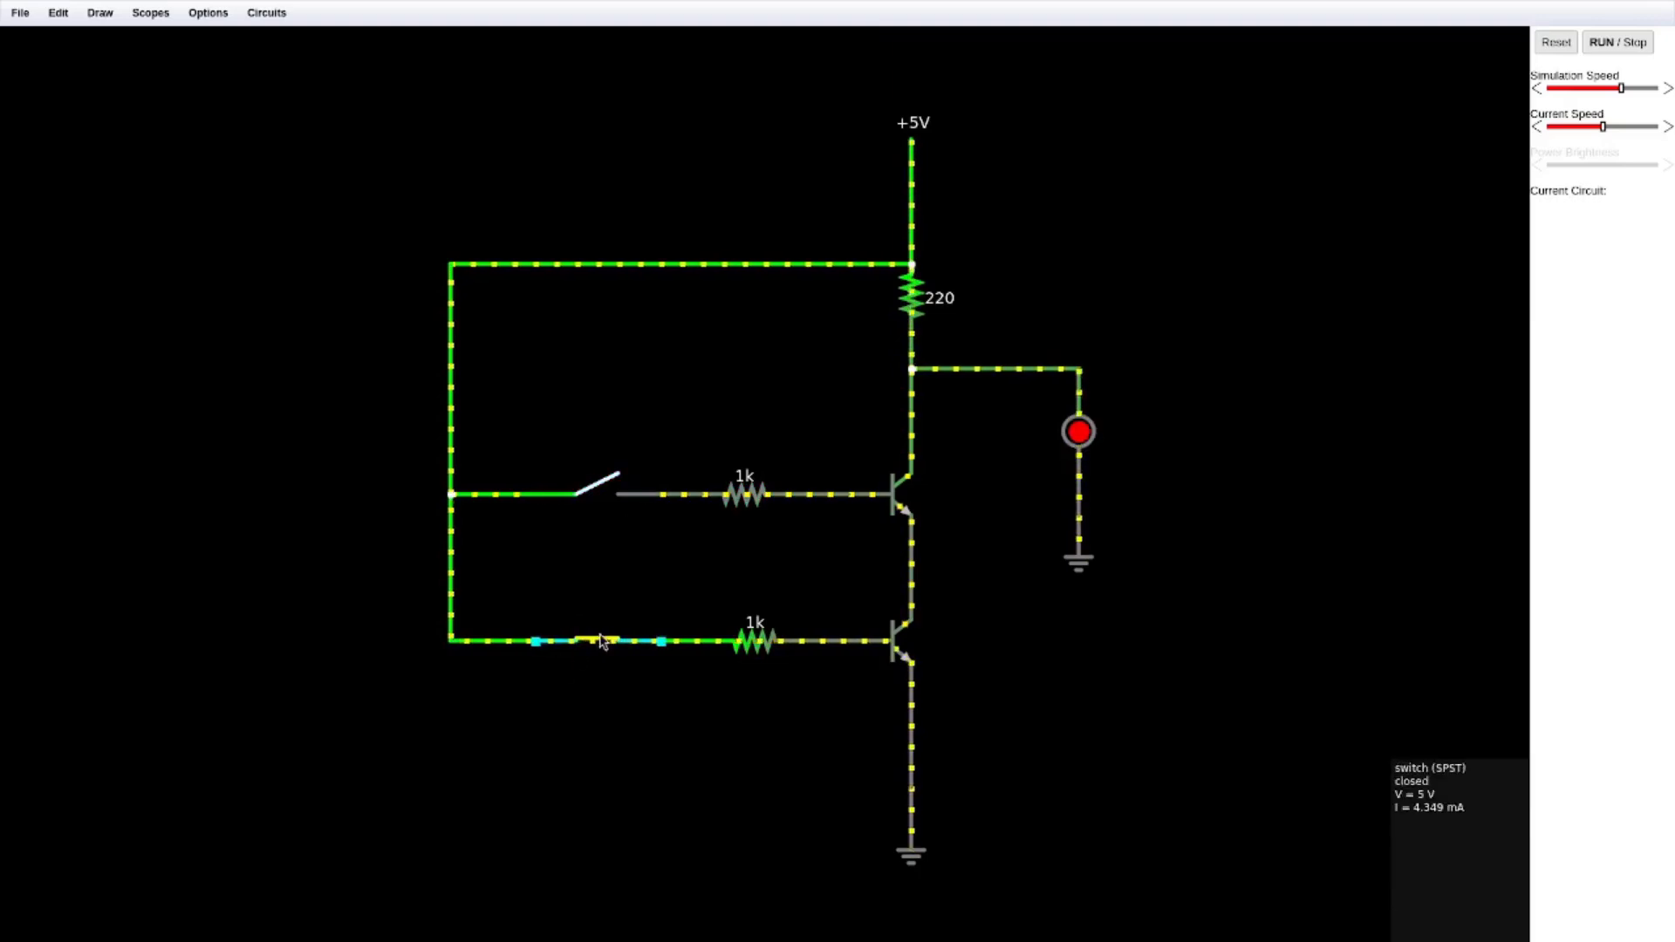
pyautogui.click(601, 641)
pyautogui.click(596, 491)
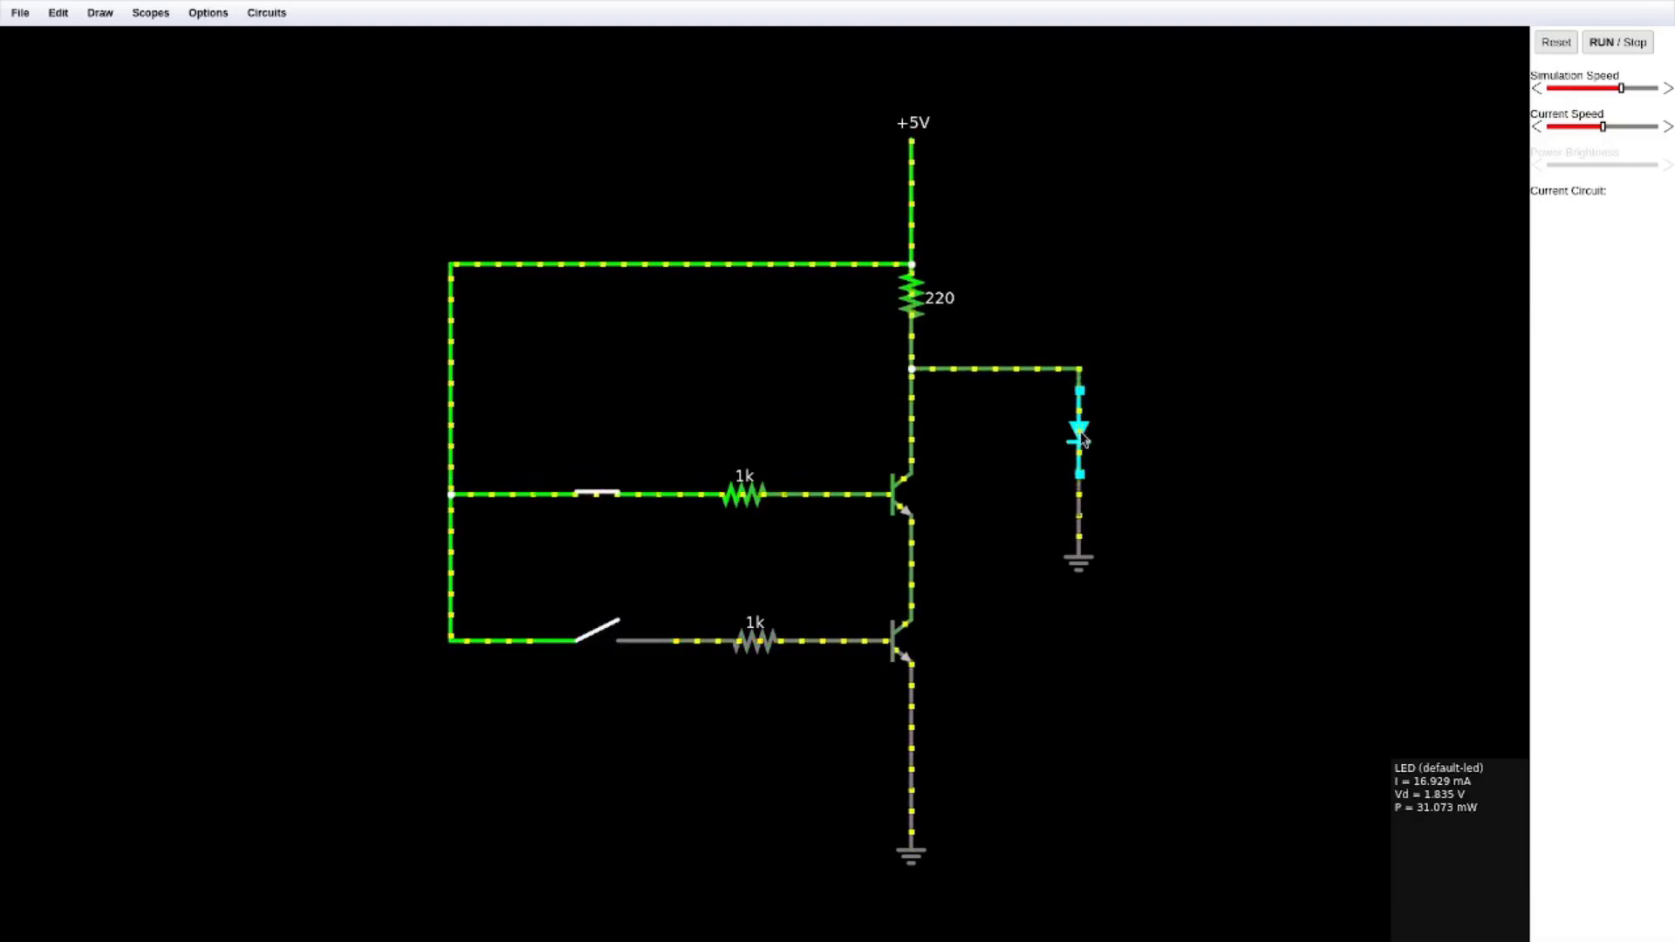
pyautogui.click(598, 640)
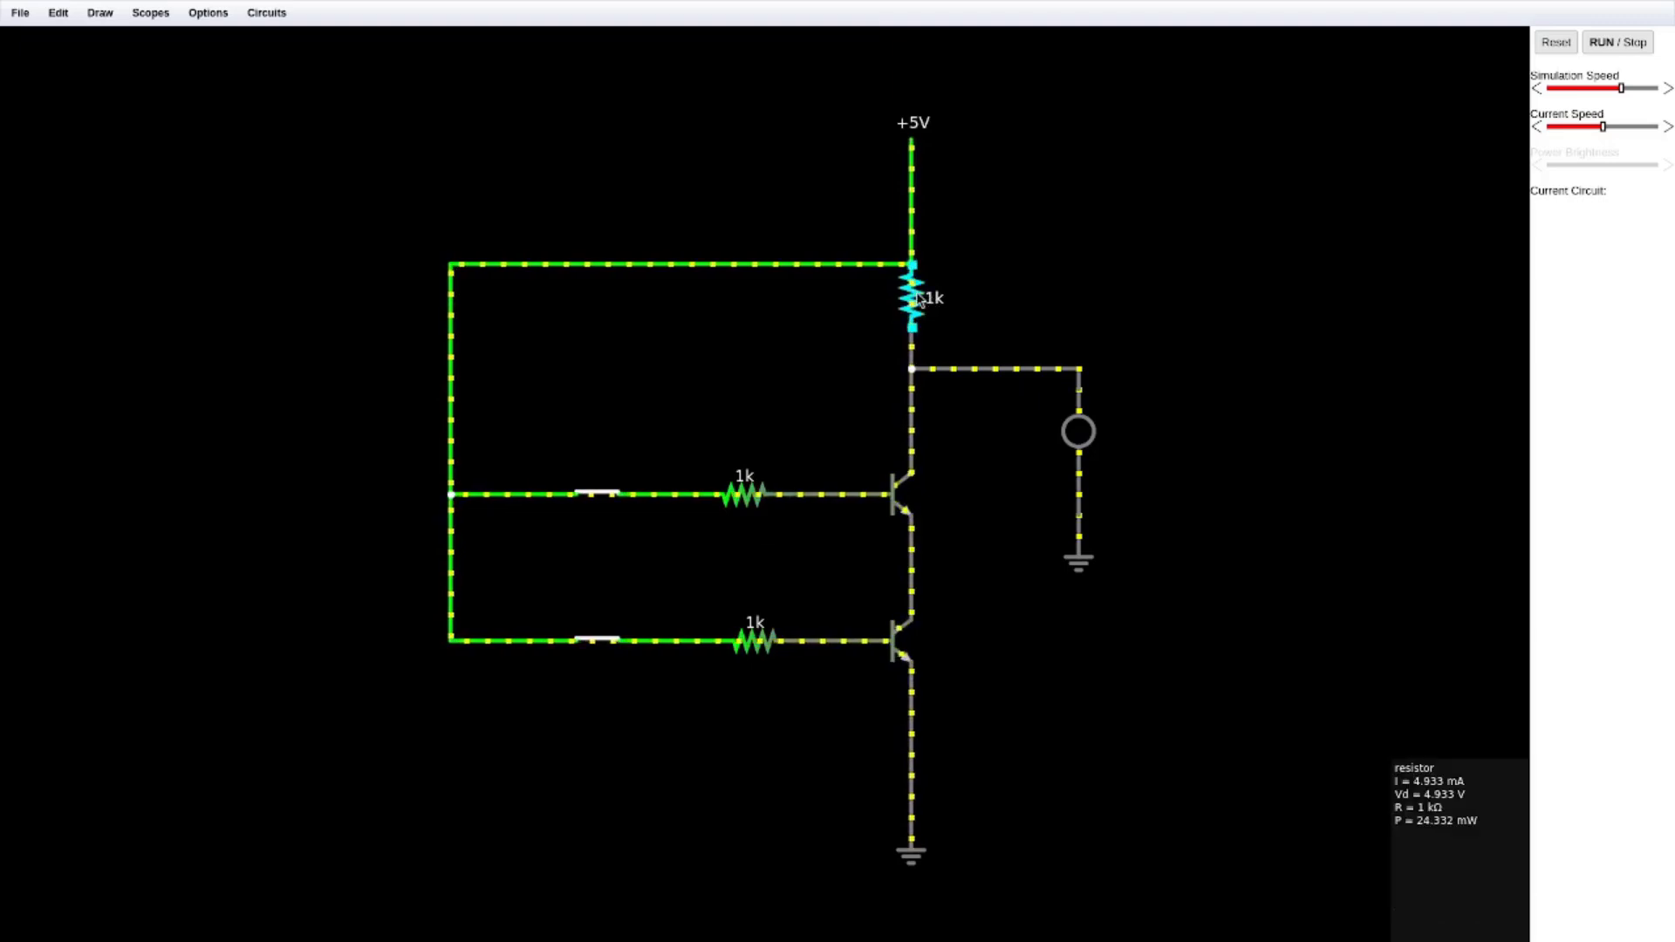
# Cycle the upper and lower switches through every open/closed combination, watching the LED.
pyautogui.click(606, 494)
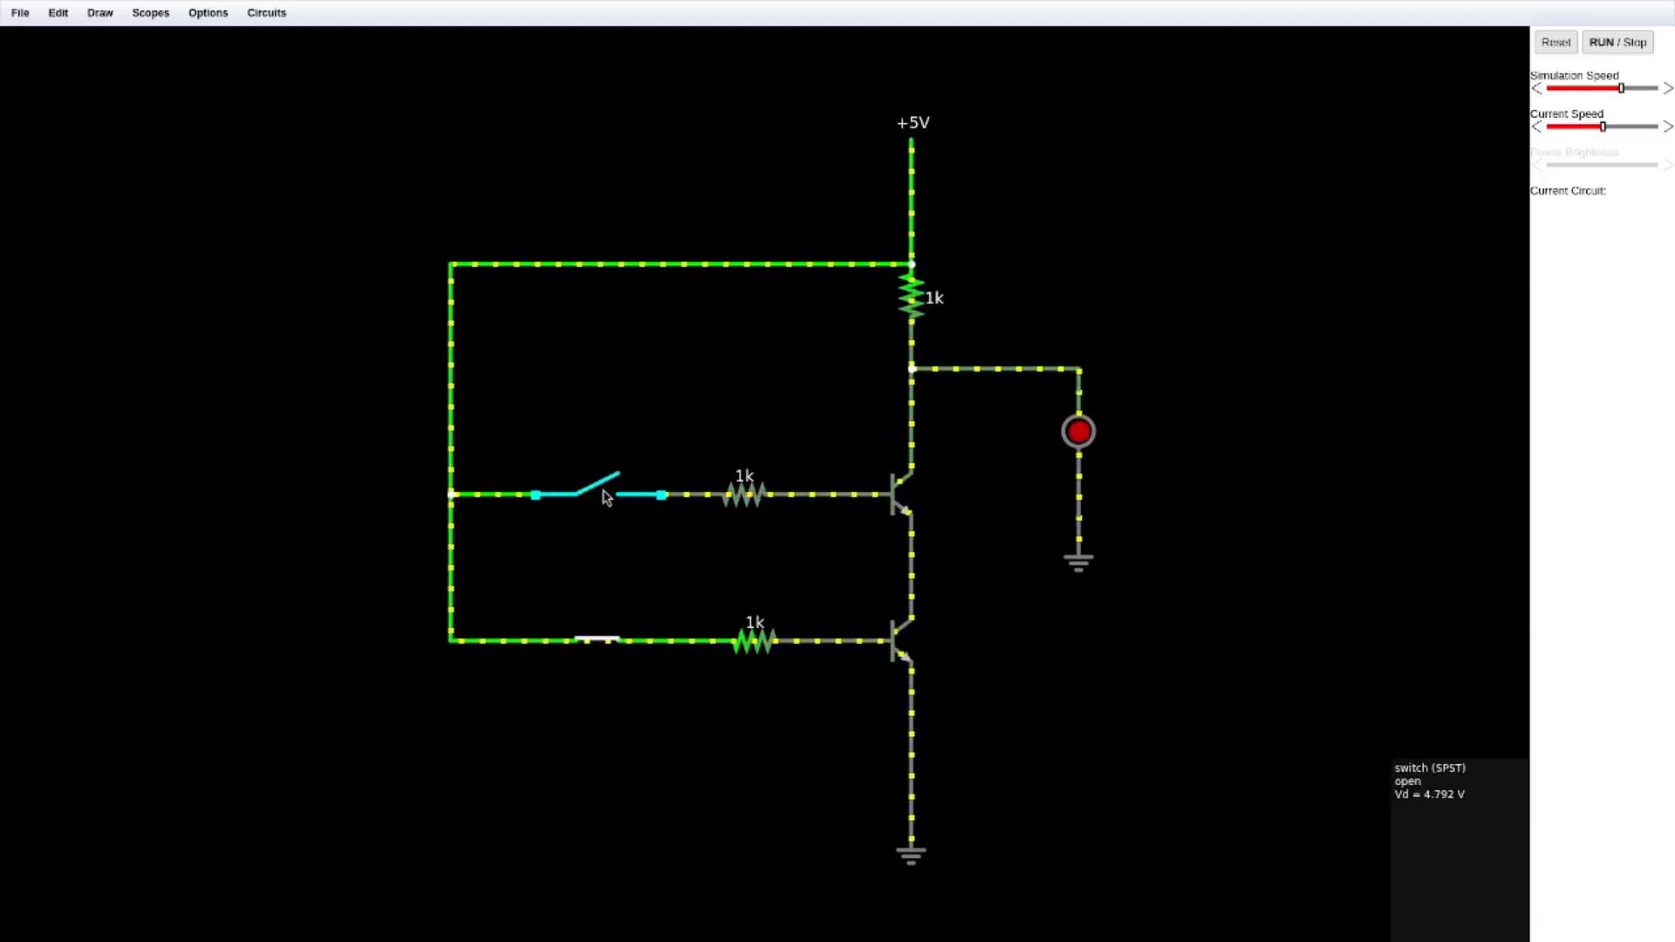
pyautogui.click(598, 643)
pyautogui.click(607, 493)
pyautogui.click(598, 641)
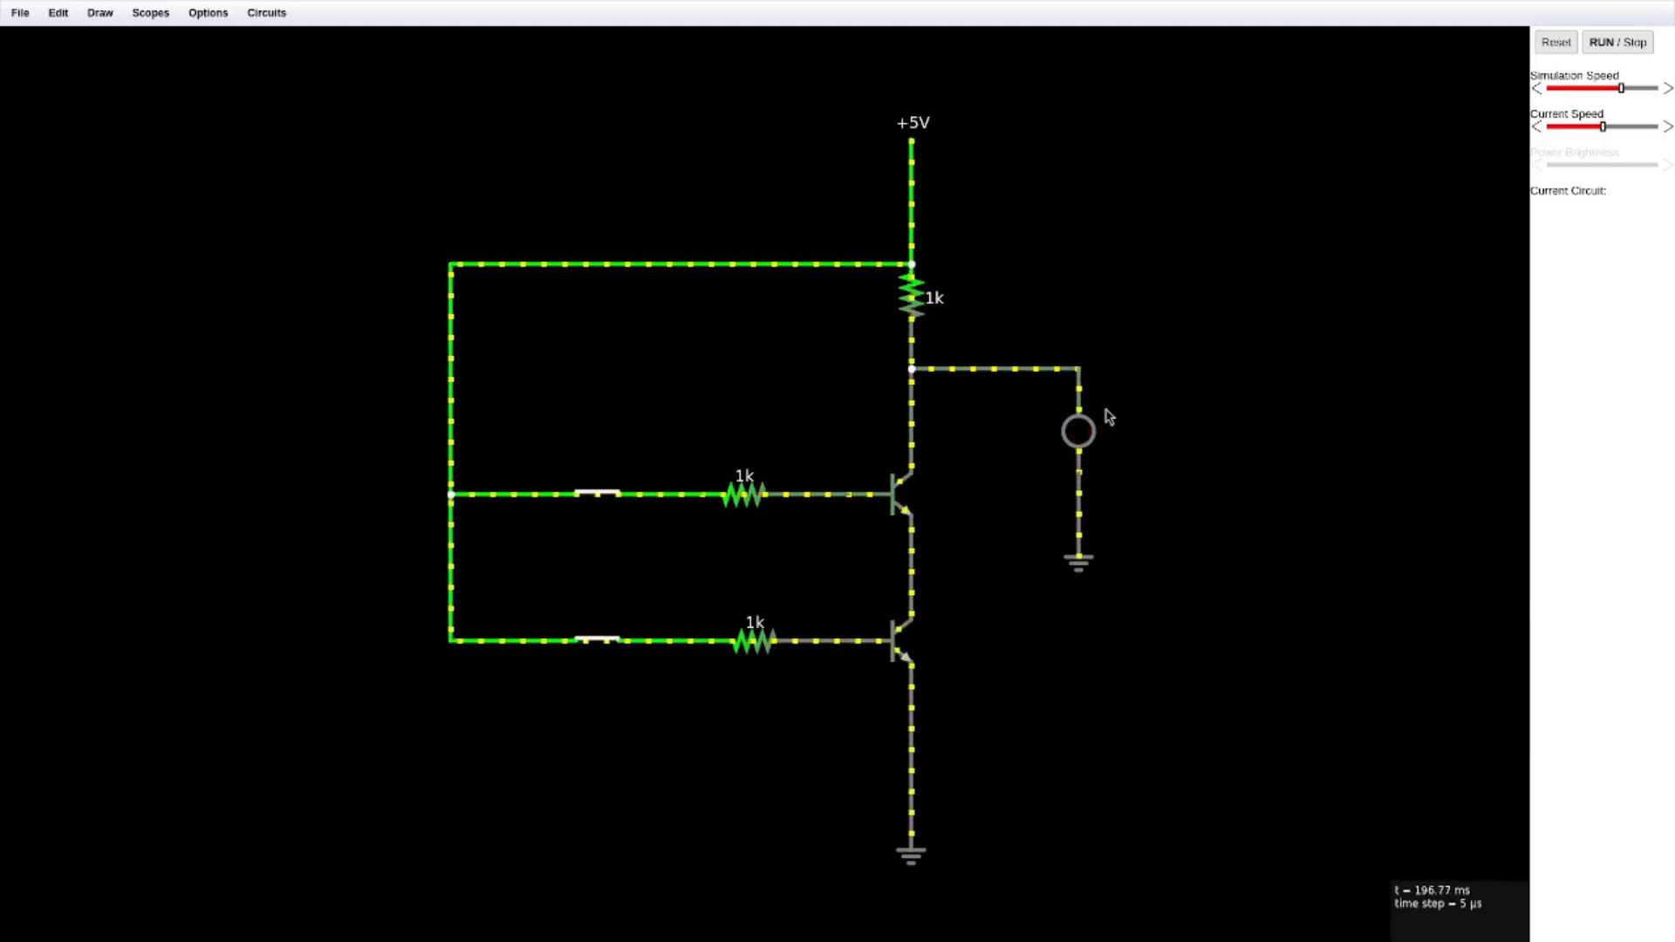
pyautogui.click(642, 495)
pyautogui.click(601, 643)
pyautogui.click(599, 641)
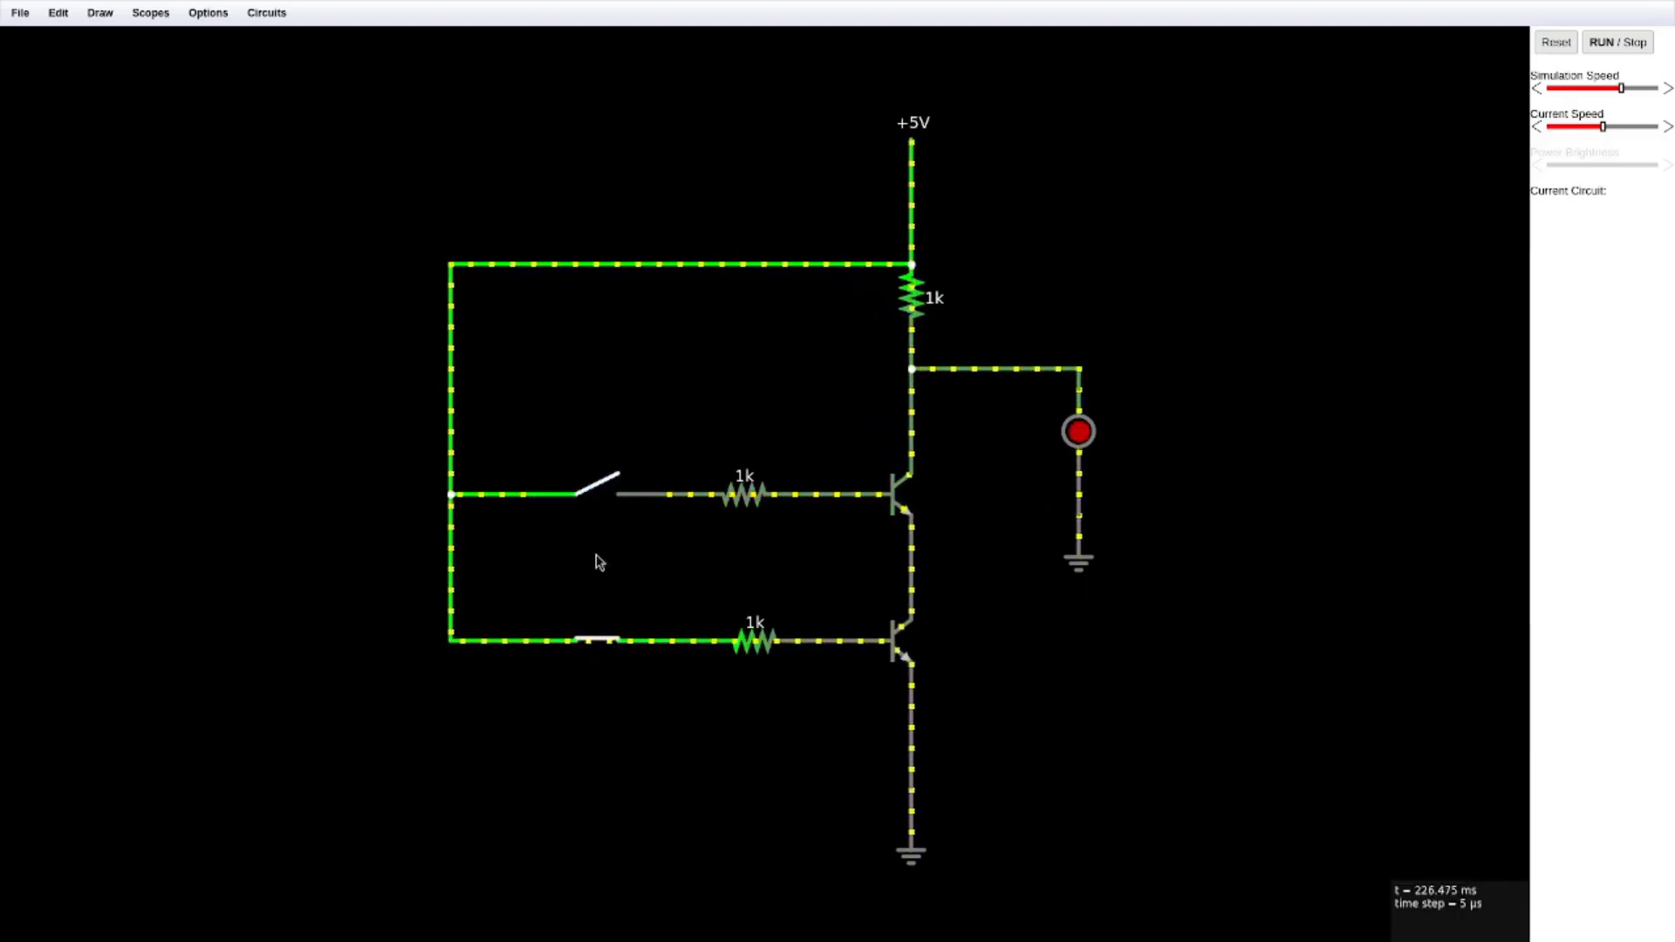
pyautogui.click(600, 495)
pyautogui.click(600, 495)
pyautogui.click(602, 641)
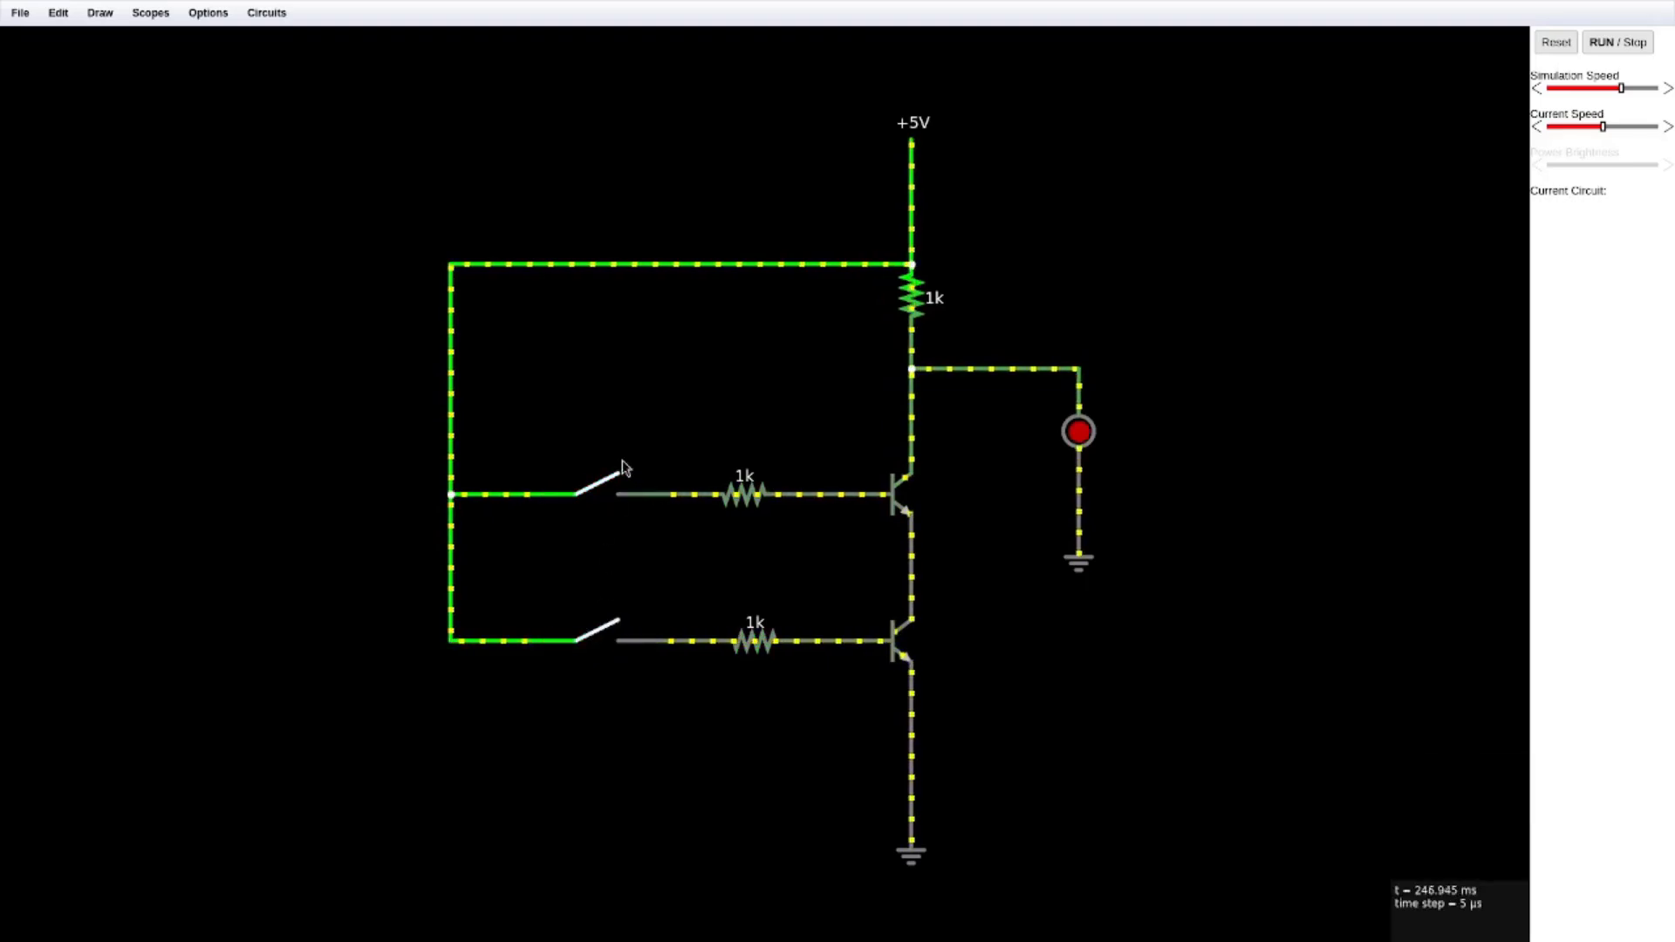
pyautogui.click(605, 495)
# Repeatedly toggle the upper switch to compare LED brightness, ending with it closed.
pyautogui.click(605, 493)
pyautogui.click(605, 493)
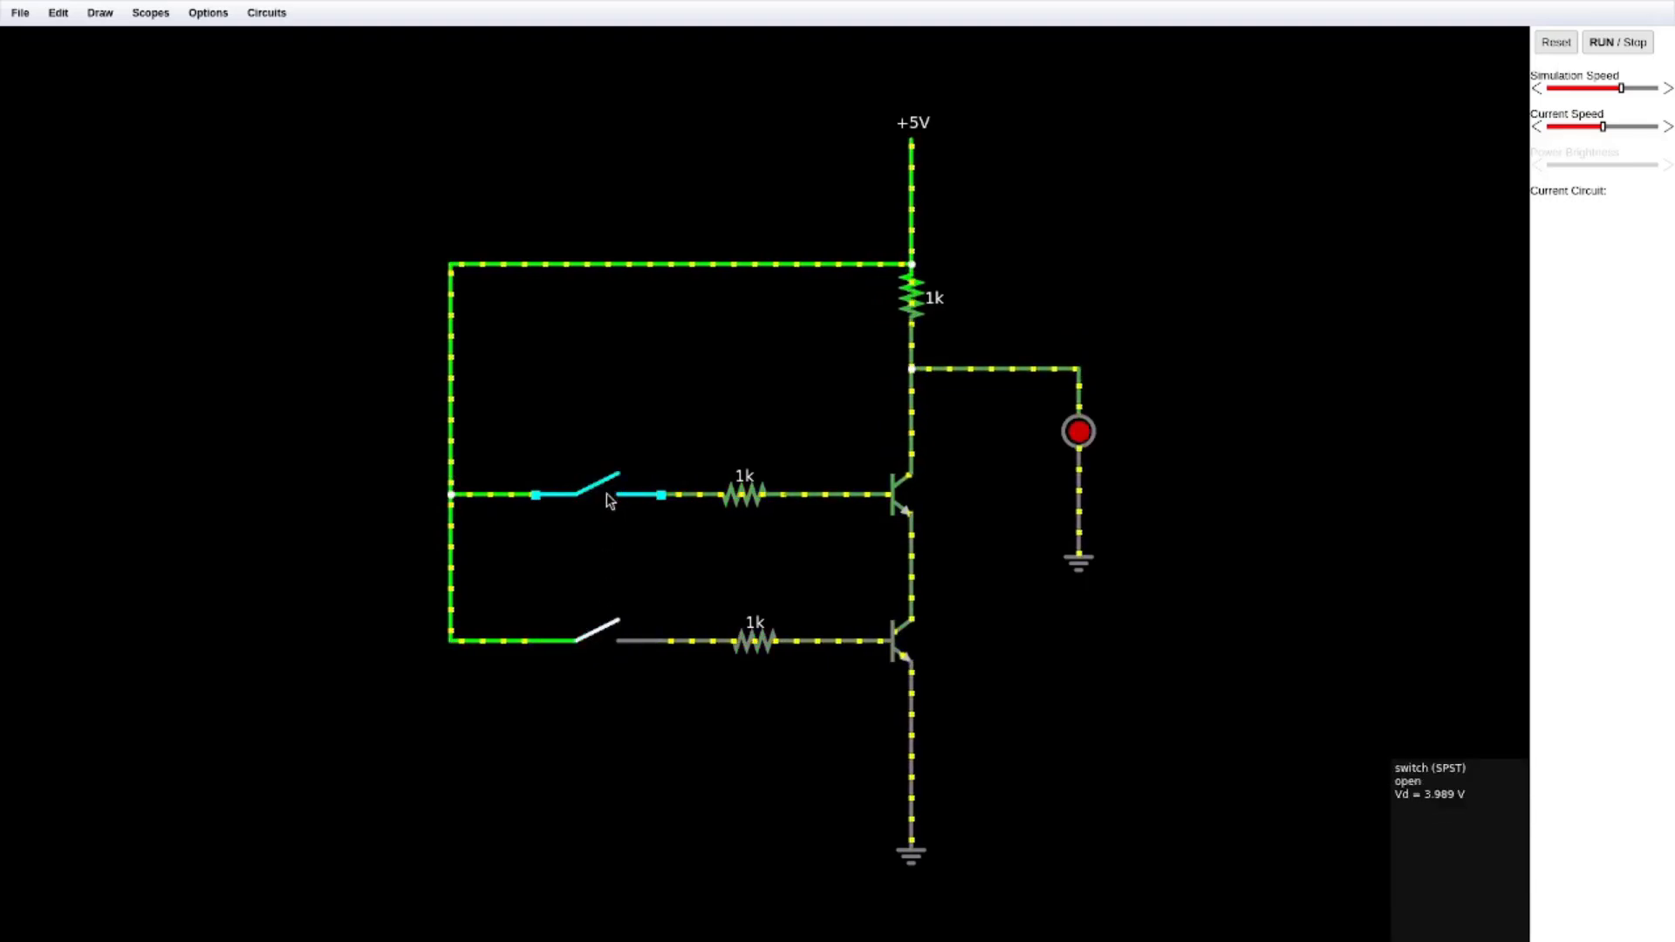
pyautogui.click(606, 494)
pyautogui.click(605, 494)
pyautogui.click(605, 494)
pyautogui.click(605, 493)
pyautogui.click(606, 494)
pyautogui.click(606, 495)
pyautogui.click(606, 494)
pyautogui.click(606, 495)
pyautogui.click(608, 497)
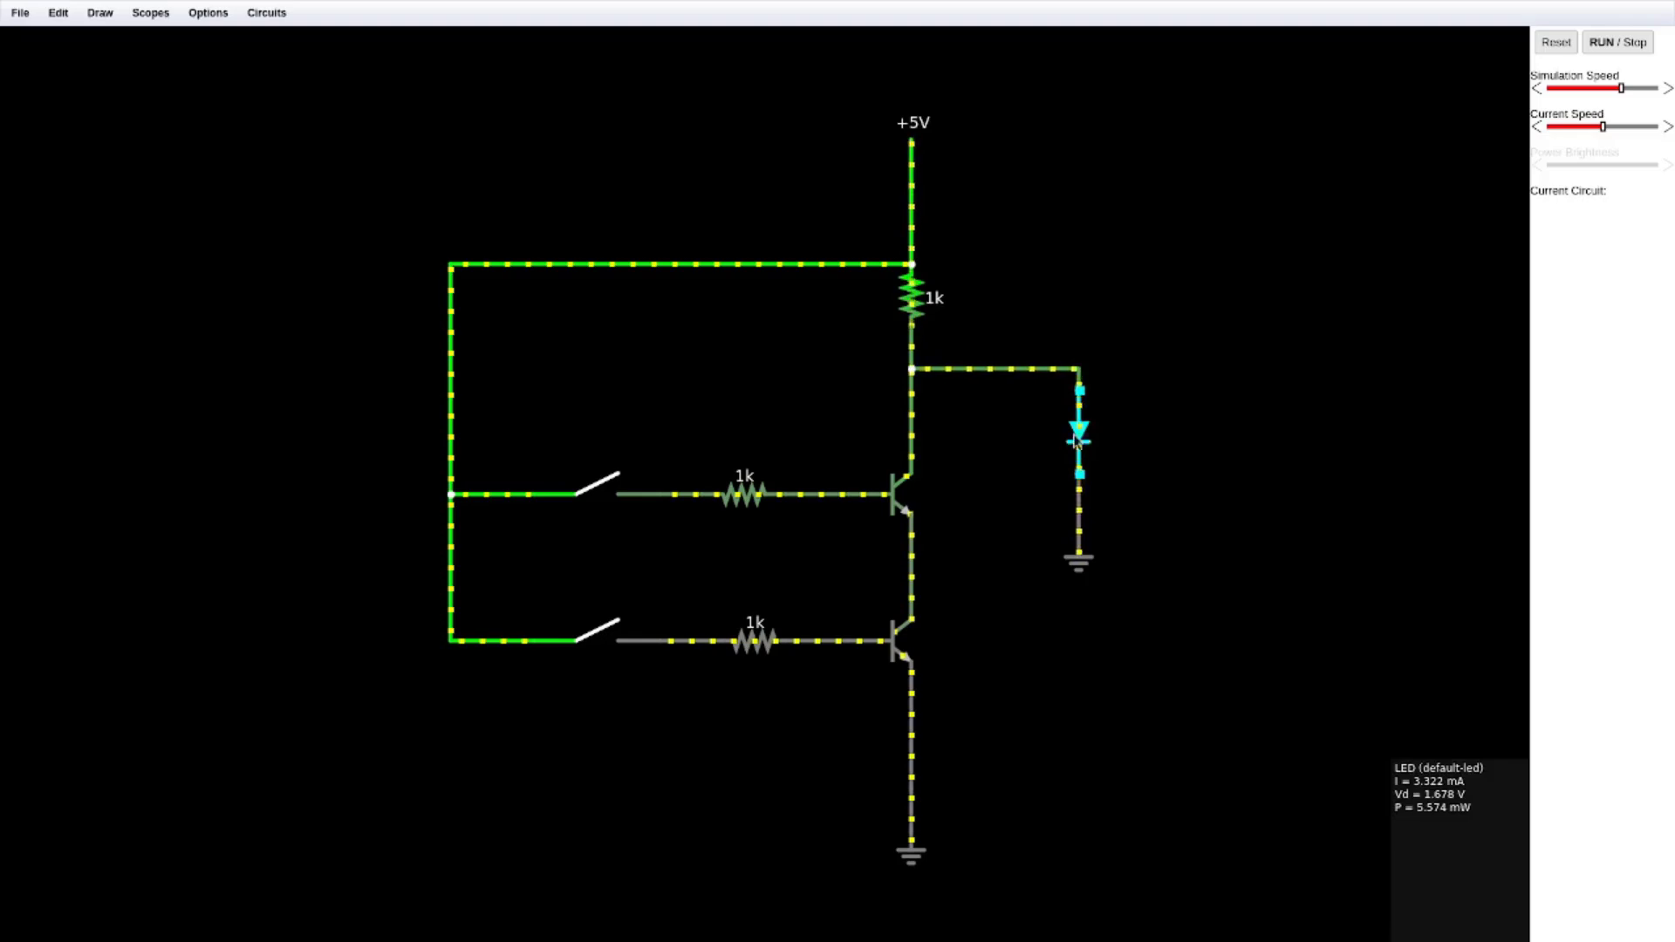
pyautogui.click(606, 493)
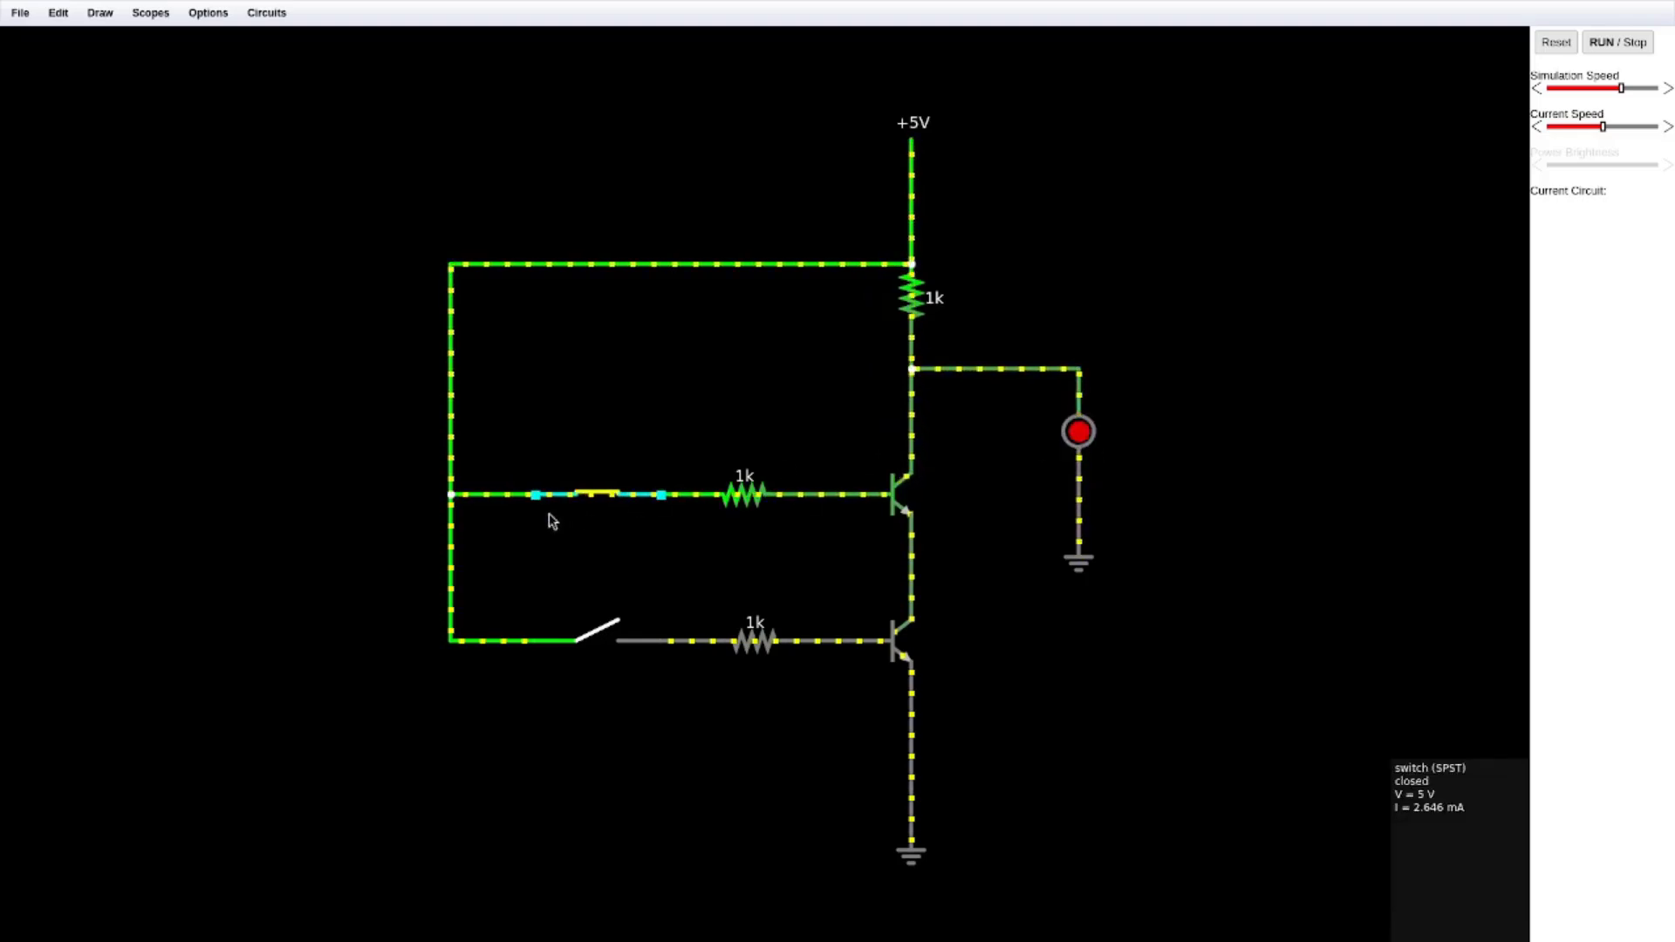
pyautogui.click(592, 493)
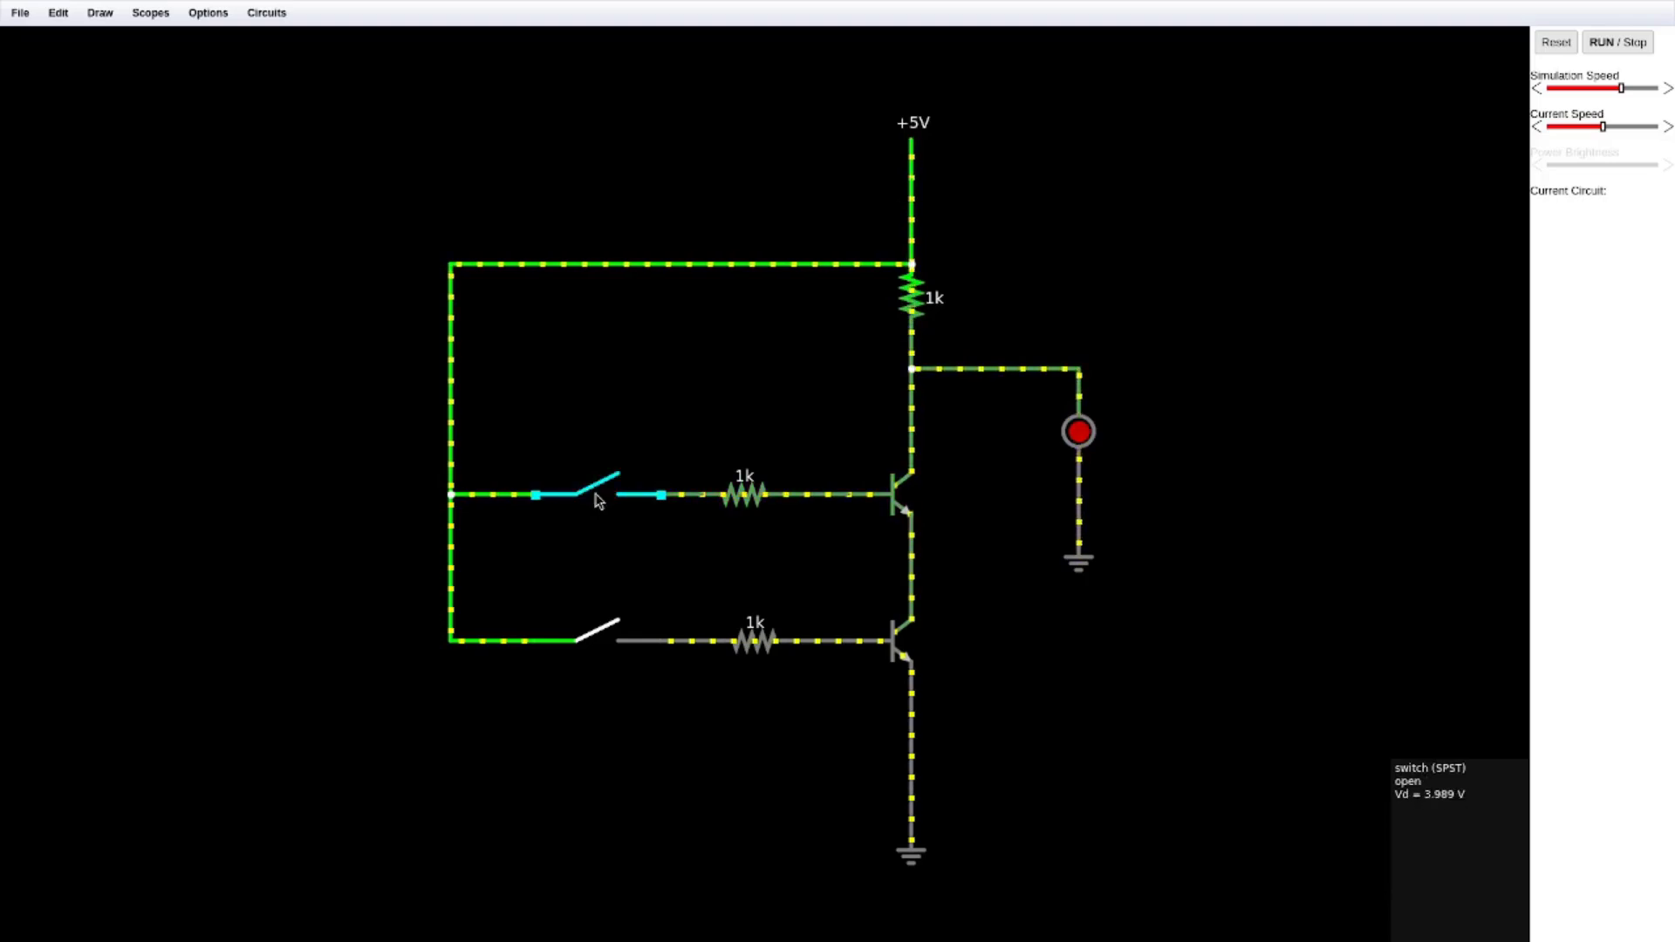
# Change the top resistor's resistance to 220 ohms.
pyautogui.doubleClick(921, 312)
pyautogui.click(812, 463)
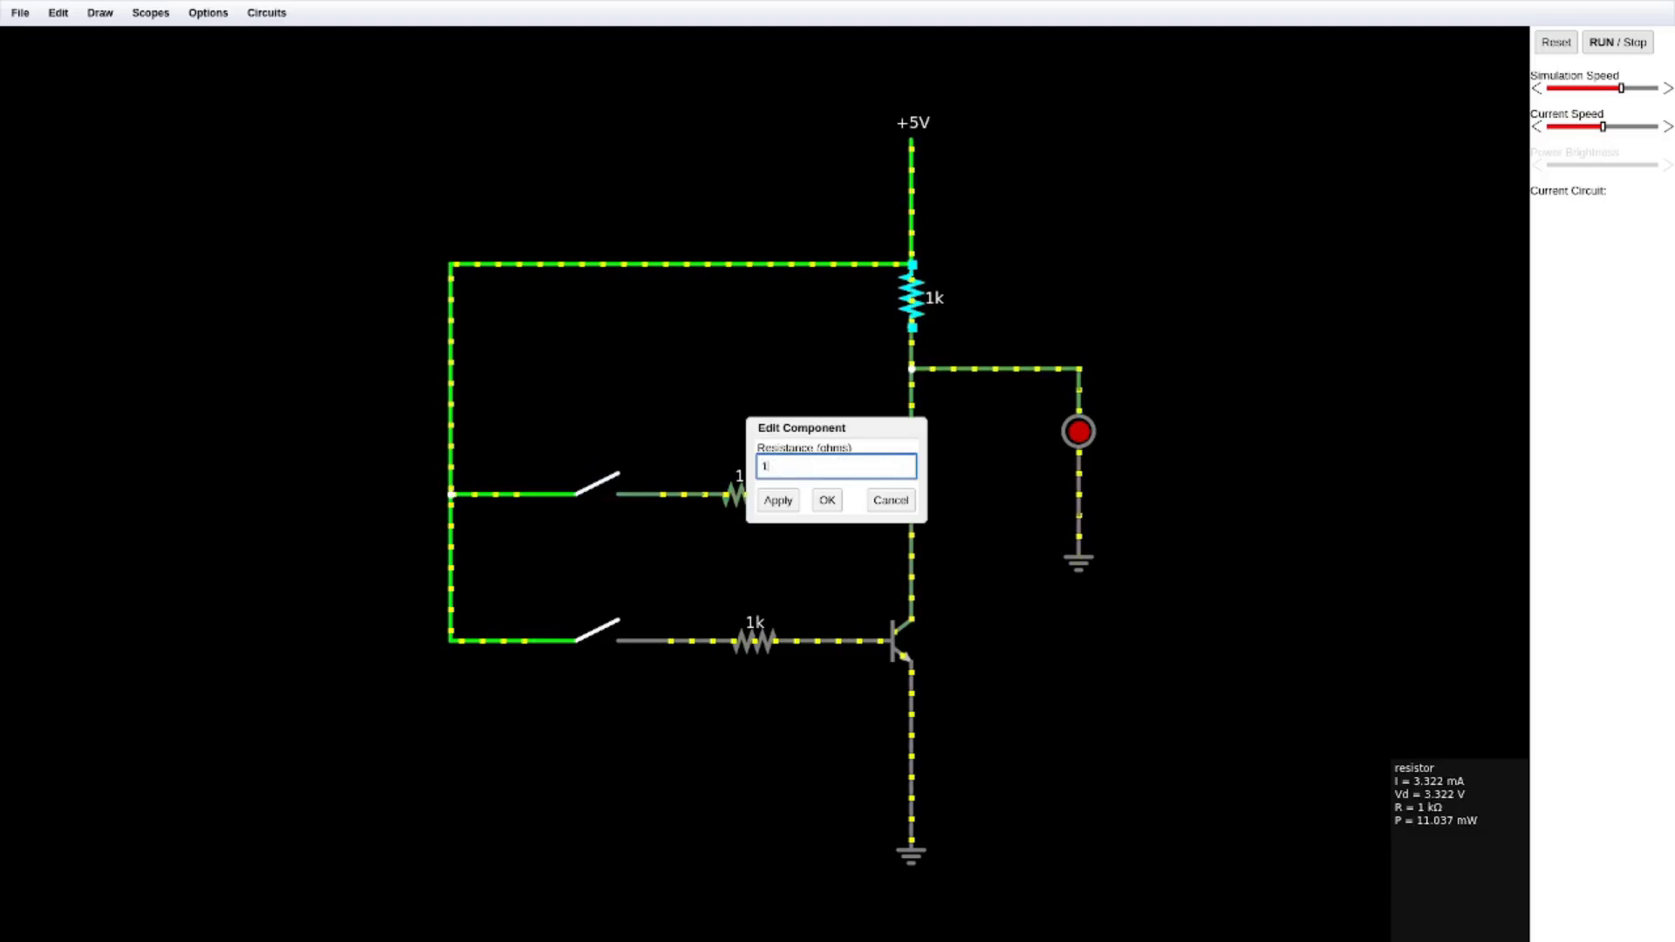
pyautogui.press('Return')
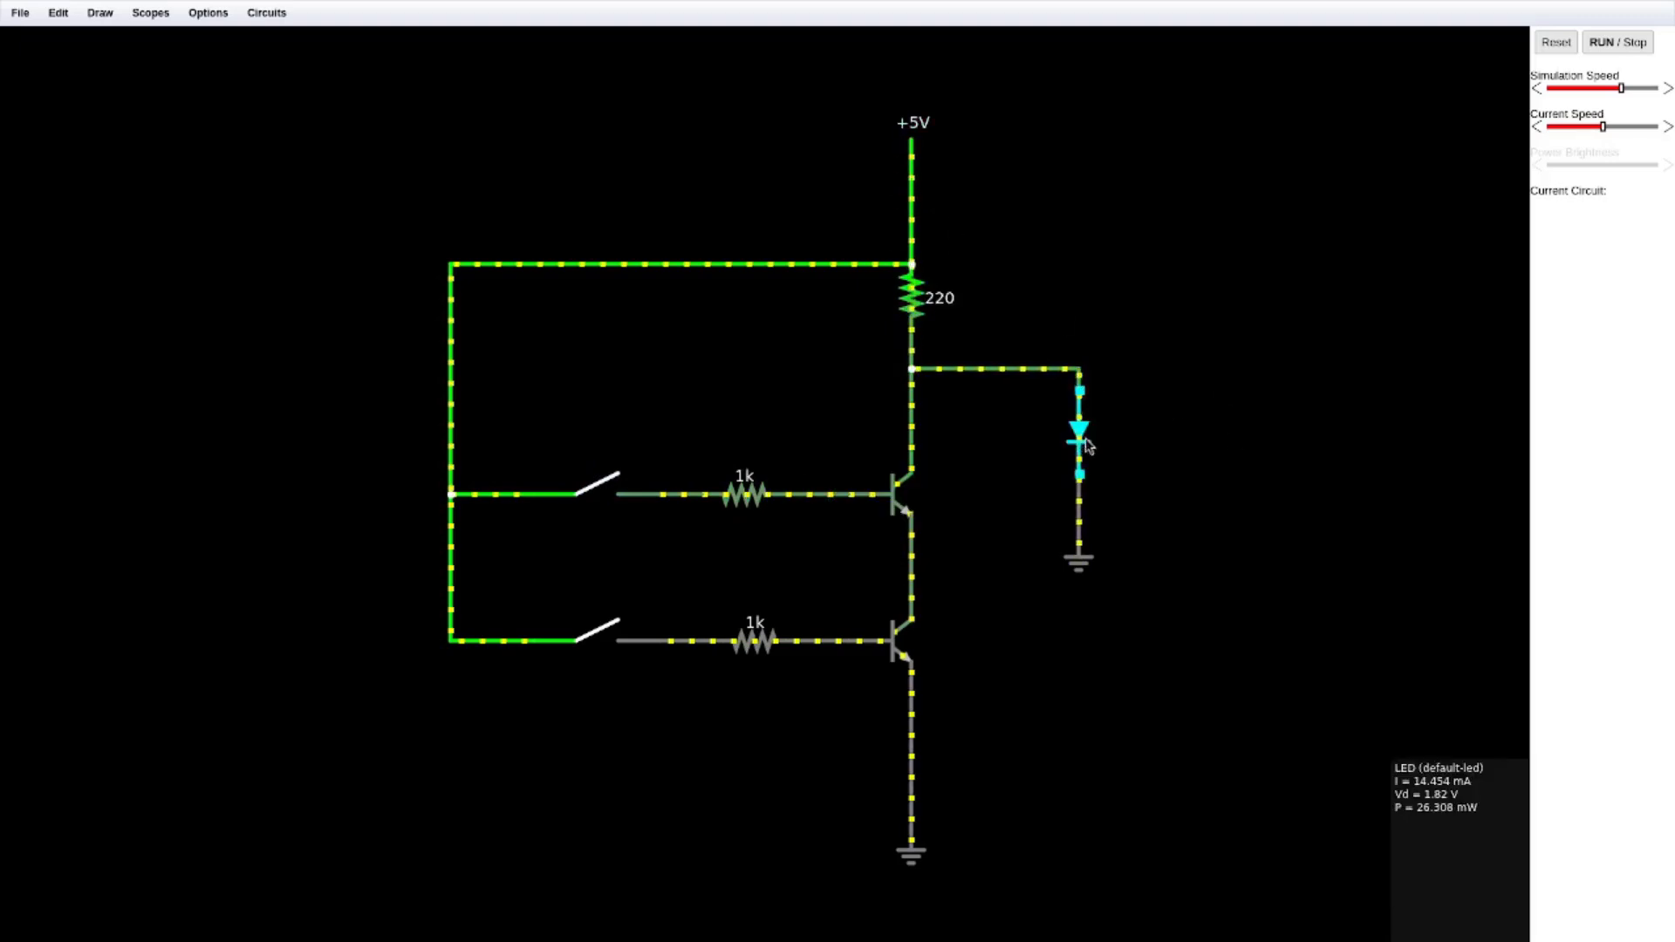
# Test switch combinations, confirming the LED goes dark only with both switches closed.
pyautogui.click(600, 504)
pyautogui.click(604, 640)
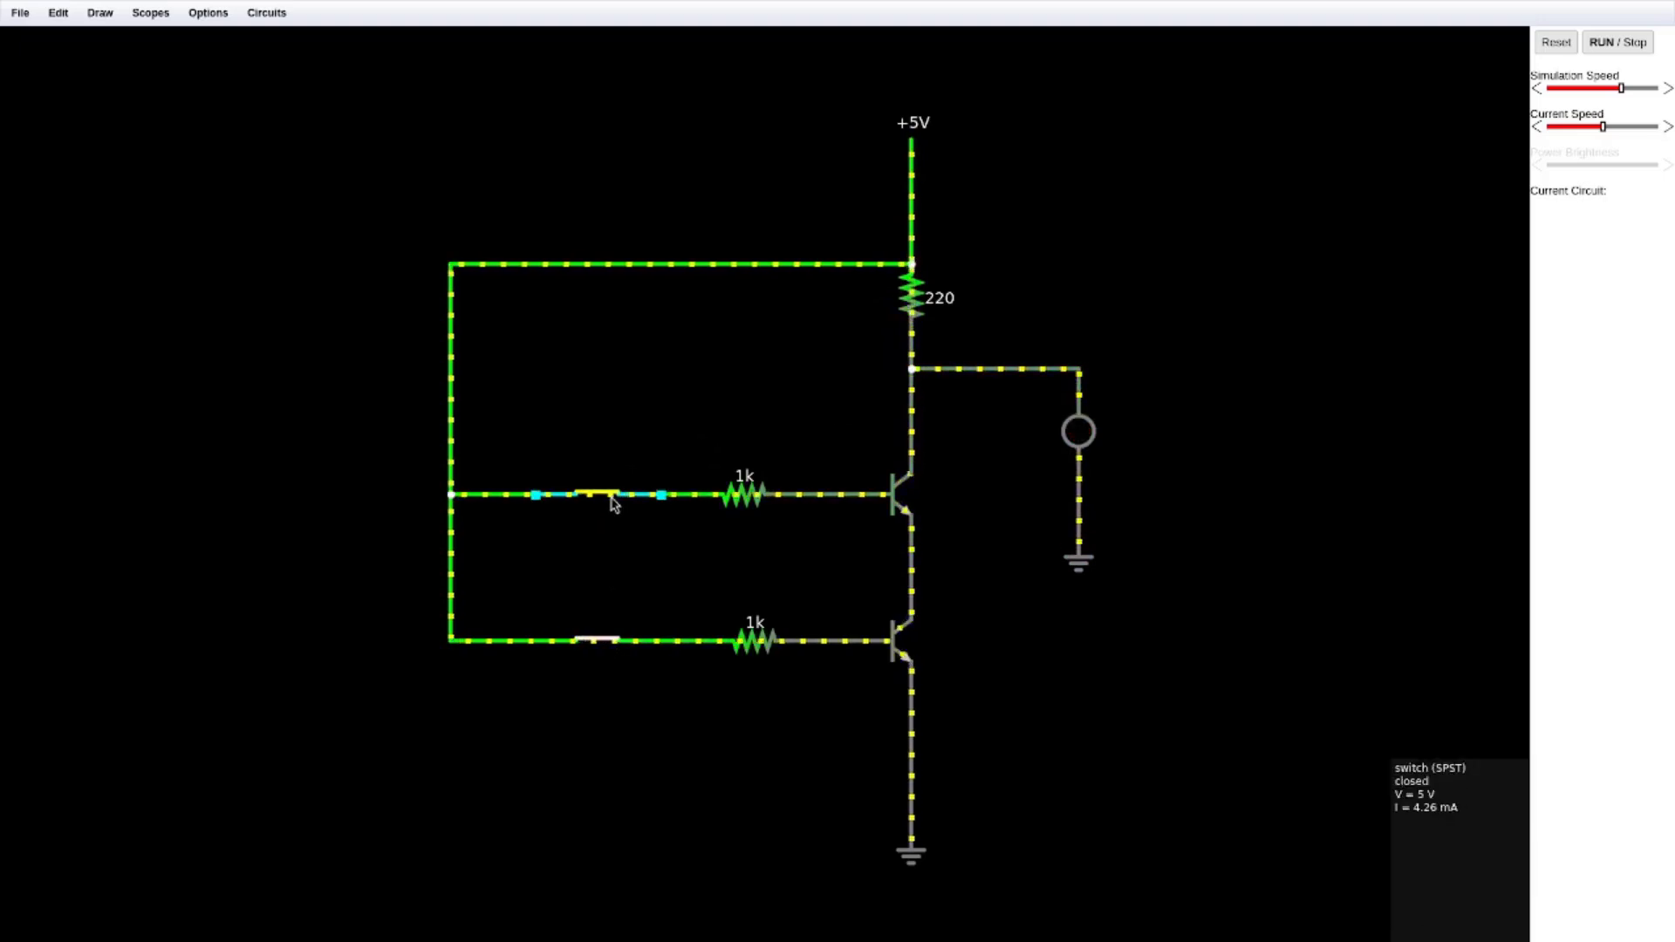
pyautogui.click(602, 497)
pyautogui.click(602, 639)
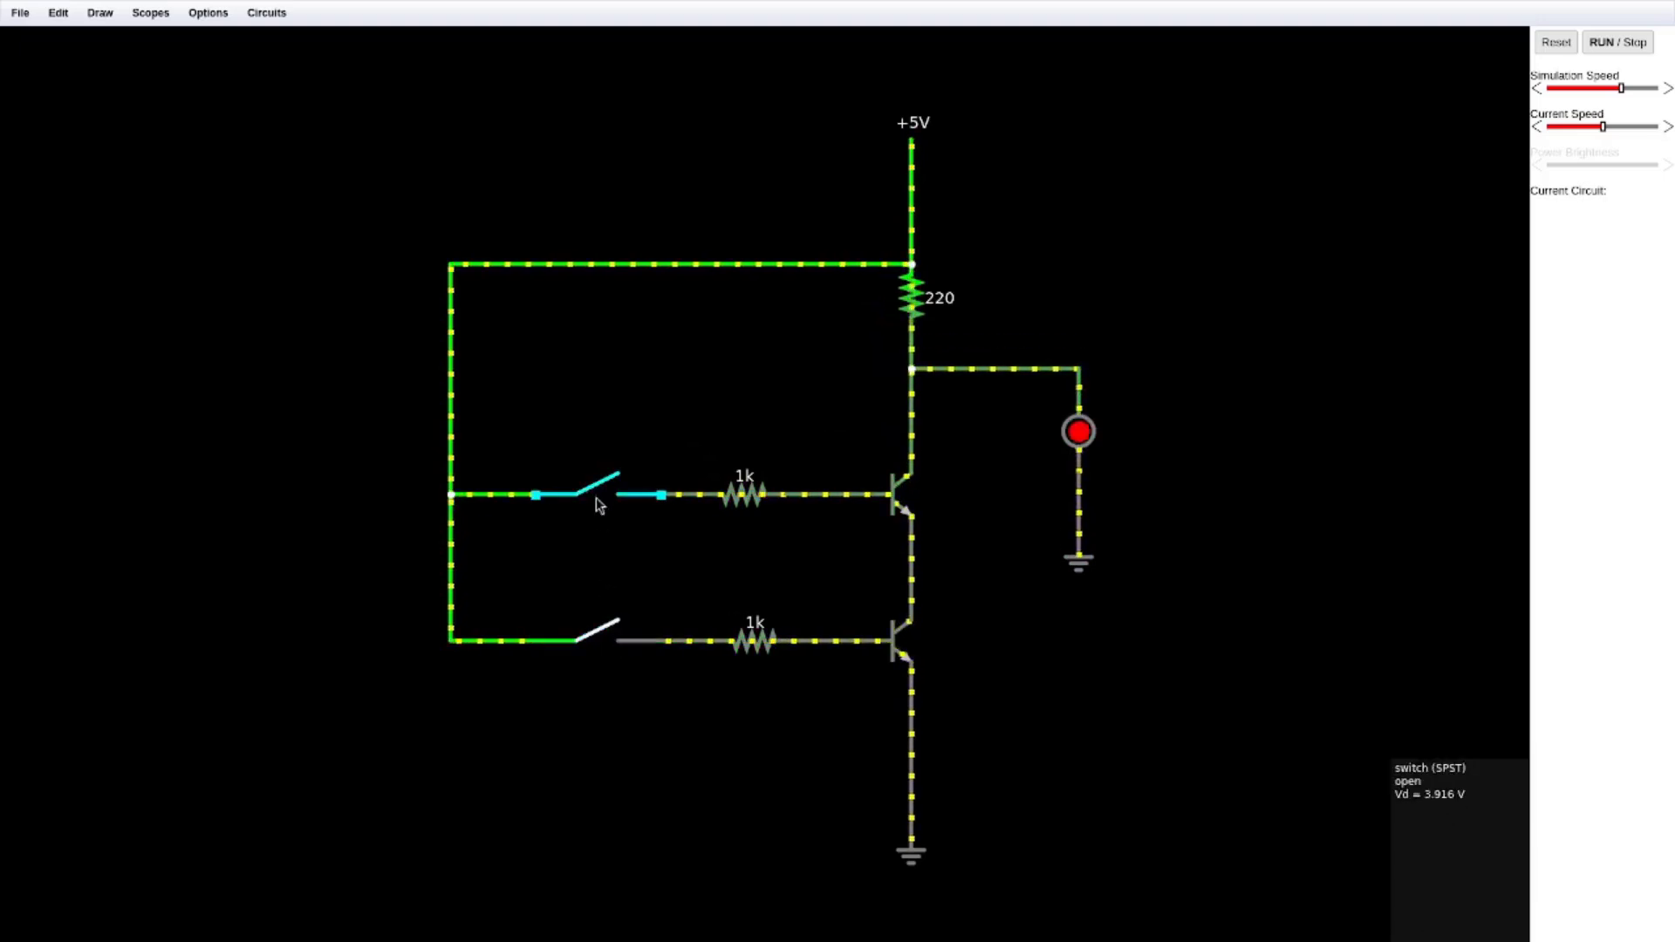
pyautogui.click(602, 630)
pyautogui.click(600, 494)
pyautogui.click(601, 494)
pyautogui.click(598, 488)
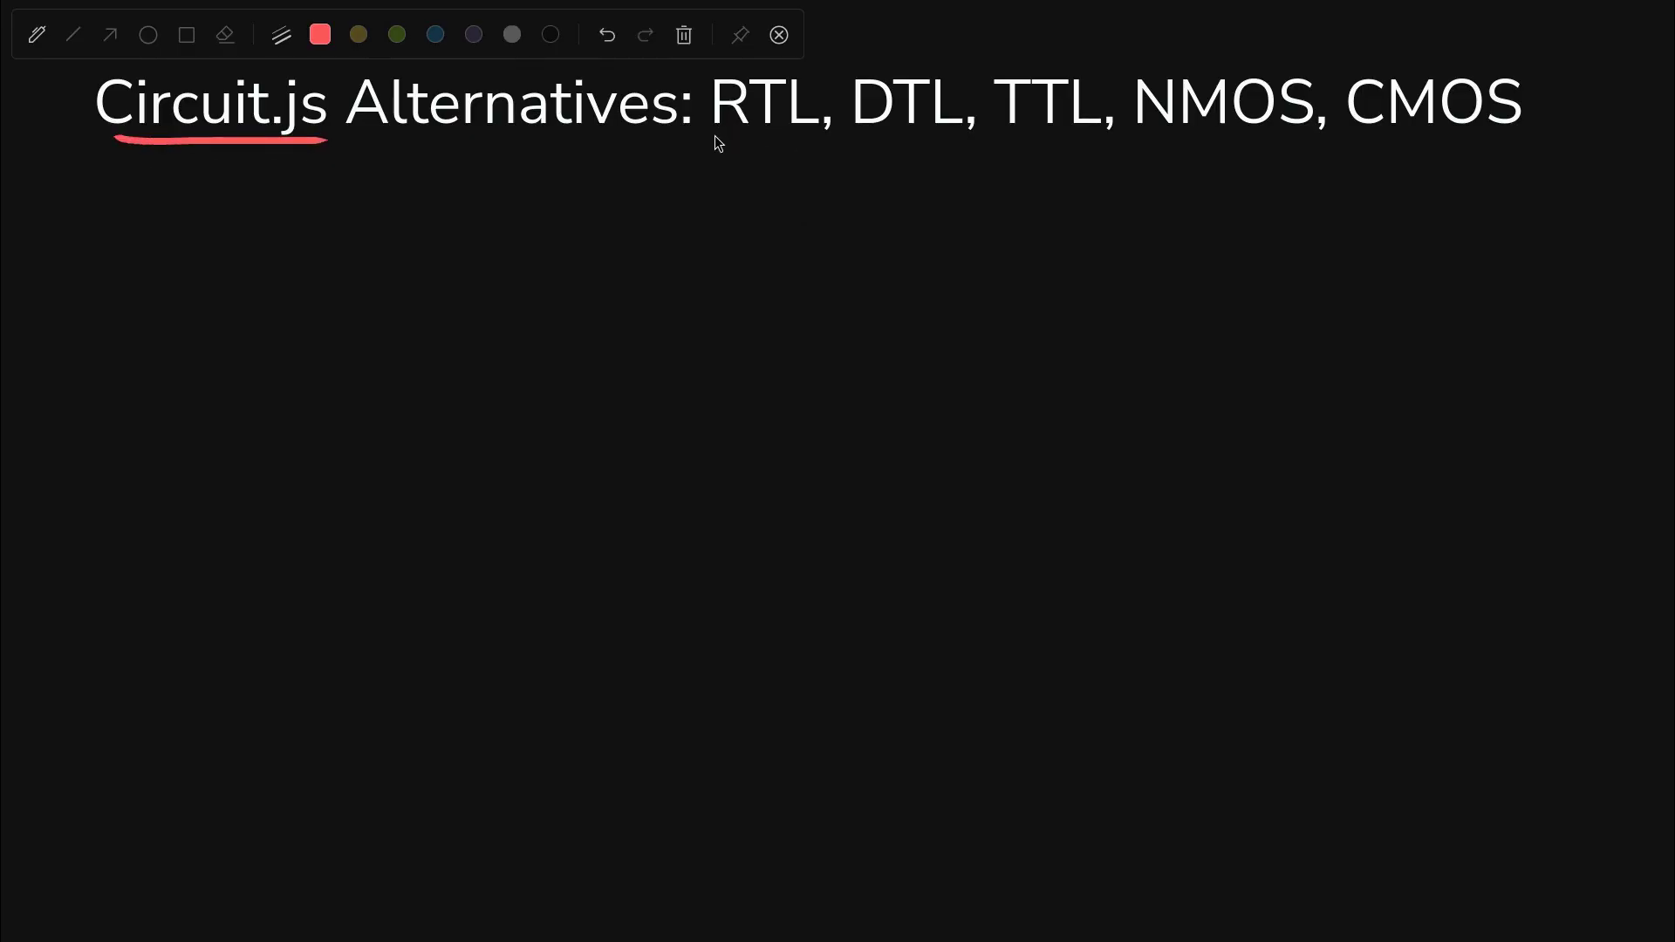
# Underline RTL, DTL, TTL, NMOS on the slide and load the built-in RTL NAND example.
pyautogui.moveTo(714, 136); pyautogui.dragTo(1247, 144)
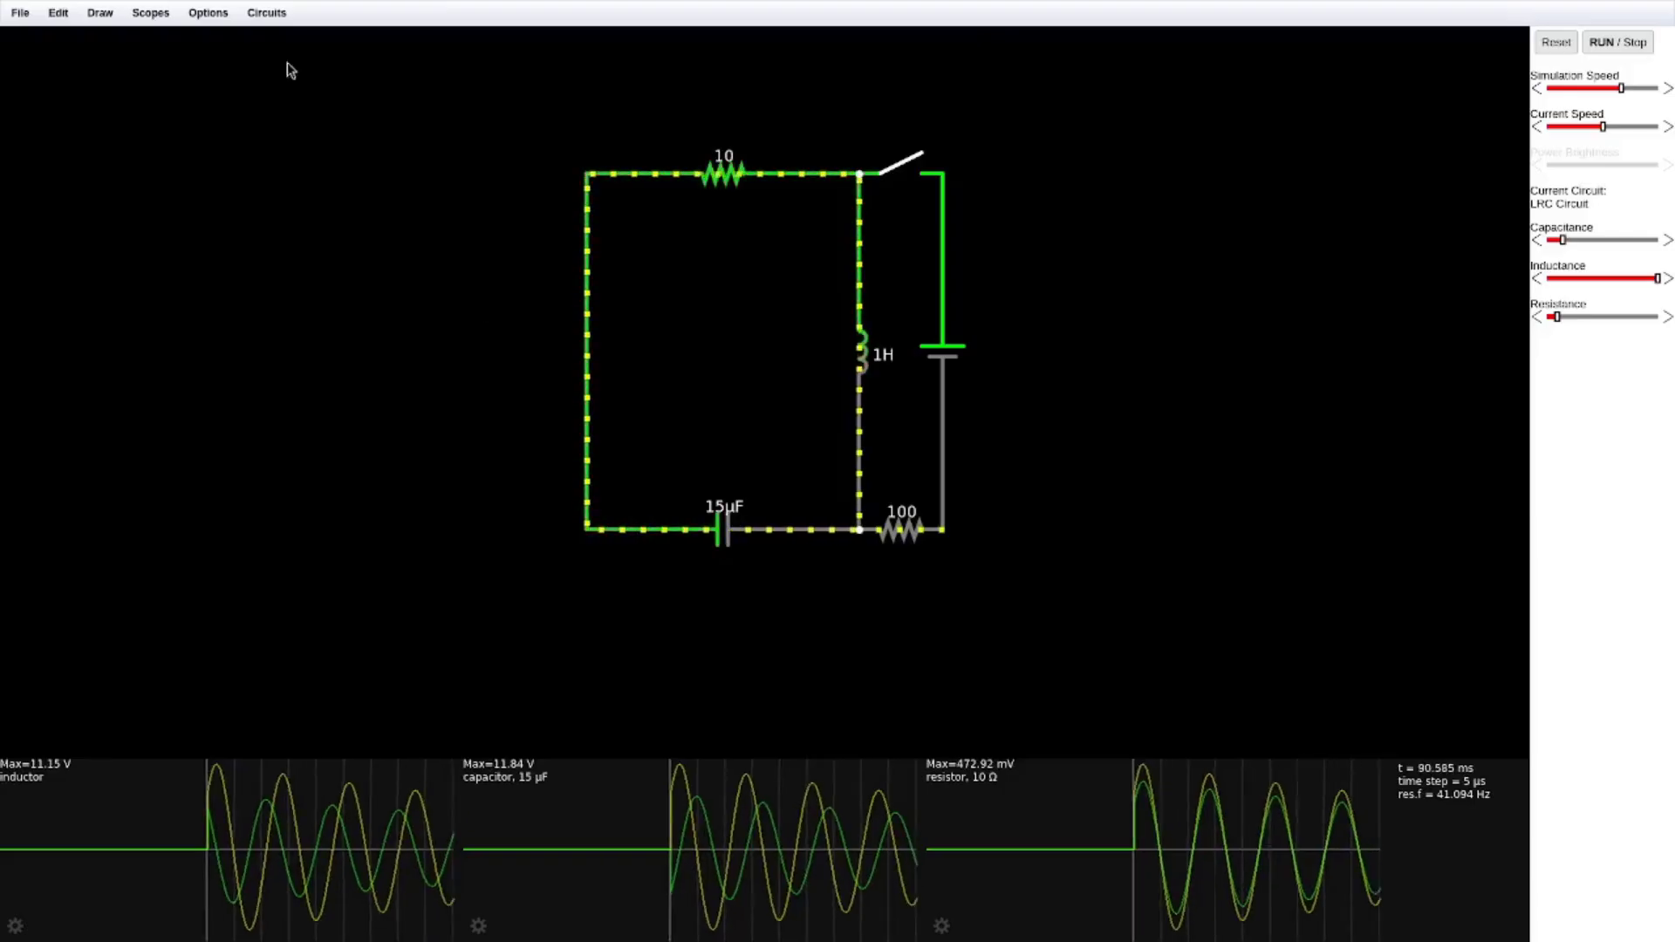
pyautogui.click(266, 12)
pyautogui.moveTo(317, 196)
pyautogui.moveTo(432, 195)
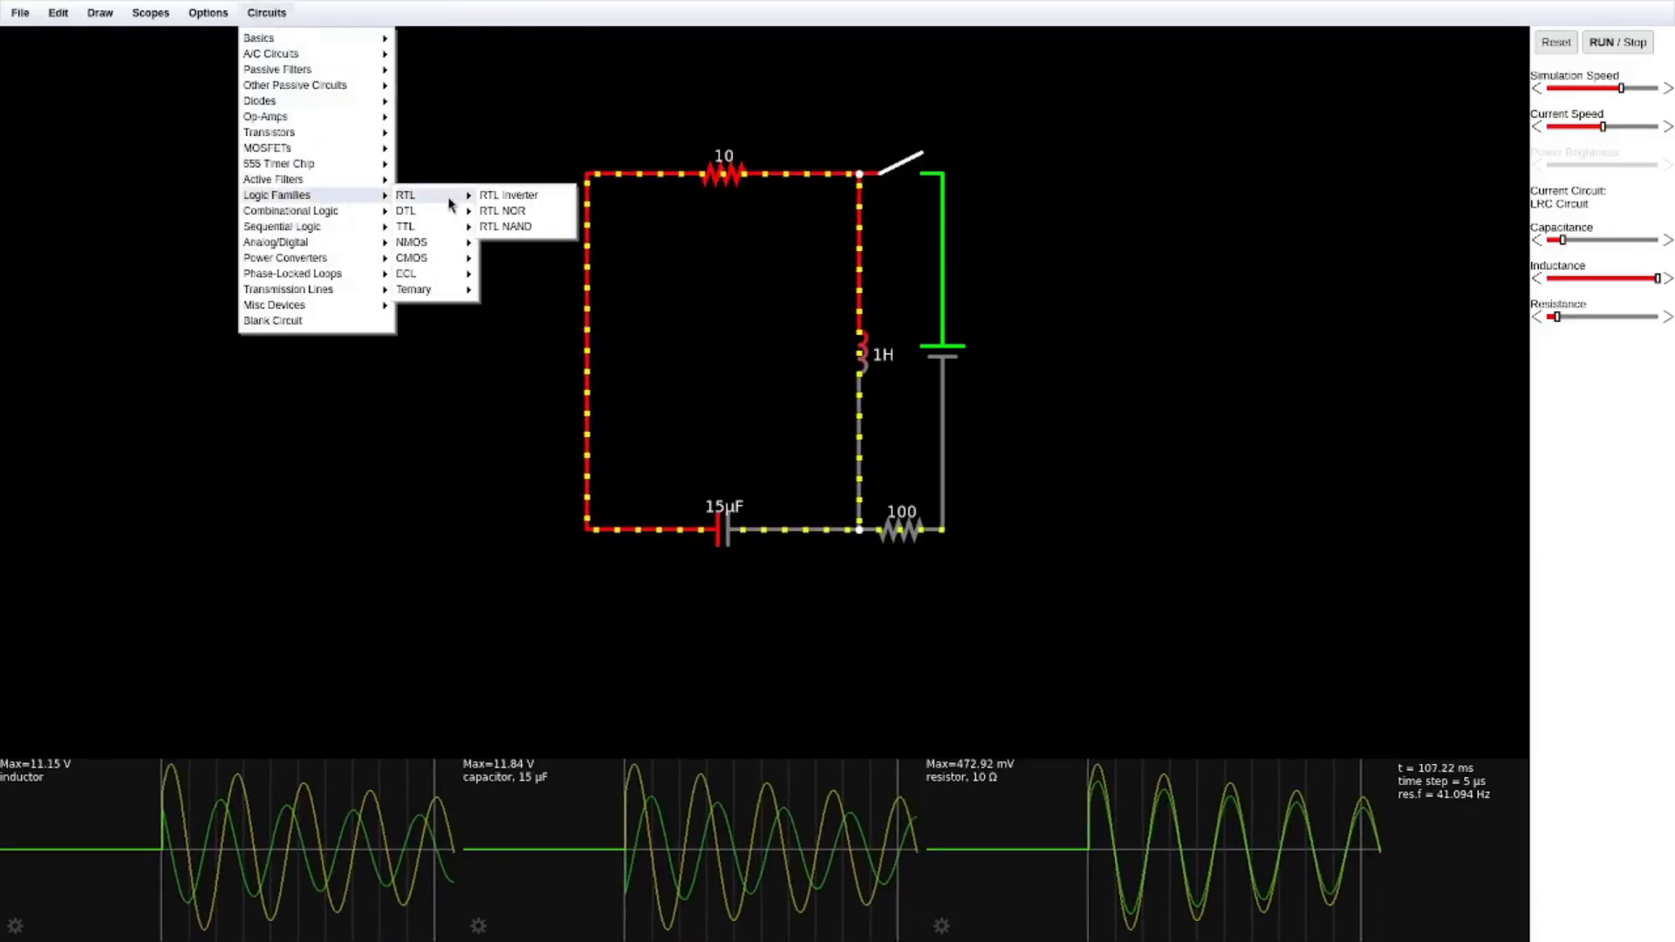
pyautogui.click(513, 227)
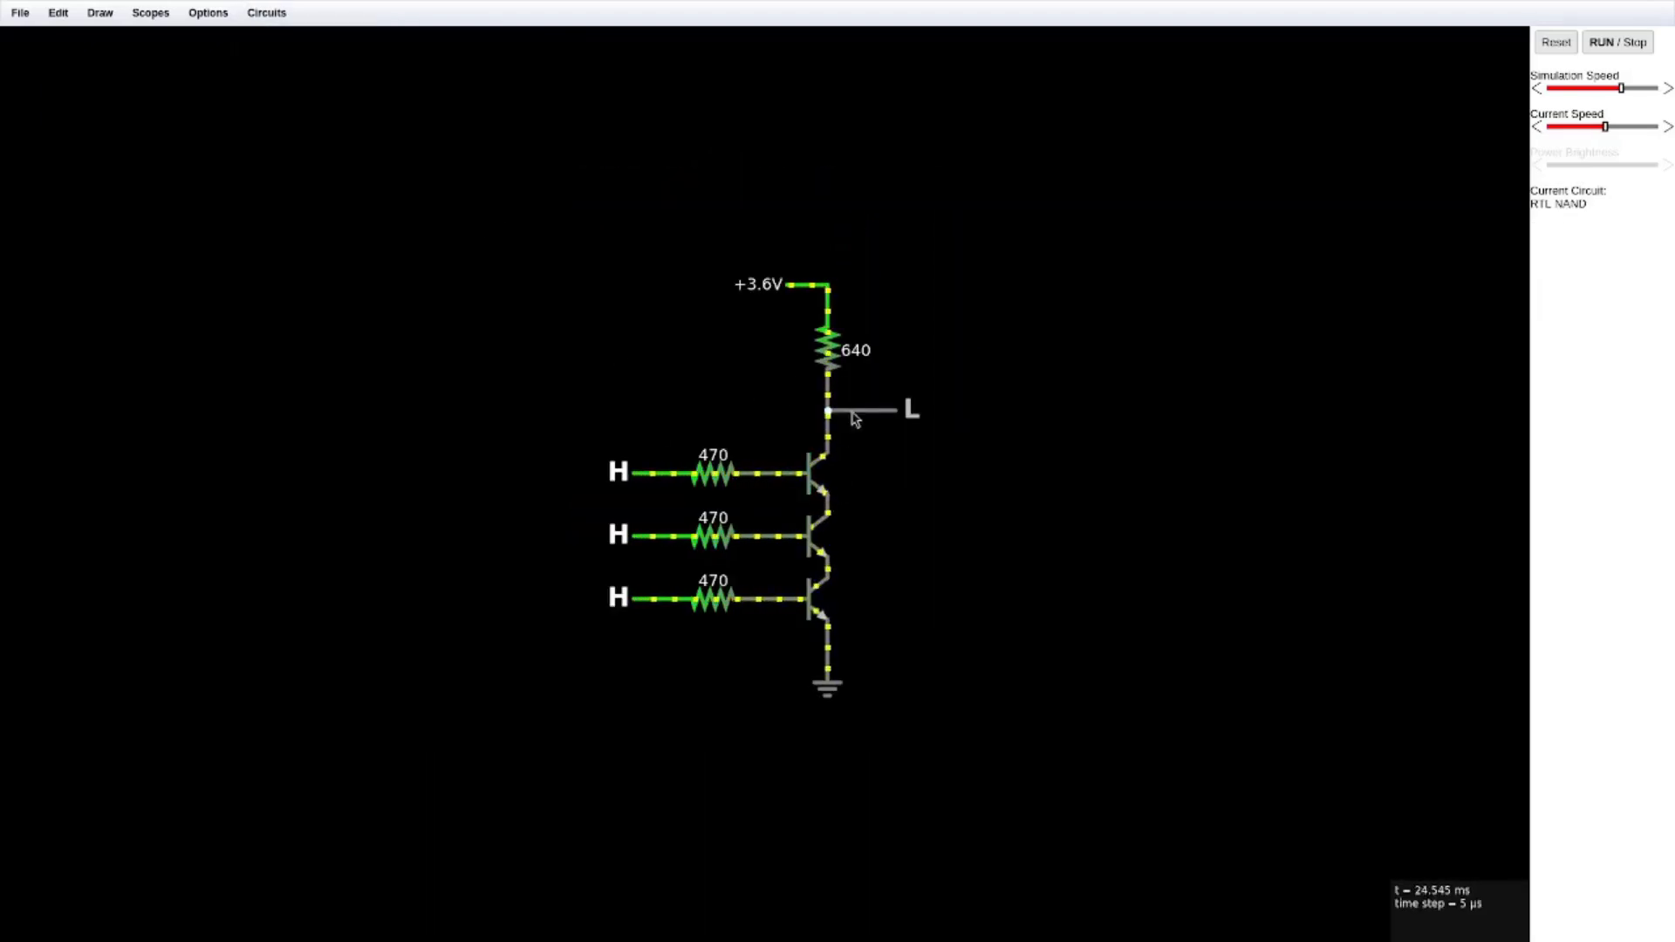
# Toggle the three inputs between L and H, confirming the output is L only when all are H.
pyautogui.click(618, 471)
pyautogui.click(619, 534)
pyautogui.click(619, 597)
pyautogui.click(619, 597)
pyautogui.click(618, 534)
pyautogui.click(619, 471)
pyautogui.click(619, 471)
pyautogui.click(621, 471)
pyautogui.click(266, 12)
pyautogui.moveTo(451, 224)
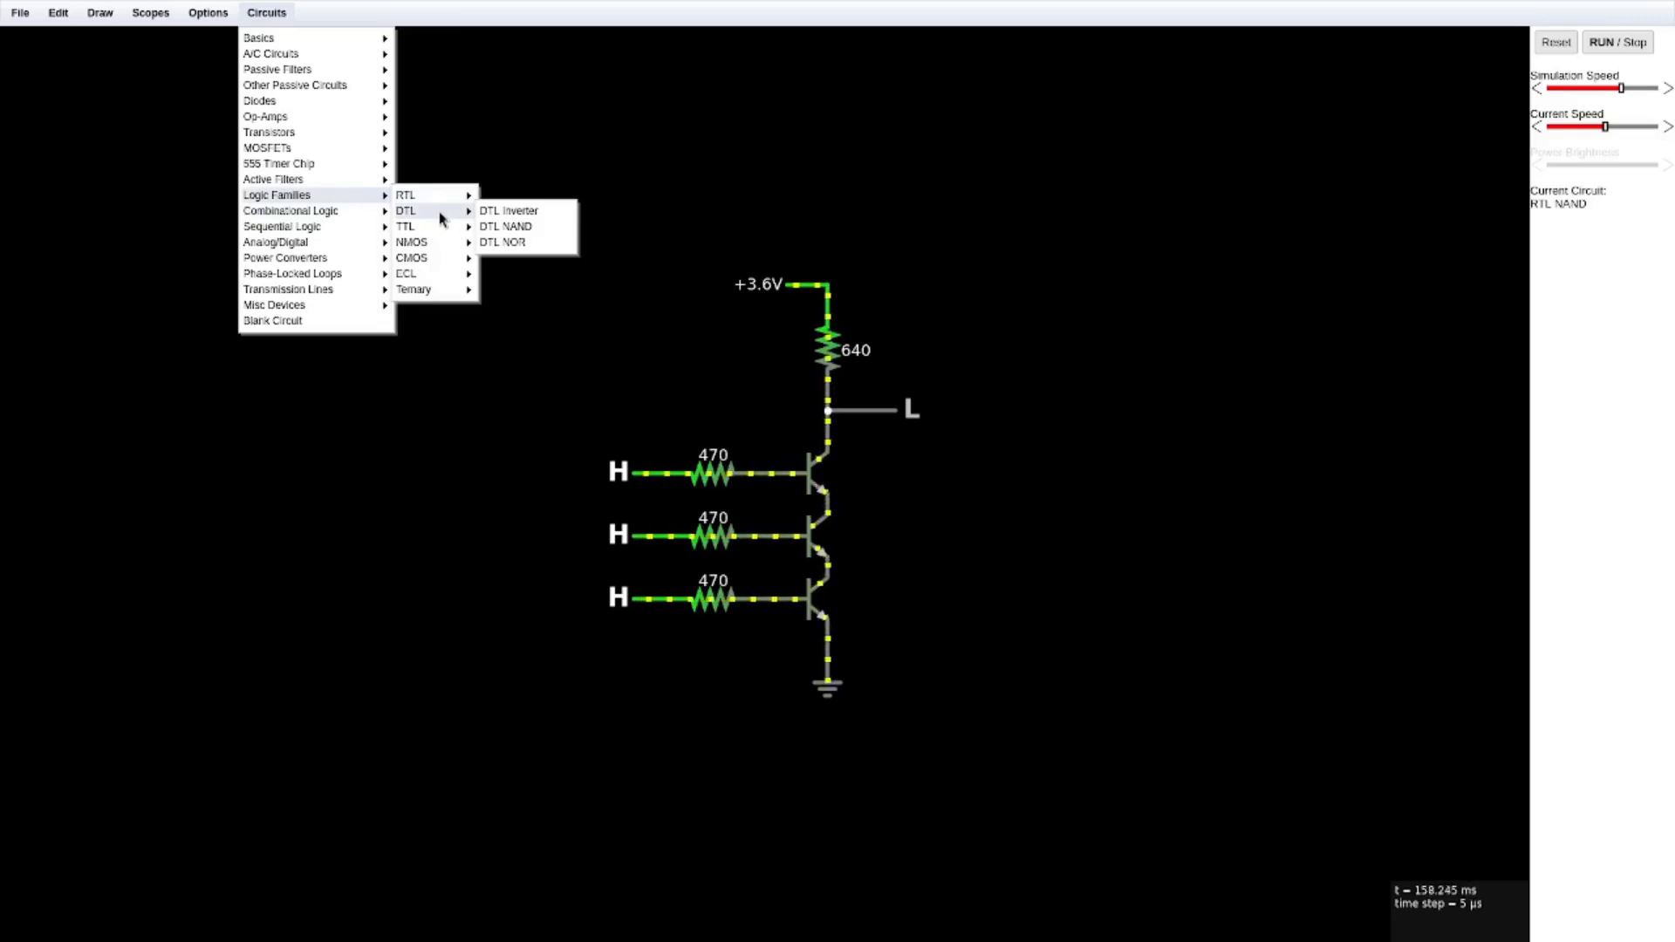
# Load the DTL NAND circuit and toggle its top, middle and bottom inputs between L and H.
pyautogui.click(515, 226)
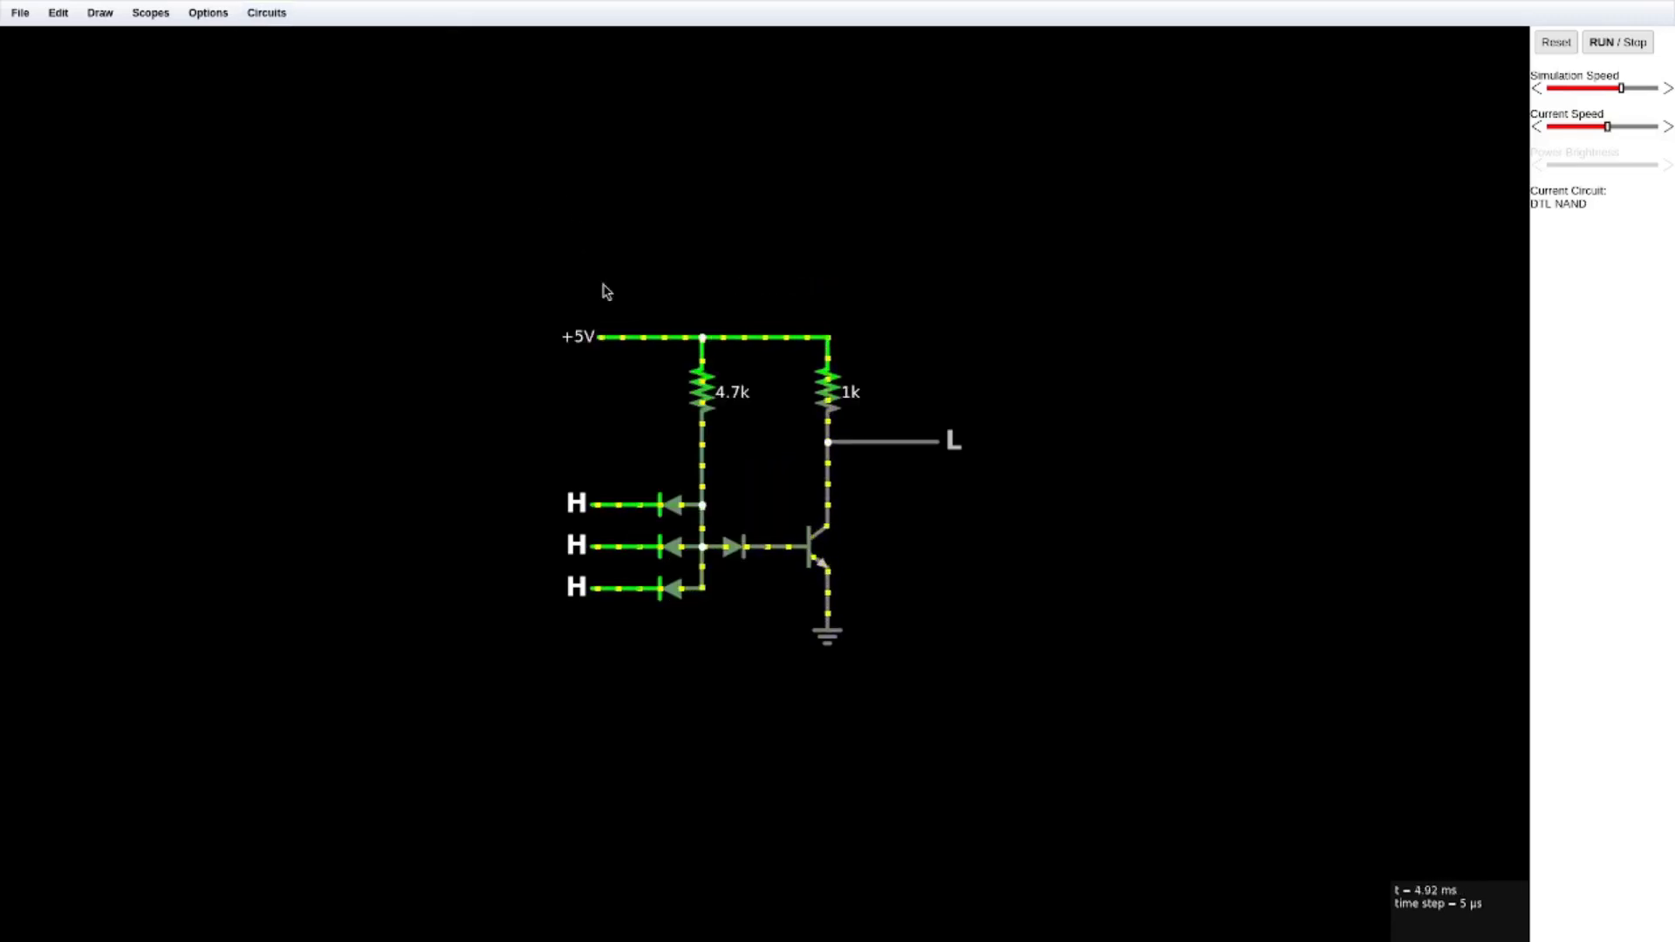
pyautogui.click(576, 503)
pyautogui.click(576, 504)
pyautogui.click(576, 544)
pyautogui.click(576, 587)
pyautogui.click(576, 544)
# Load the TTL NAND from the logic family circuits and set its top input to L.
pyautogui.click(266, 12)
pyautogui.moveTo(288, 195)
pyautogui.moveTo(410, 226)
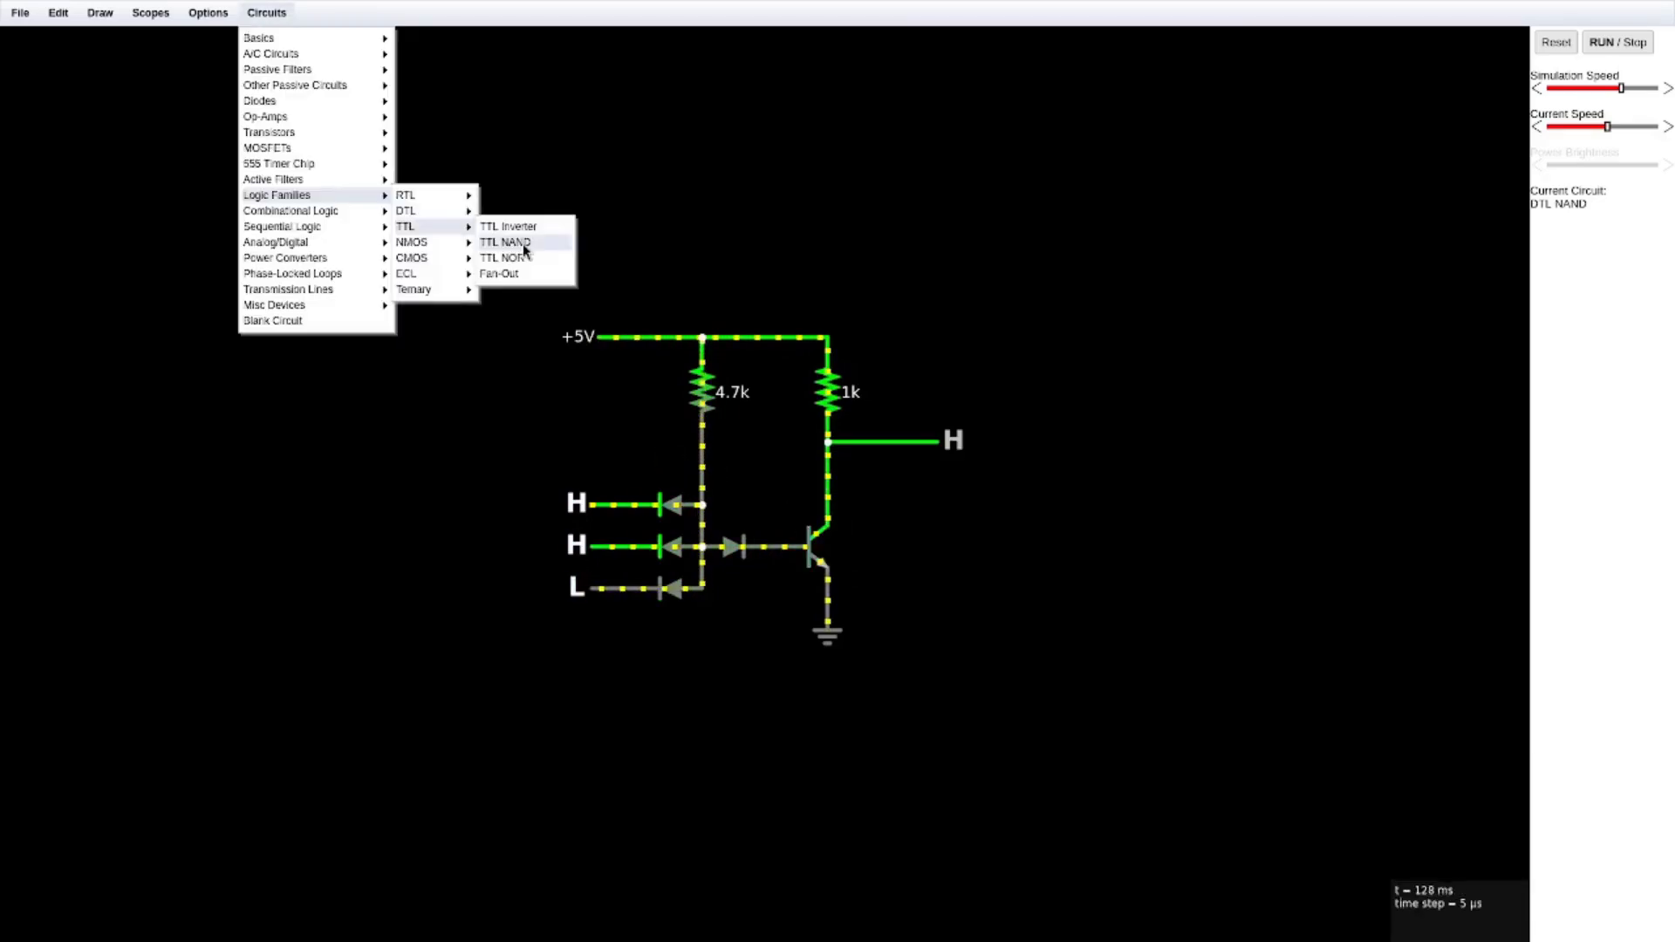
pyautogui.click(522, 243)
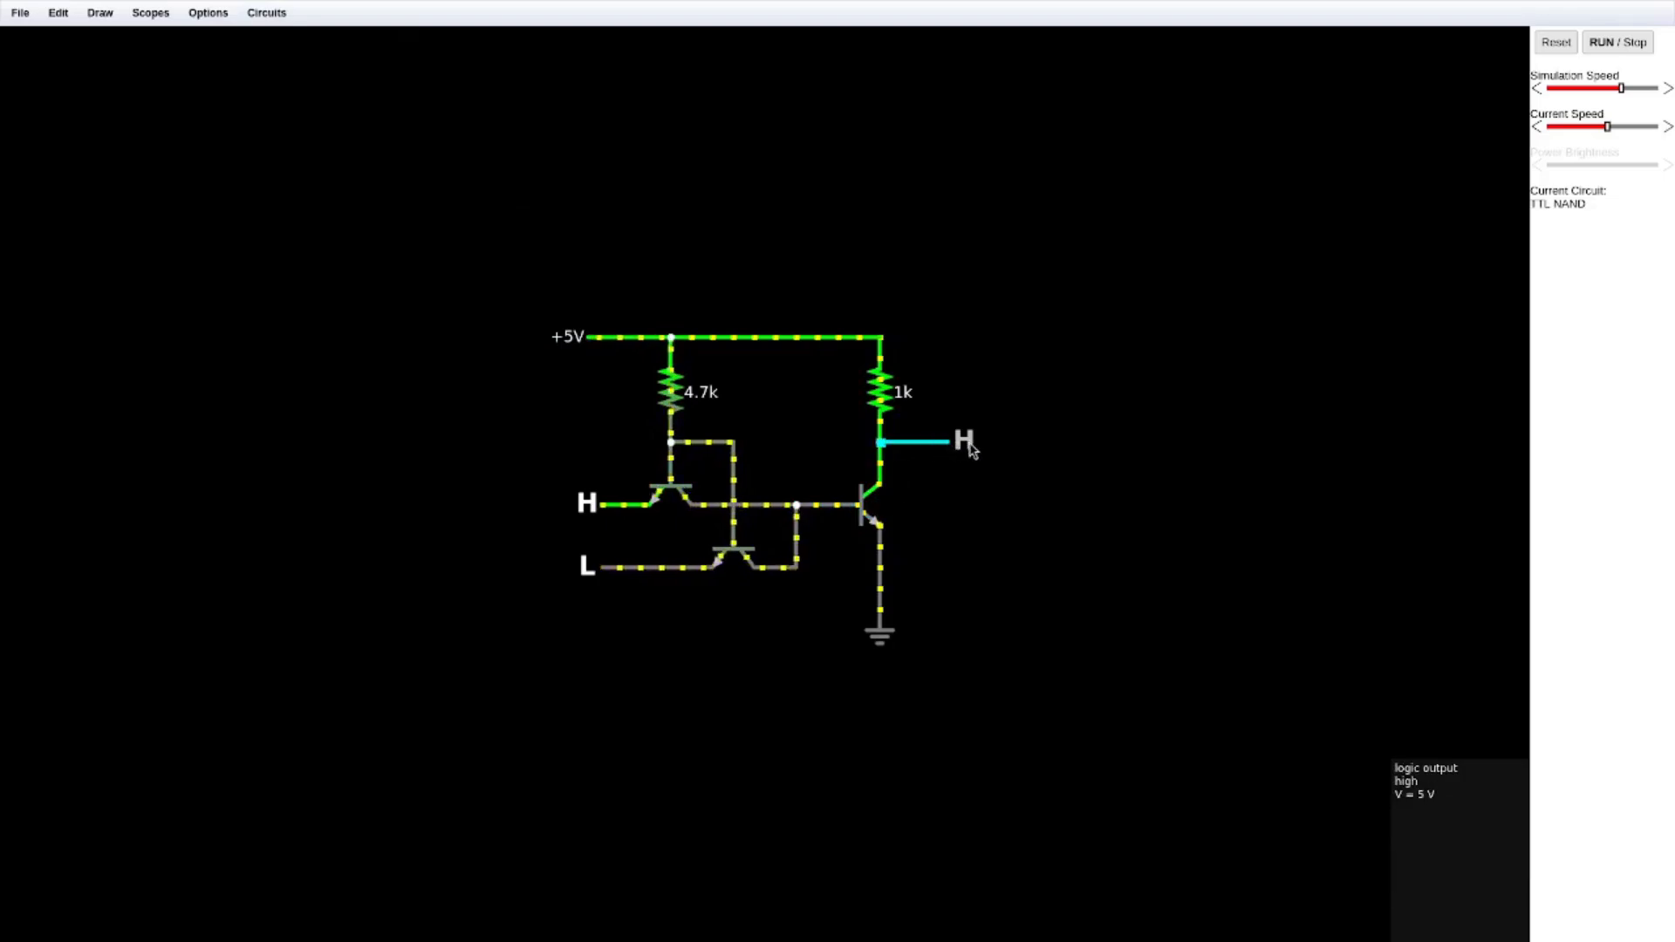
pyautogui.click(586, 503)
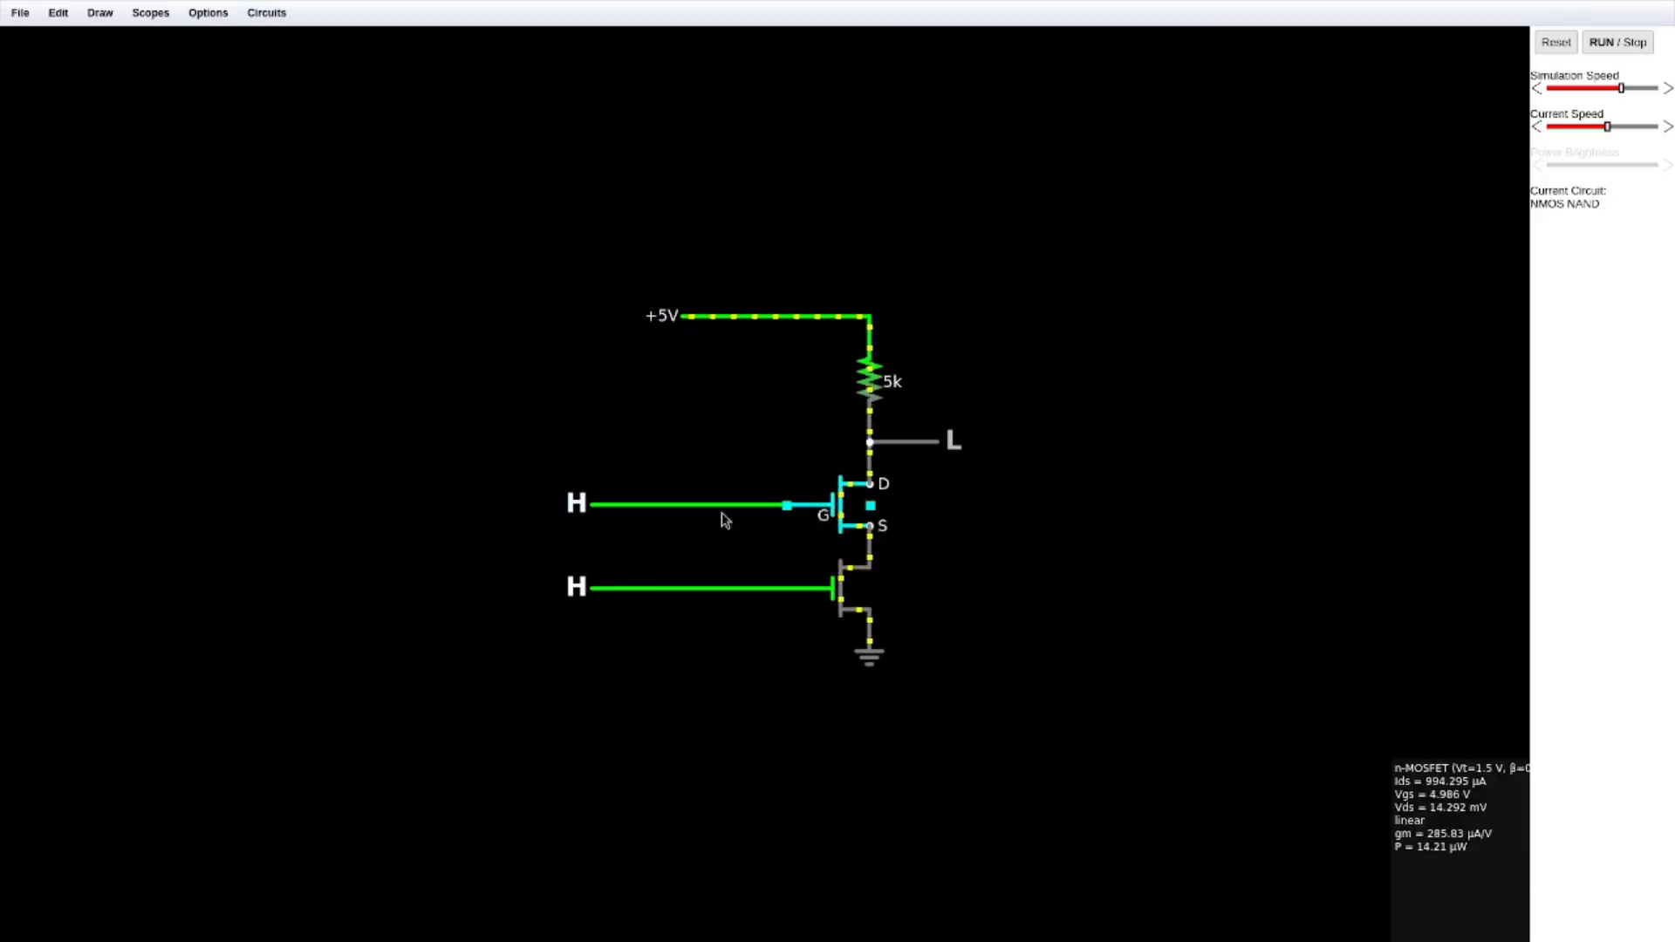
# On the NMOS NAND, set the top and bottom inputs to L, then the top back to H.
pyautogui.click(667, 511)
pyautogui.click(576, 586)
pyautogui.click(578, 510)
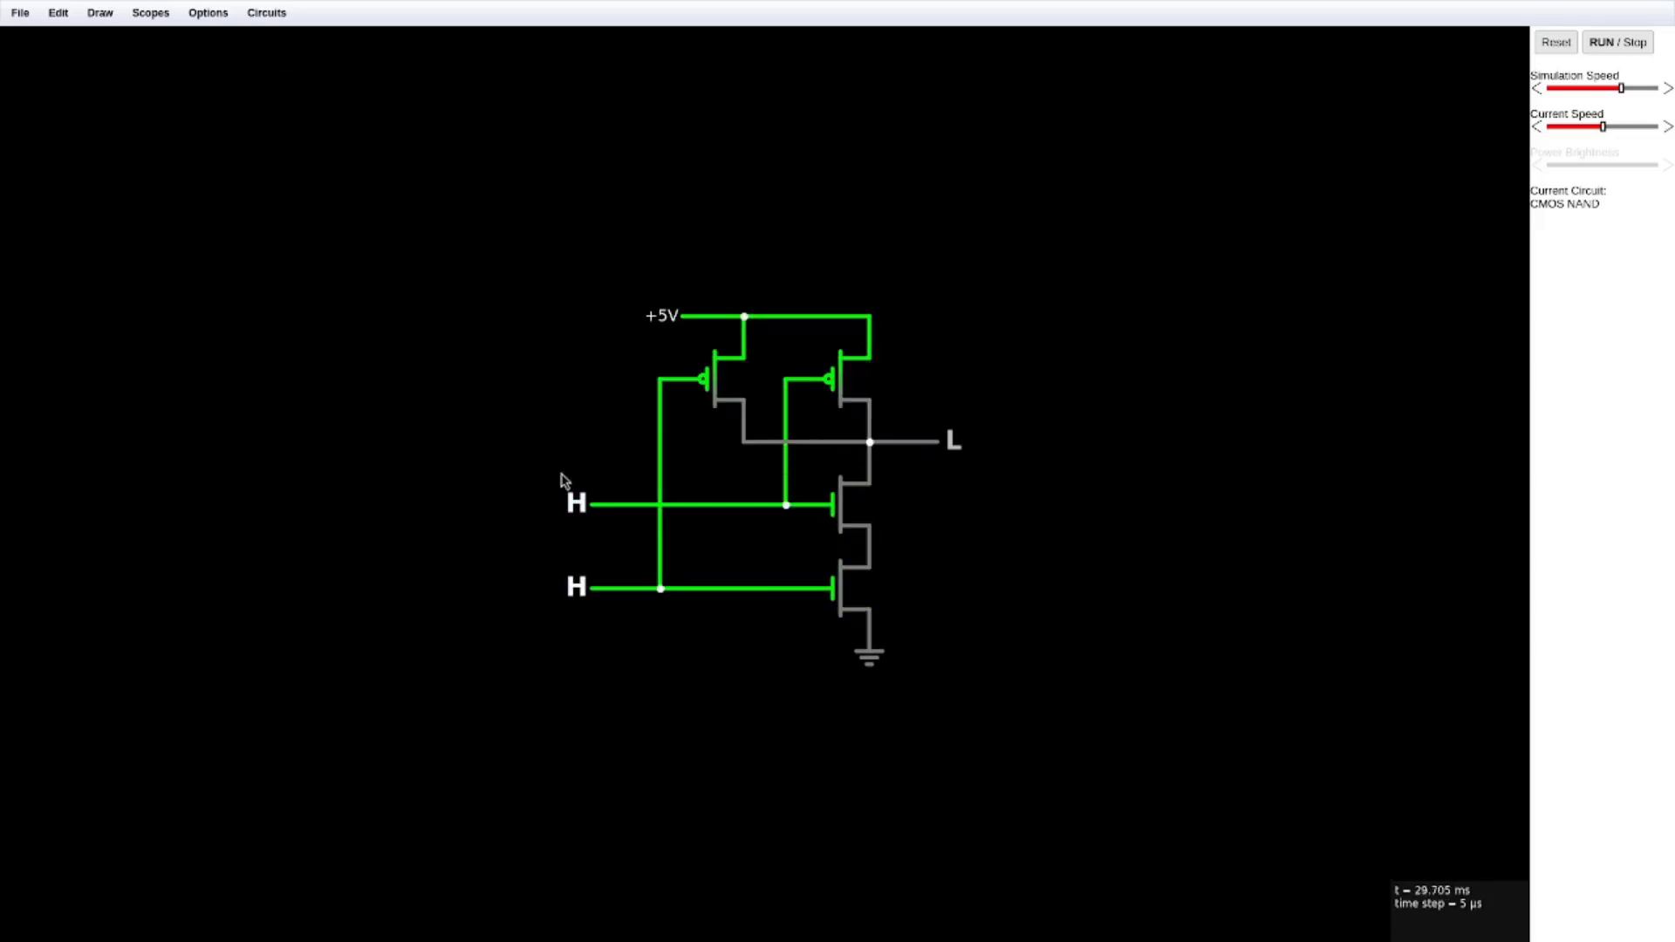
# Toggle the CMOS NAND's inputs, showing the output go L when both inputs are H.
pyautogui.click(576, 502)
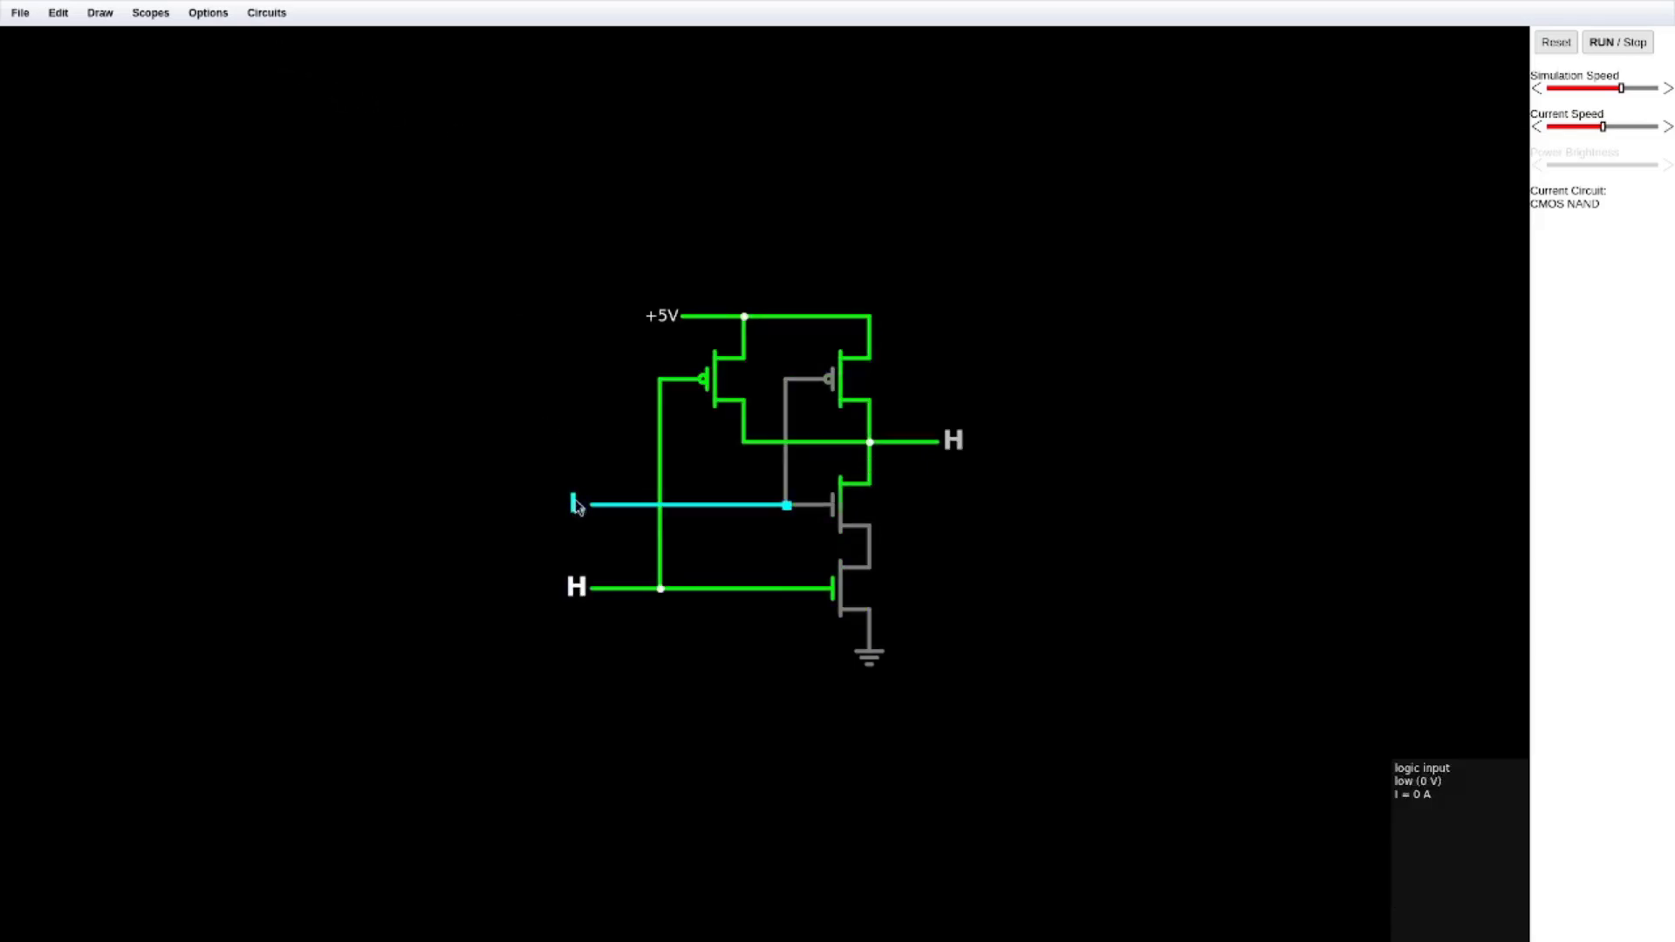
pyautogui.click(576, 586)
pyautogui.click(583, 521)
pyautogui.click(584, 587)
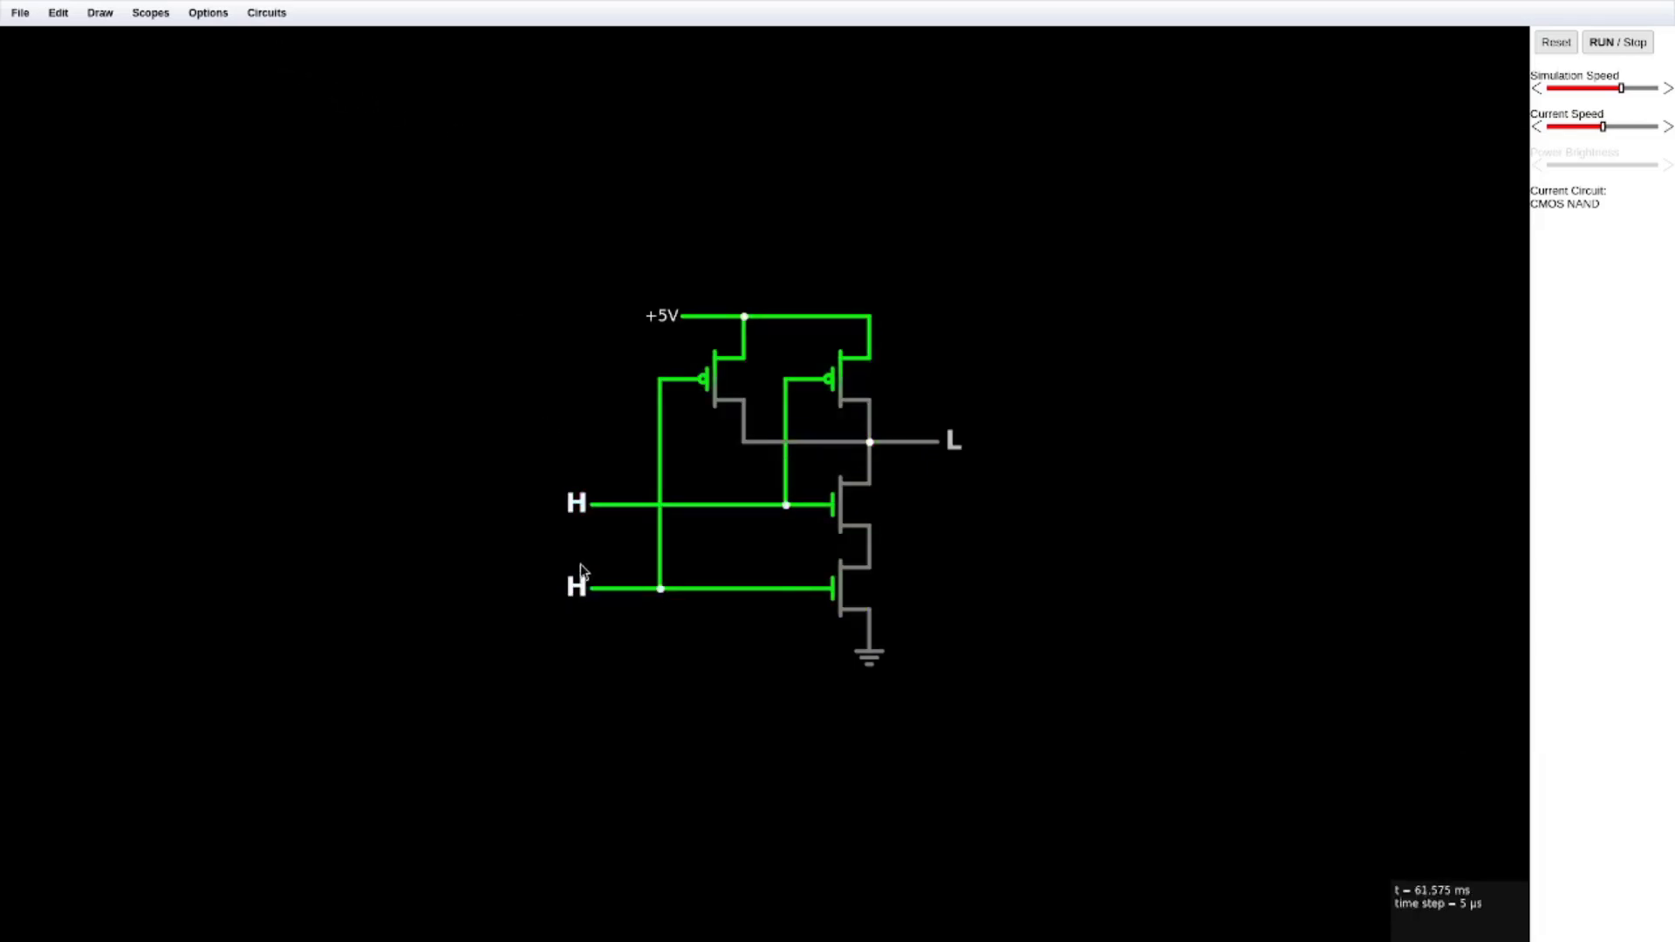
pyautogui.click(579, 590)
pyautogui.click(576, 586)
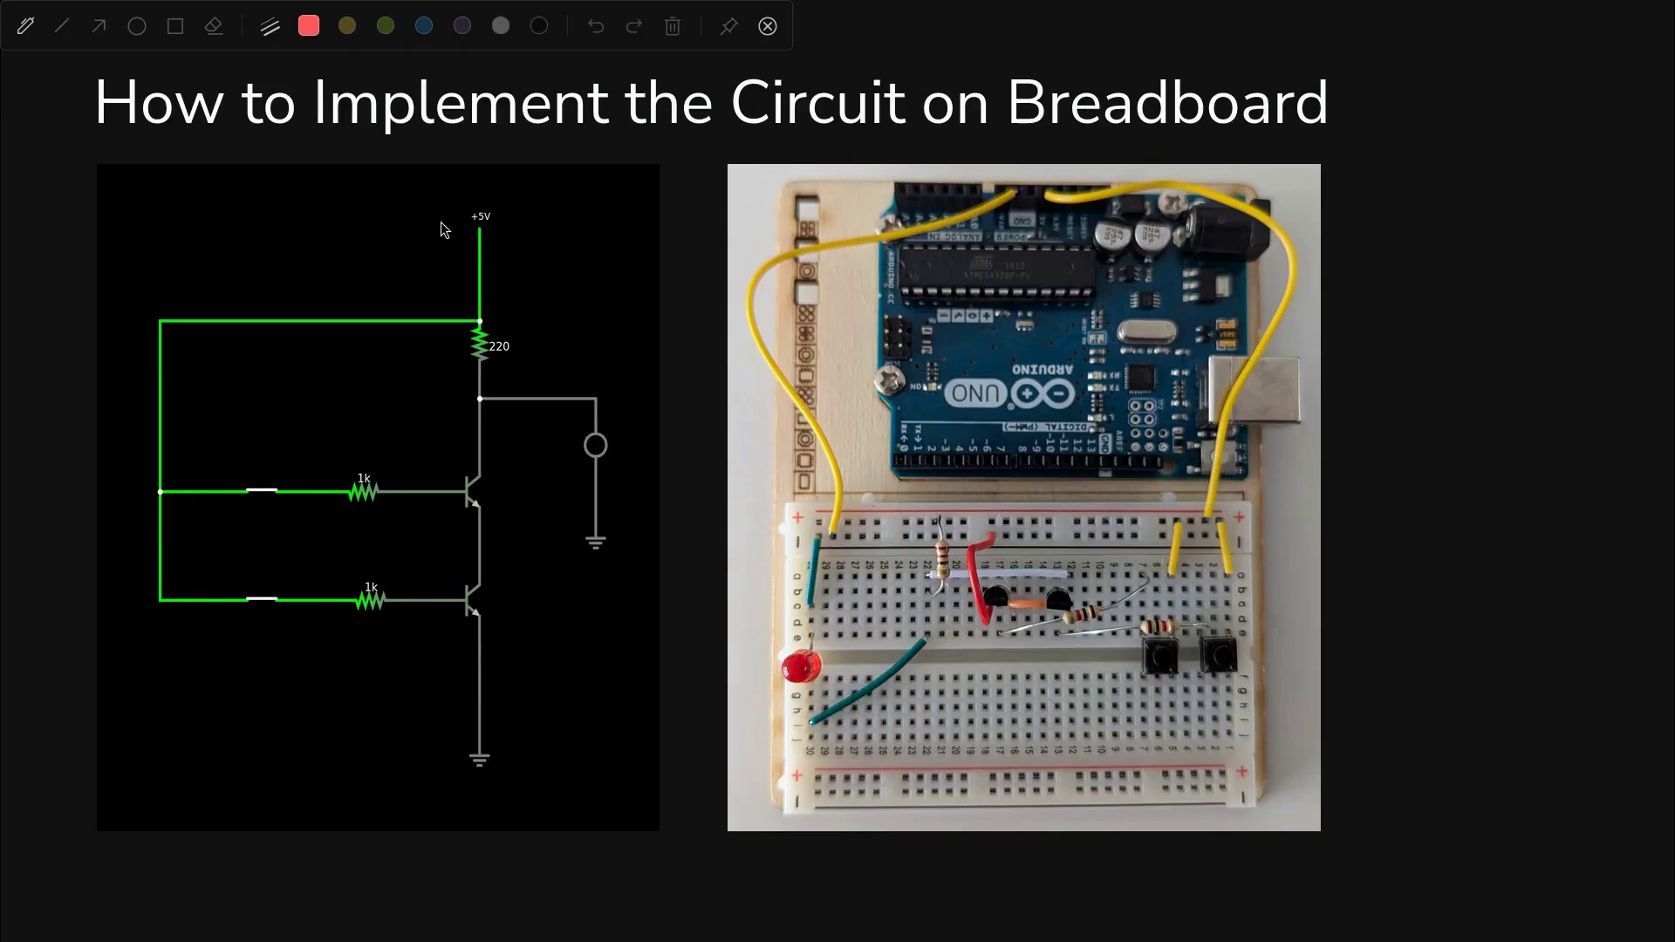
# Circle the top transistor input in red, then undo the stray red strokes with Ctrl+Z.
pyautogui.moveTo(349, 218)
pyautogui.mouseDown()
pyautogui.moveTo(292, 509)
pyautogui.moveTo(244, 216)
pyautogui.moveTo(371, 175)
pyautogui.mouseUp()
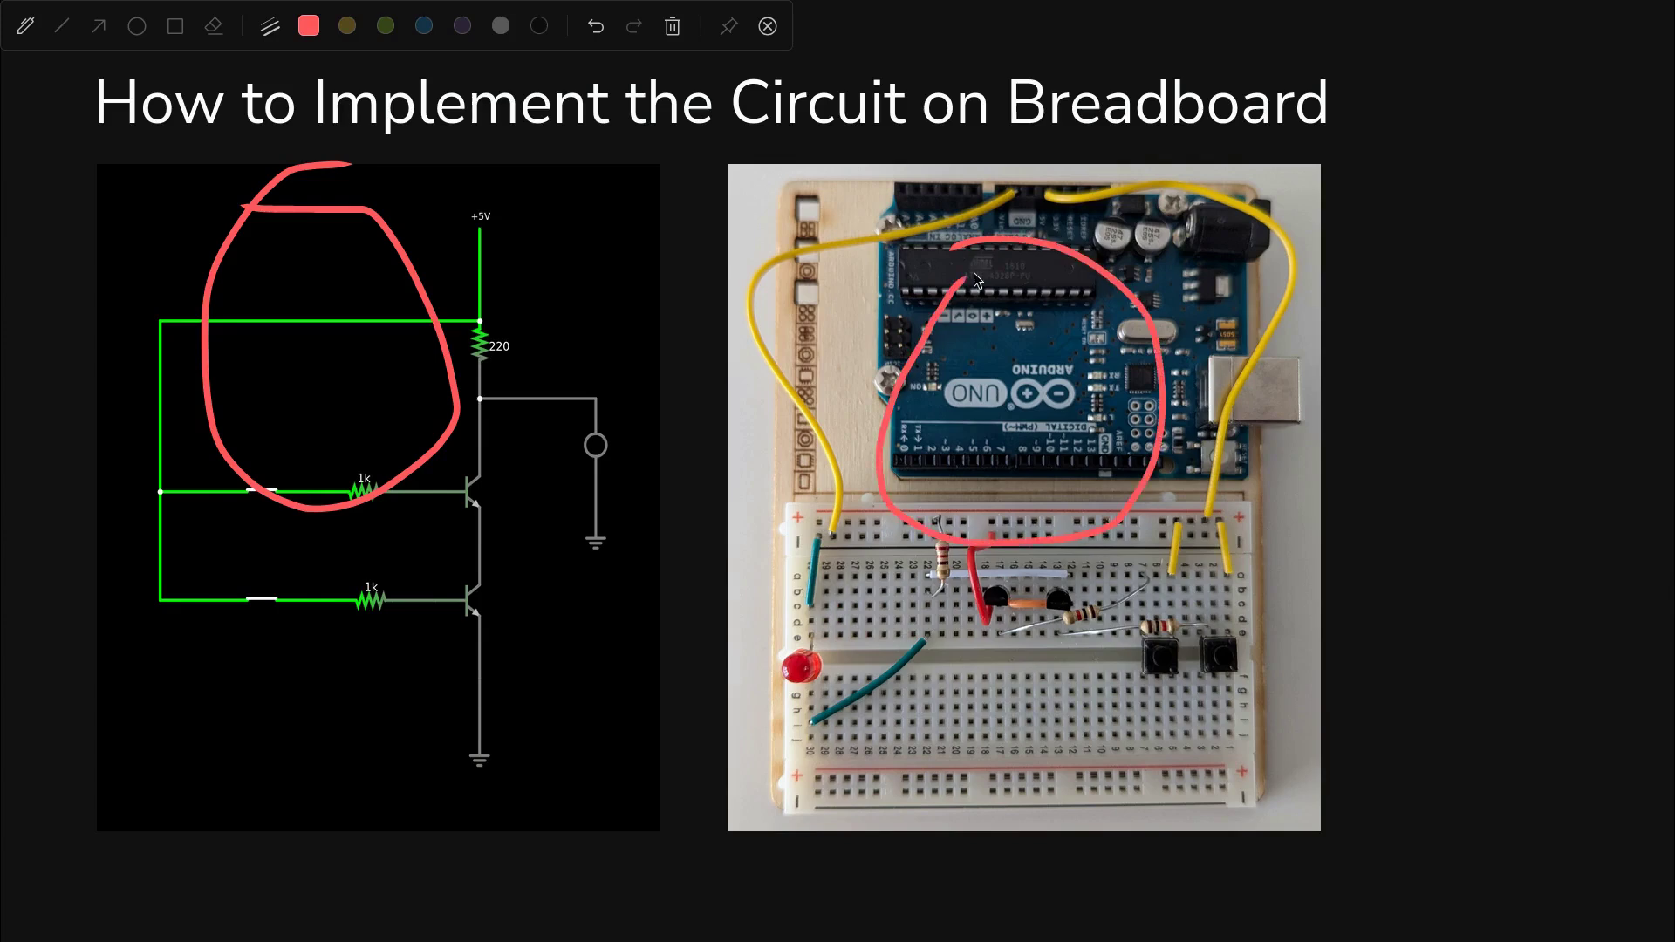
pyautogui.hotkey('ctrl', 'z')
pyautogui.hotkey('ctrl', 'z')
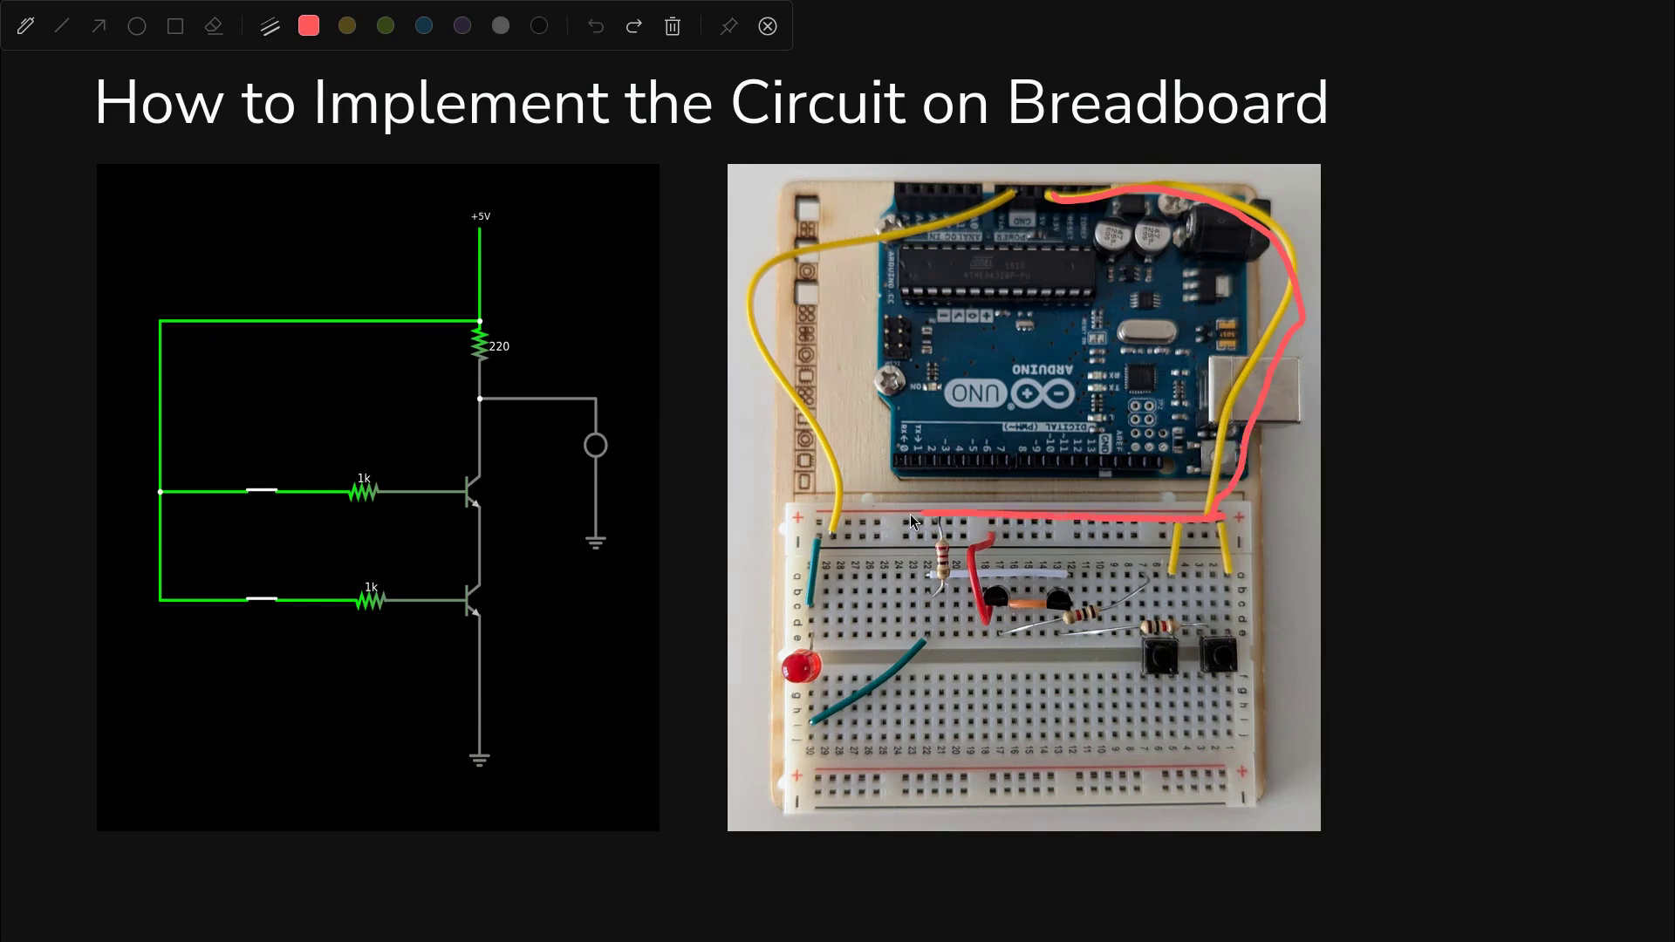
pyautogui.hotkey('ctrl', 'z')
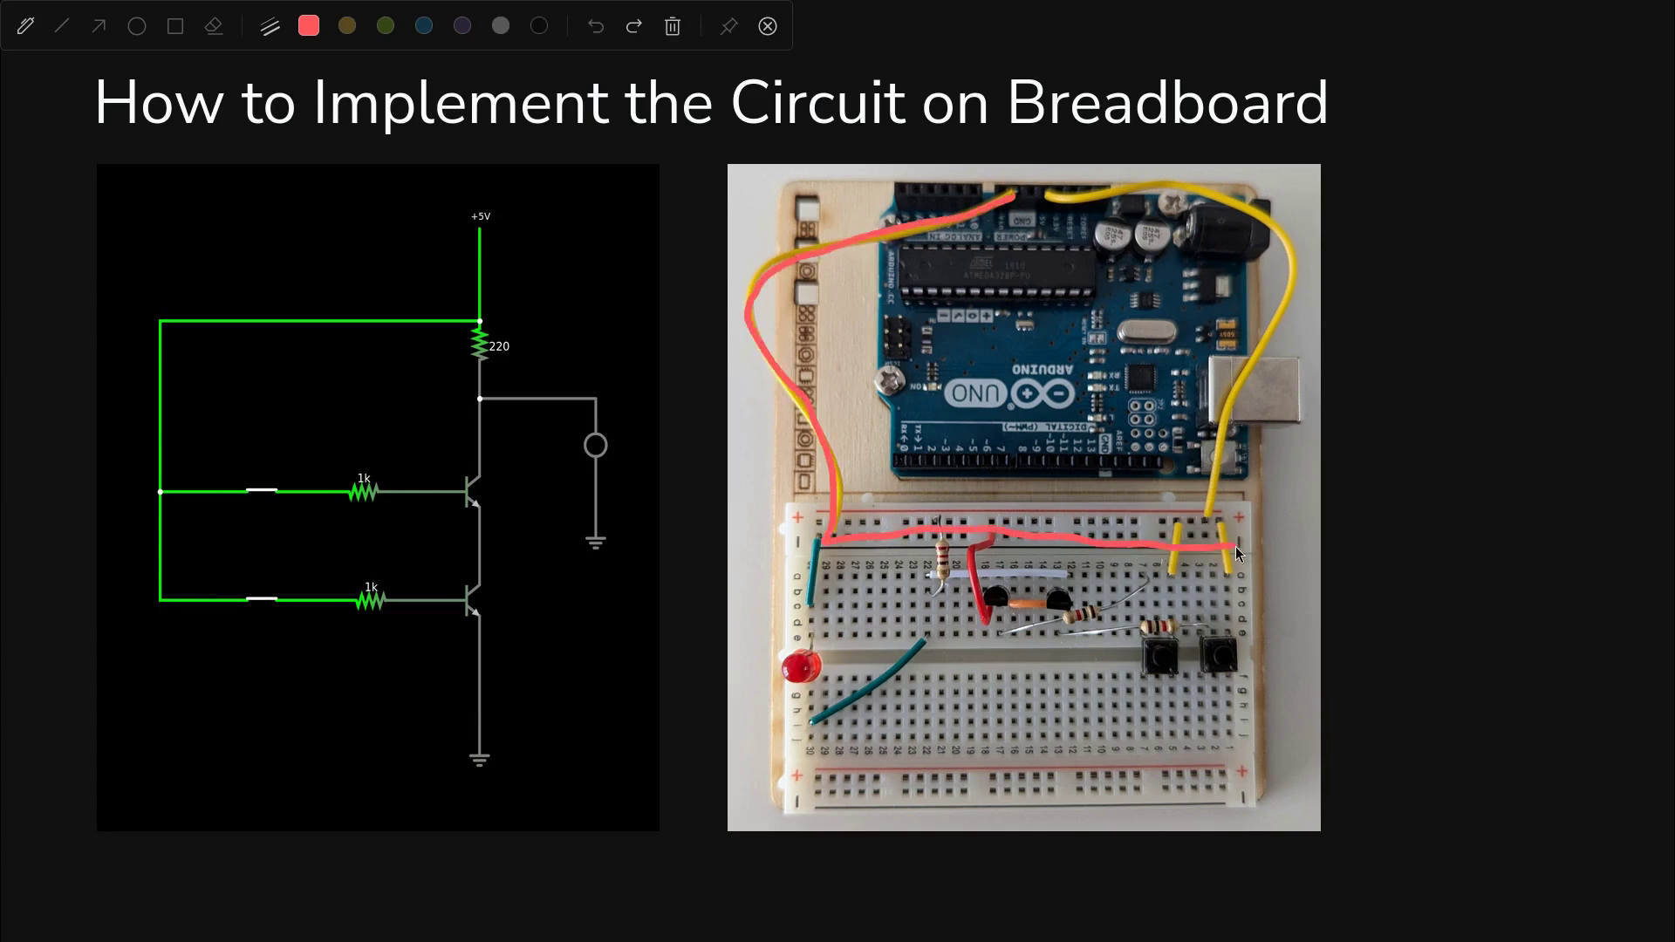
pyautogui.hotkey('ctrl', 'z')
pyautogui.scroll(-1, 434, 288)
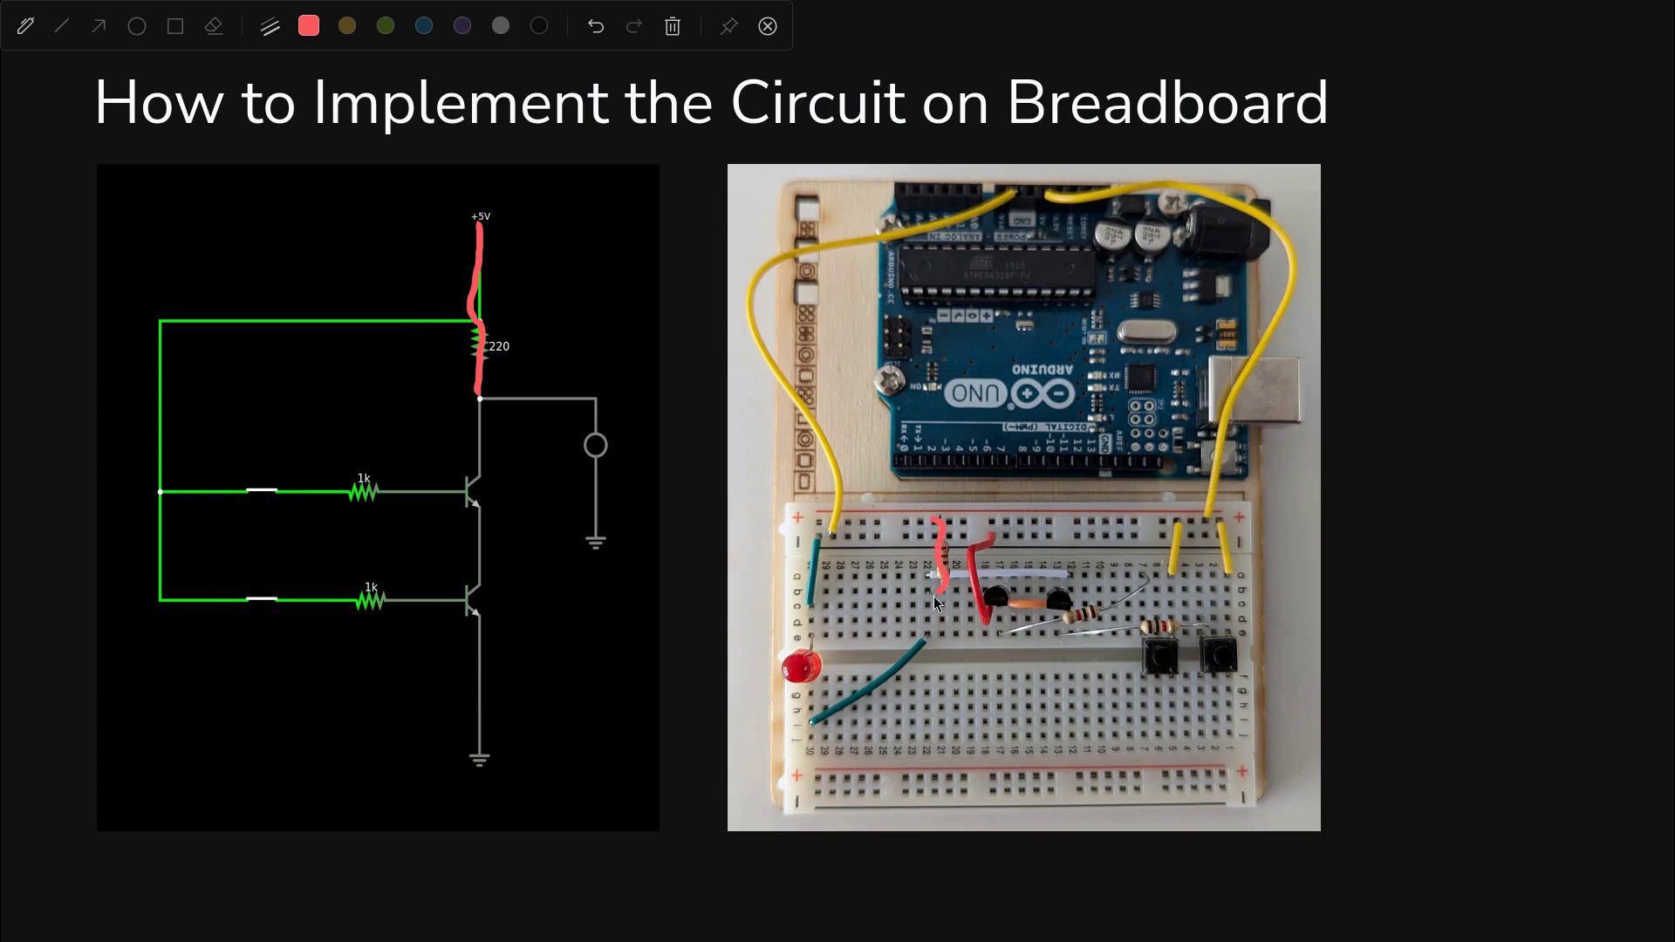
# Mark the matching breadboard spot in red and trace the LED output wire in yellow.
pyautogui.moveTo(930, 595); pyautogui.dragTo(928, 596)
pyautogui.click(342, 38)
pyautogui.moveTo(482, 400); pyautogui.dragTo(601, 405)
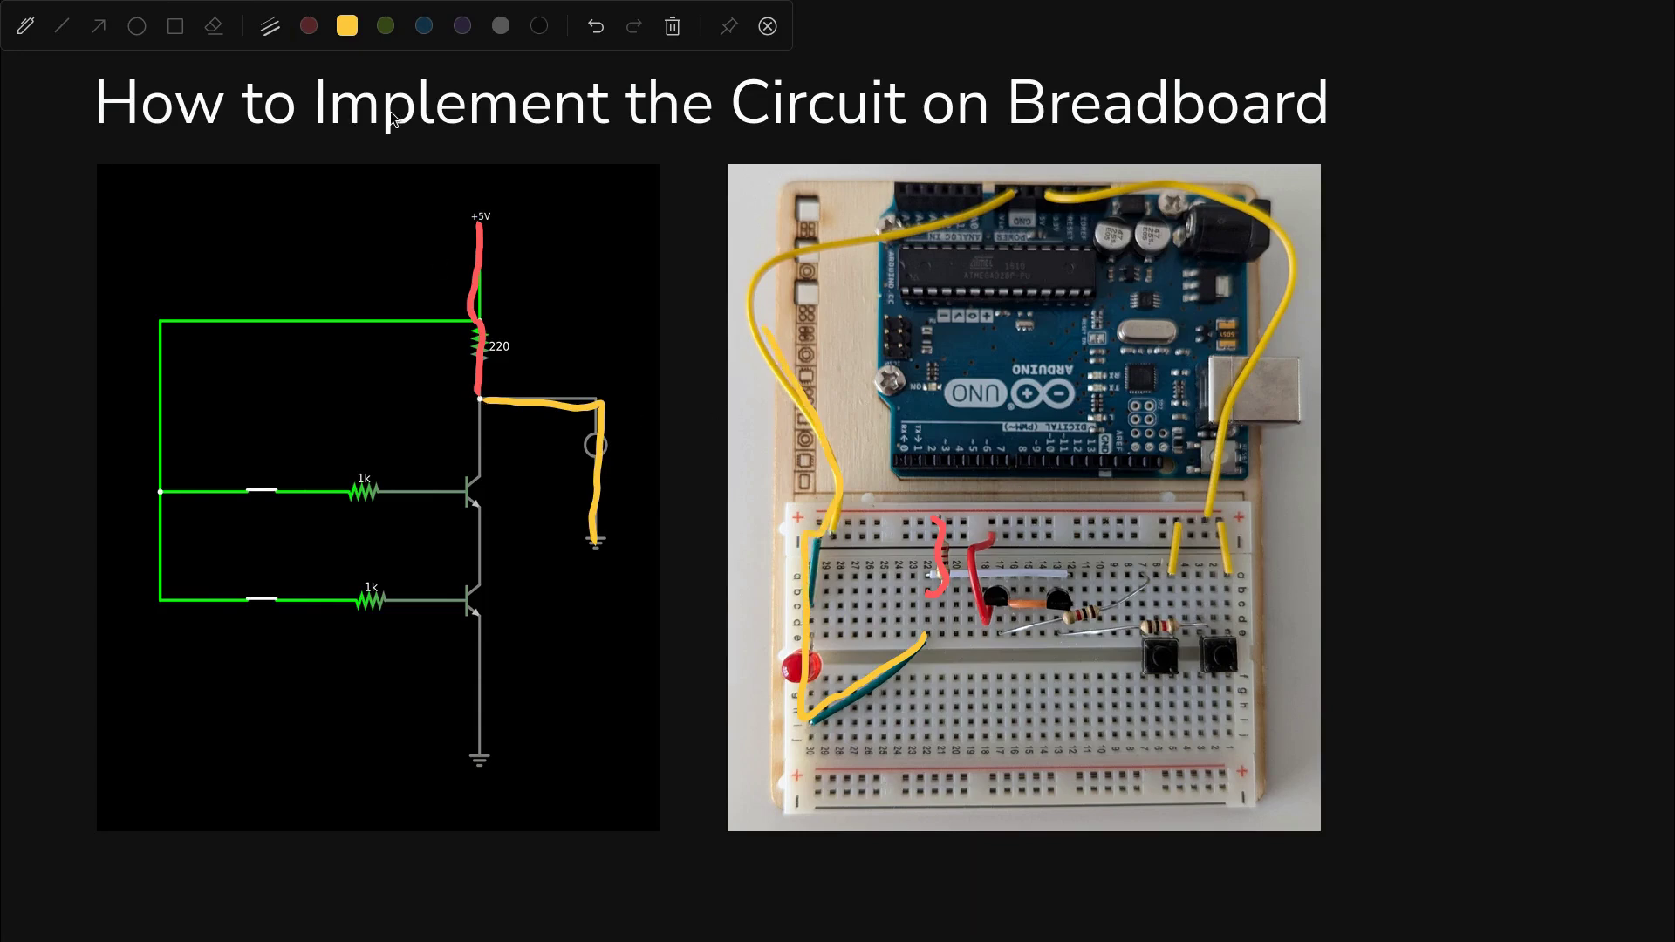
pyautogui.click(386, 26)
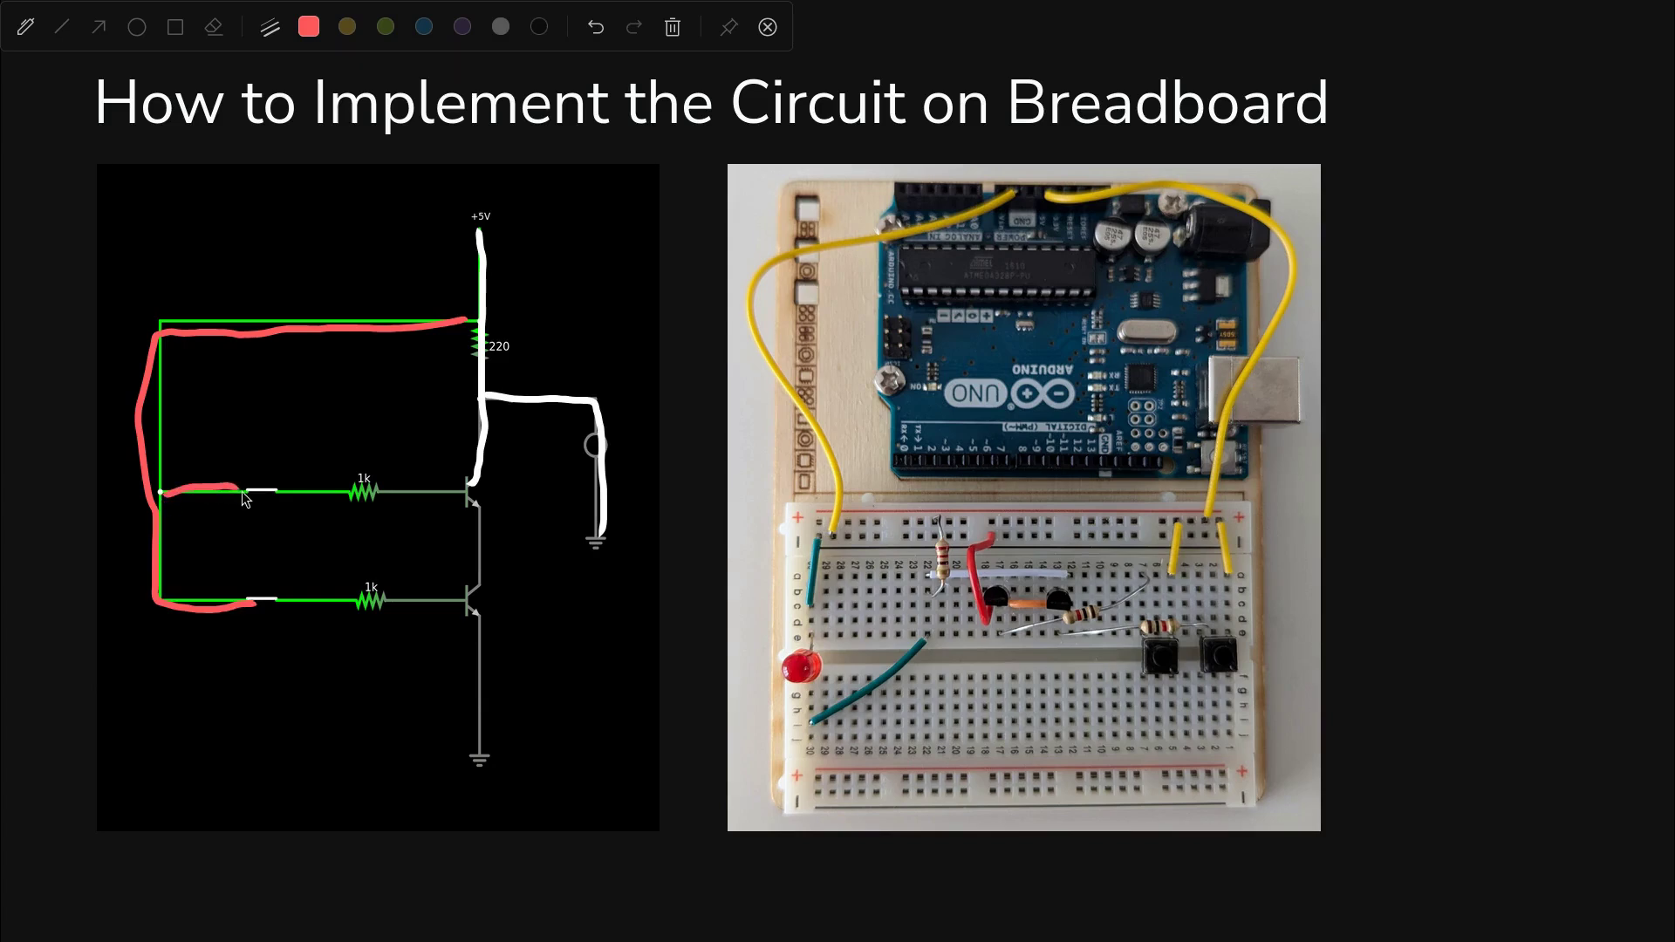
# Trace the middle input wire of the schematic in red.
pyautogui.moveTo(243, 491); pyautogui.dragTo(245, 492)
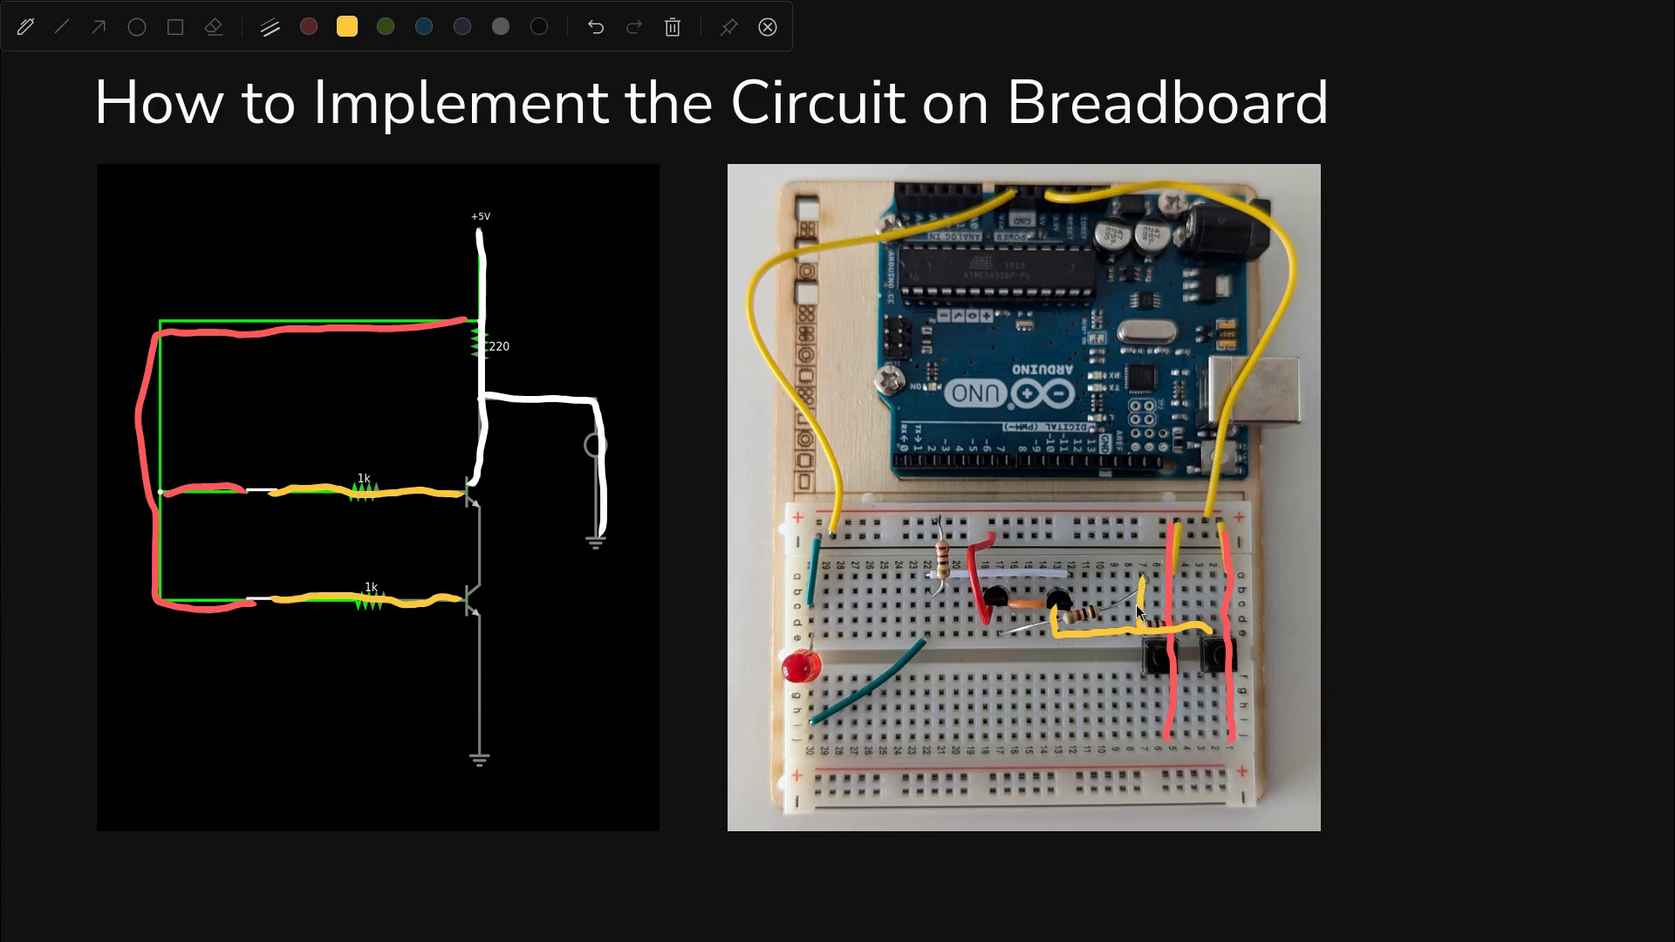
# Replace the short yellow stroke with a green mark on the pushbutton lead and a red trace on the orange inter-transistor wire.
pyautogui.hotkey('ctrl', 'z')
pyautogui.click(386, 27)
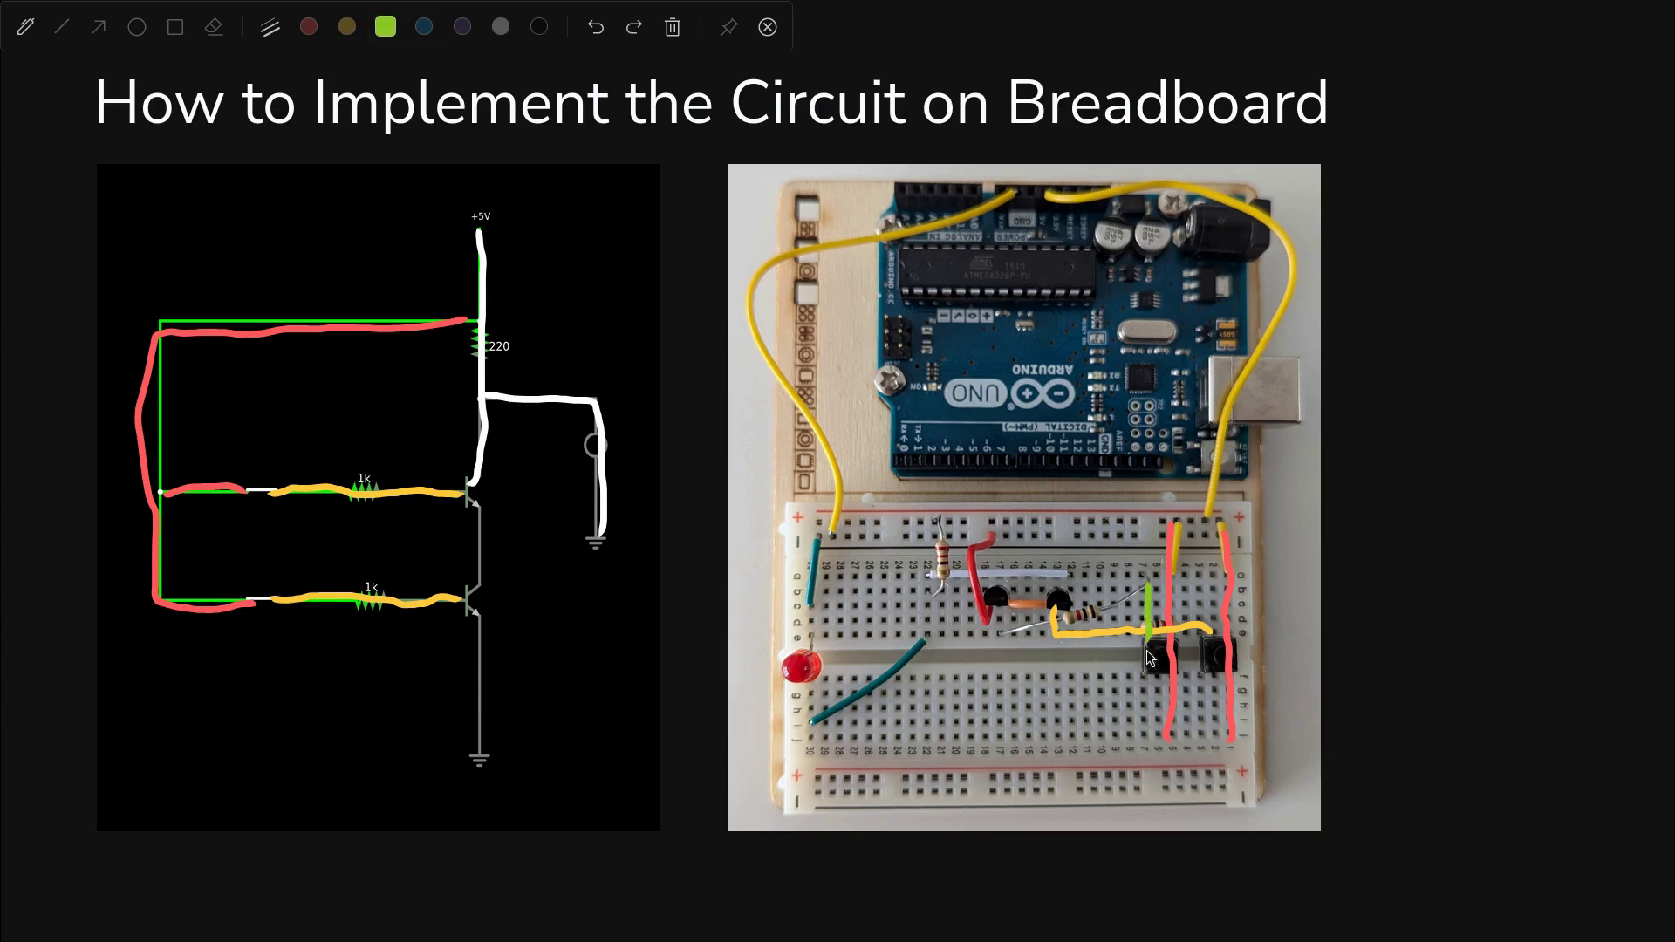
pyautogui.moveTo(1145, 571); pyautogui.dragTo(1115, 616)
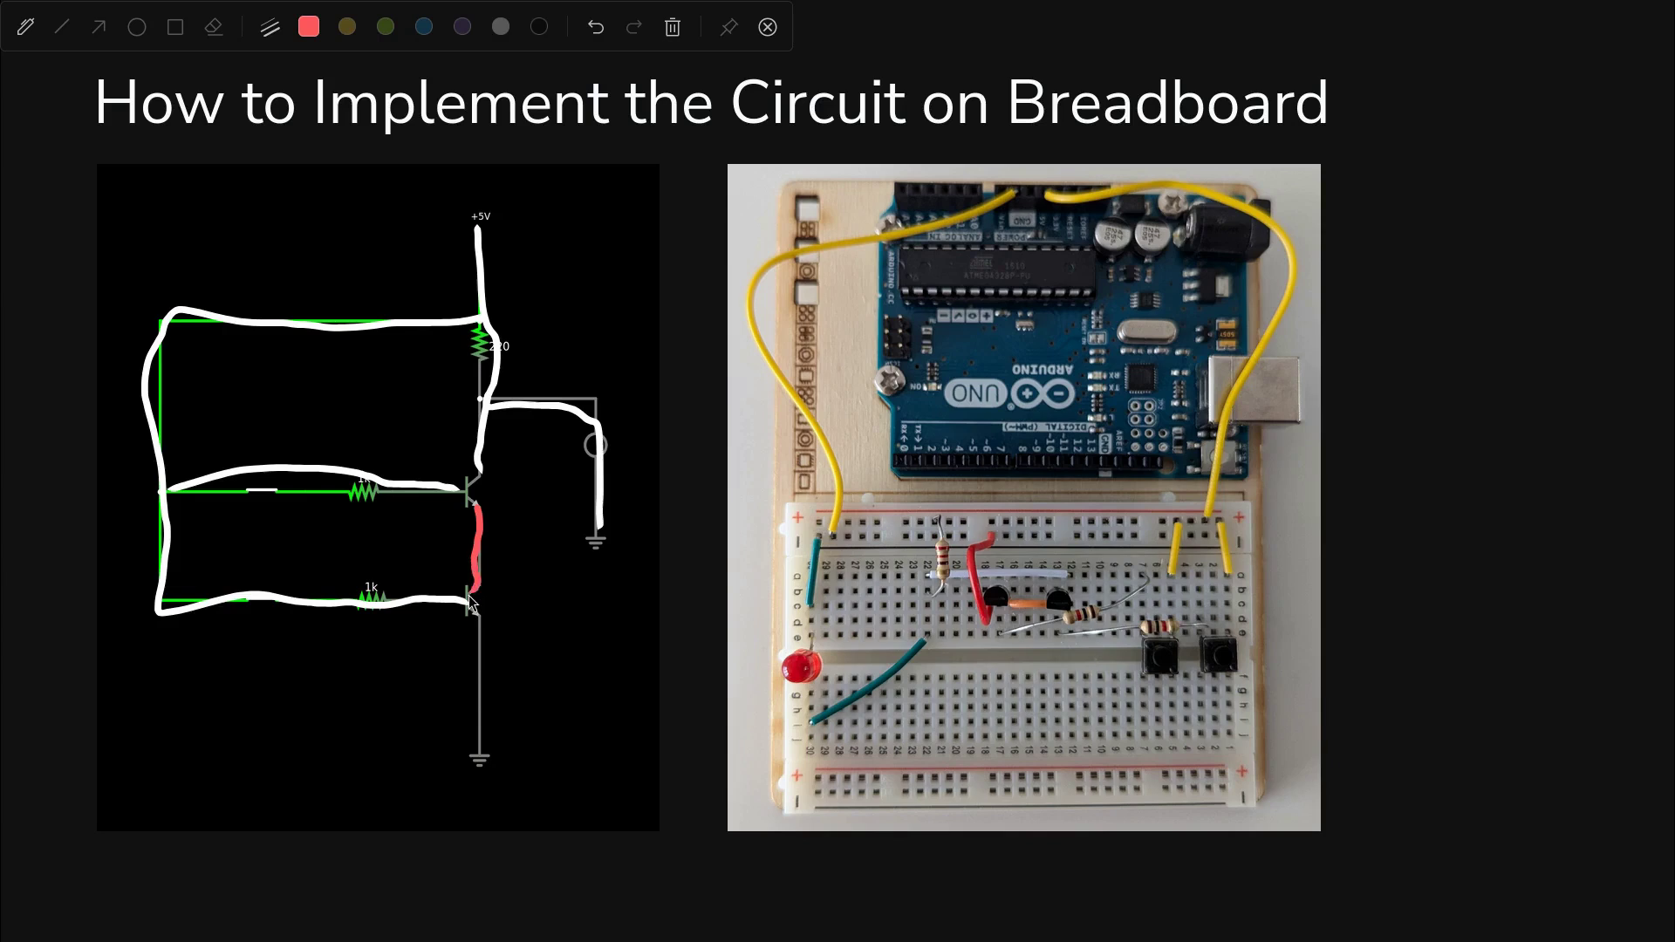
pyautogui.moveTo(1049, 610)
pyautogui.mouseDown()
pyautogui.moveTo(1011, 608)
pyautogui.moveTo(1029, 615)
pyautogui.mouseUp()
pyautogui.press('2')
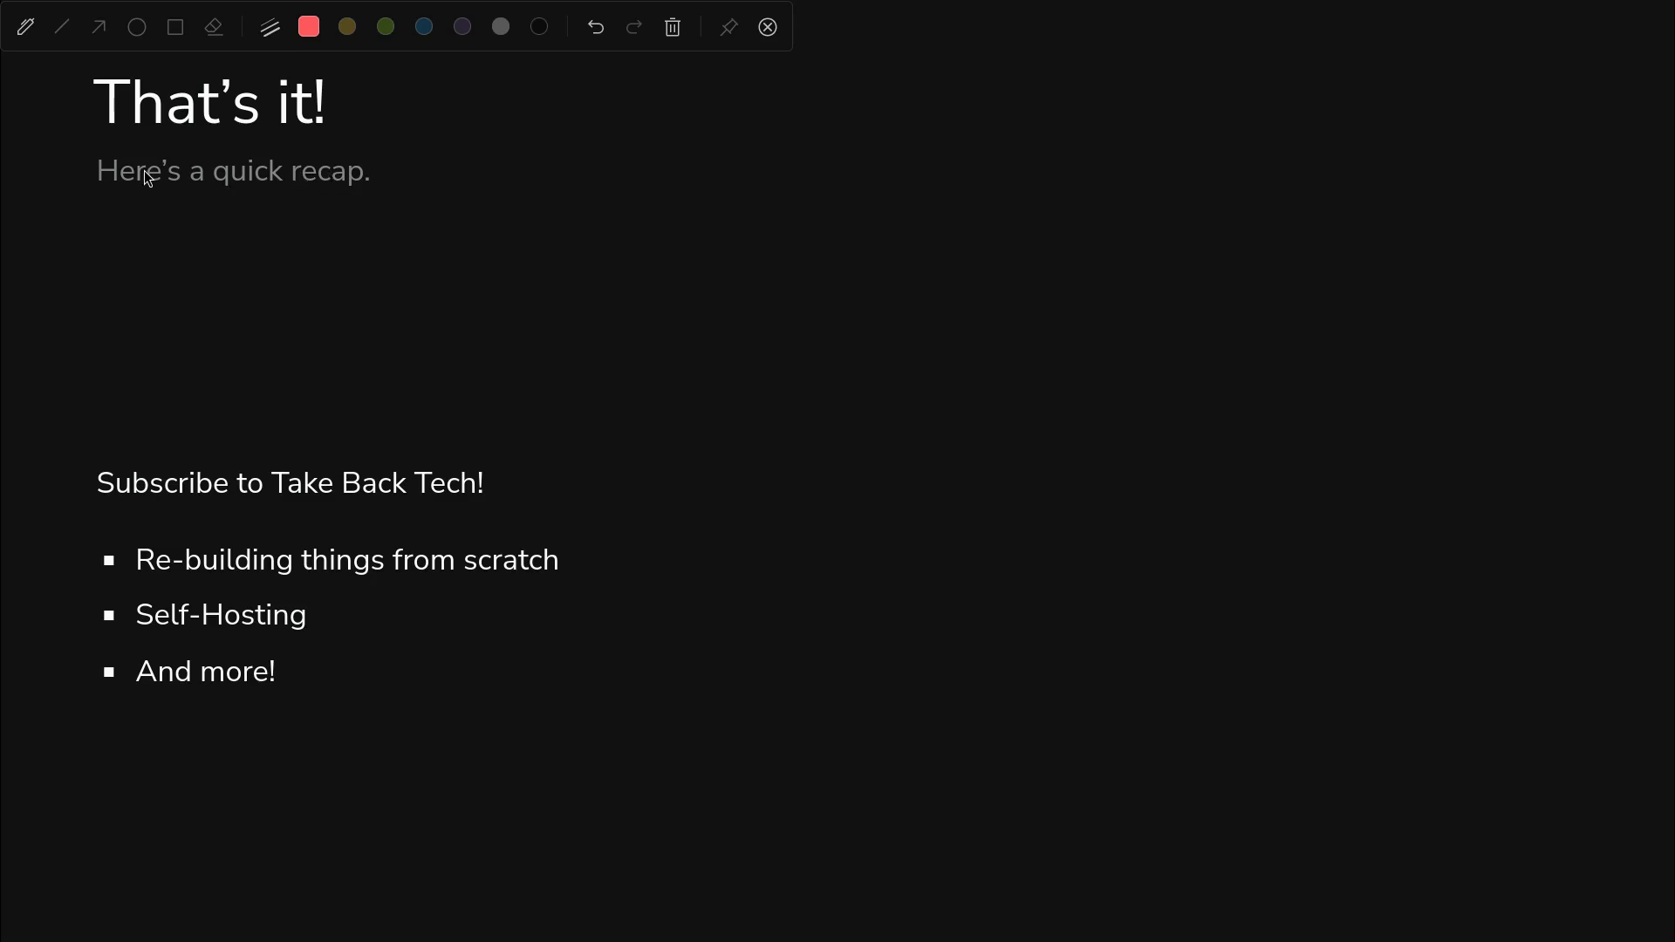
# Reveal the first recap item, 'Saw a working NAND circuit.'.
pyautogui.press('Right')
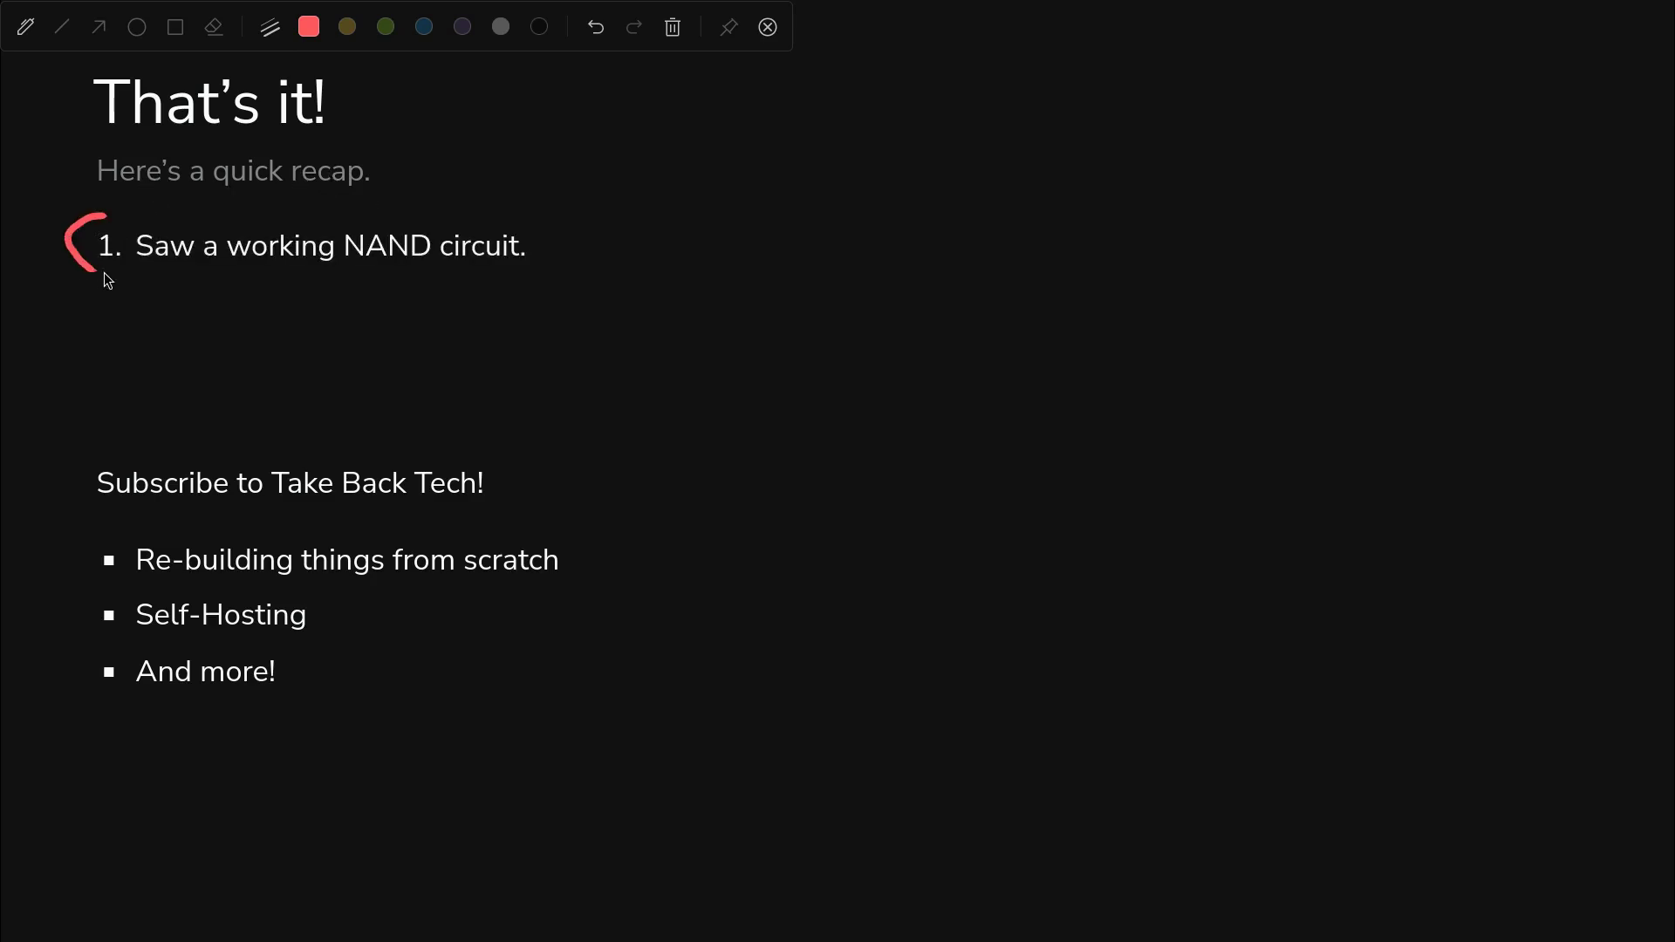